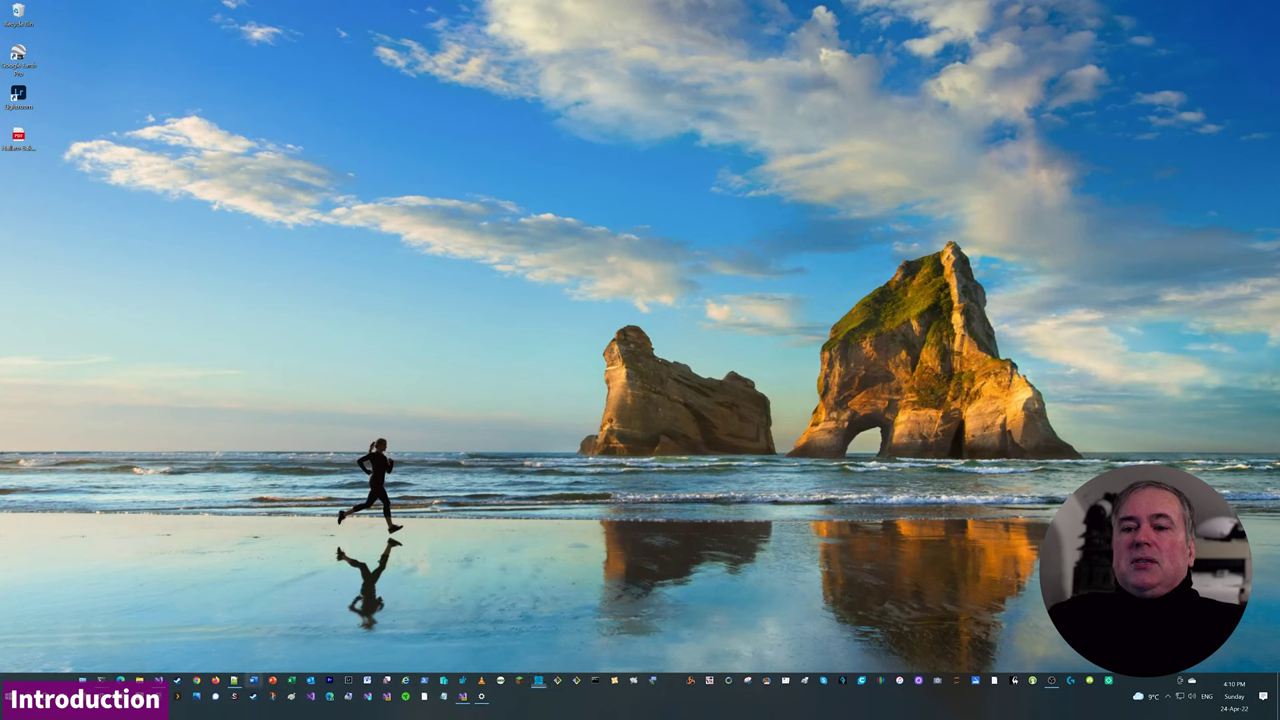
# - Open the recent Word document 'Mother of all Crypto' from the taskbar's Recent list
pyautogui.rightClick(253, 681)
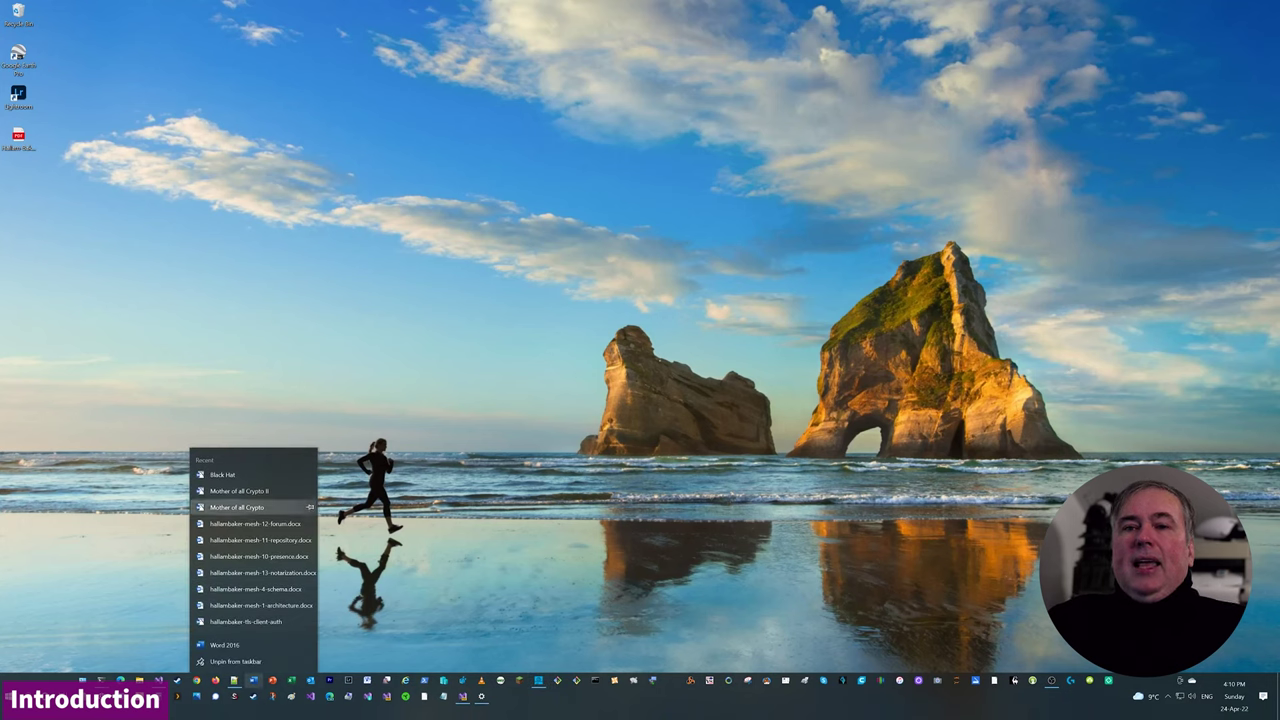
pyautogui.click(237, 507)
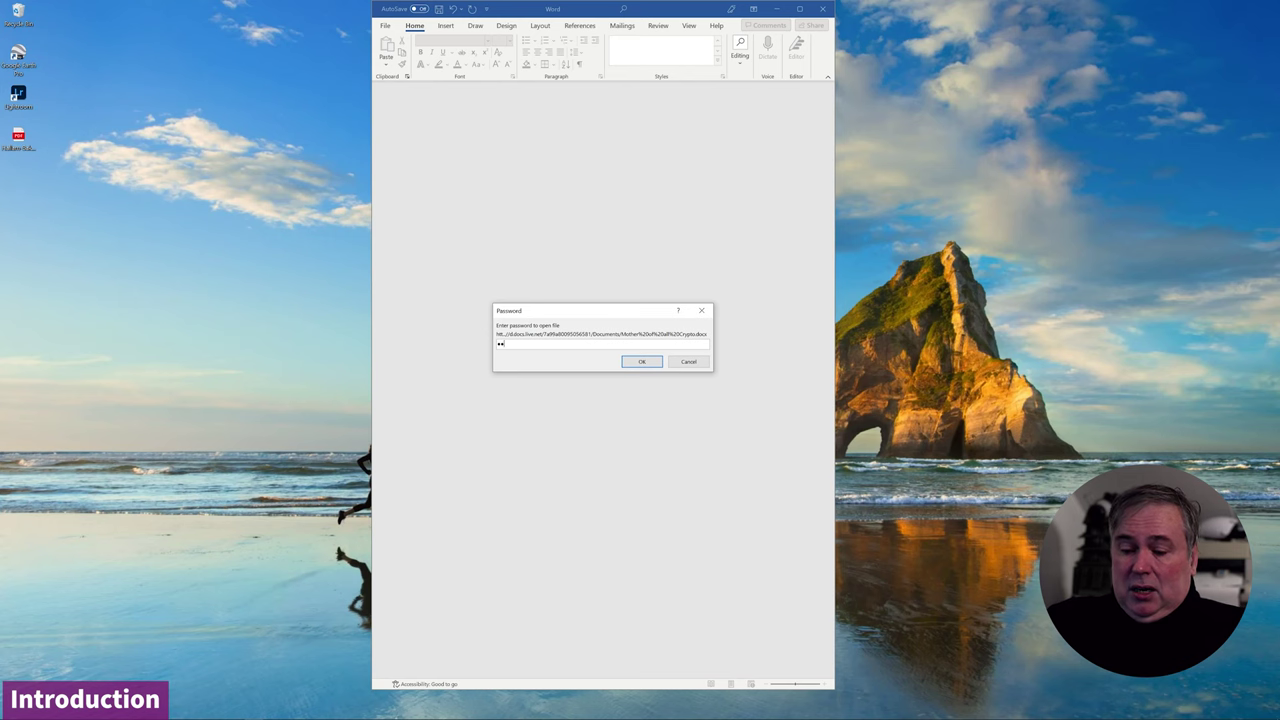
# - Submit the password to unlock the document, then close Word without saving changes
pyautogui.press('Return')
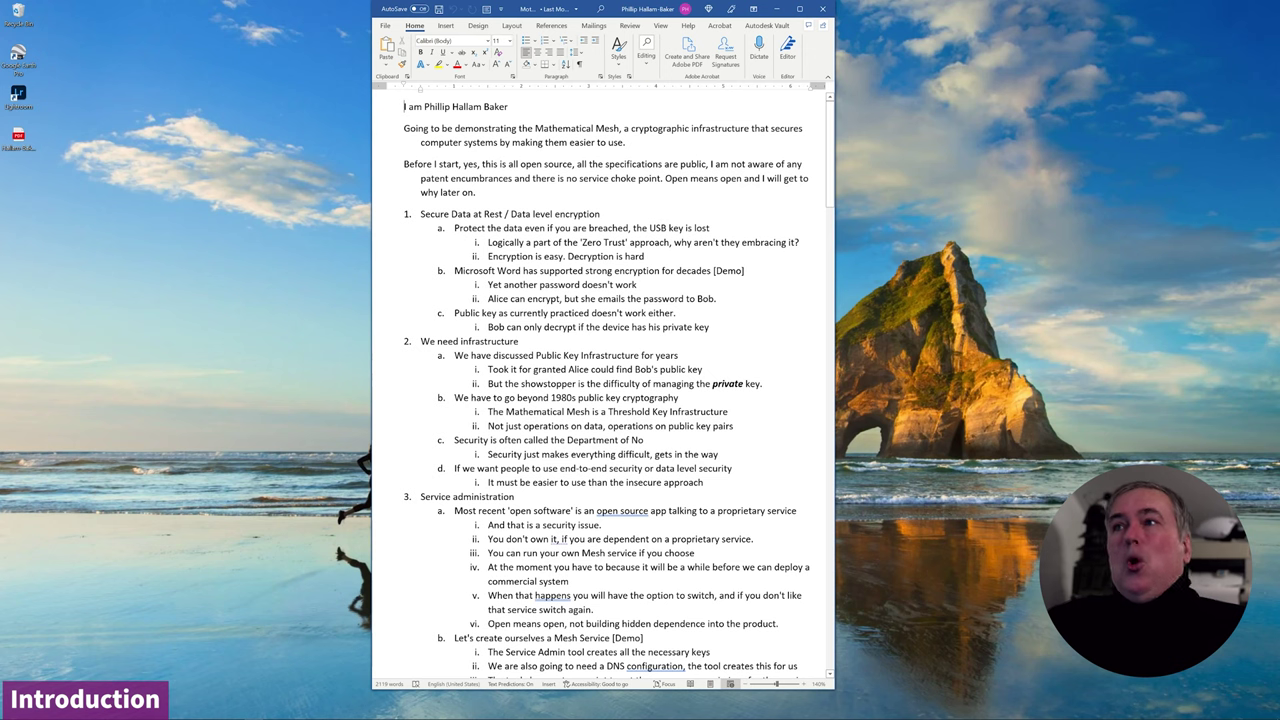
pyautogui.hotkey('alt', 'F4')
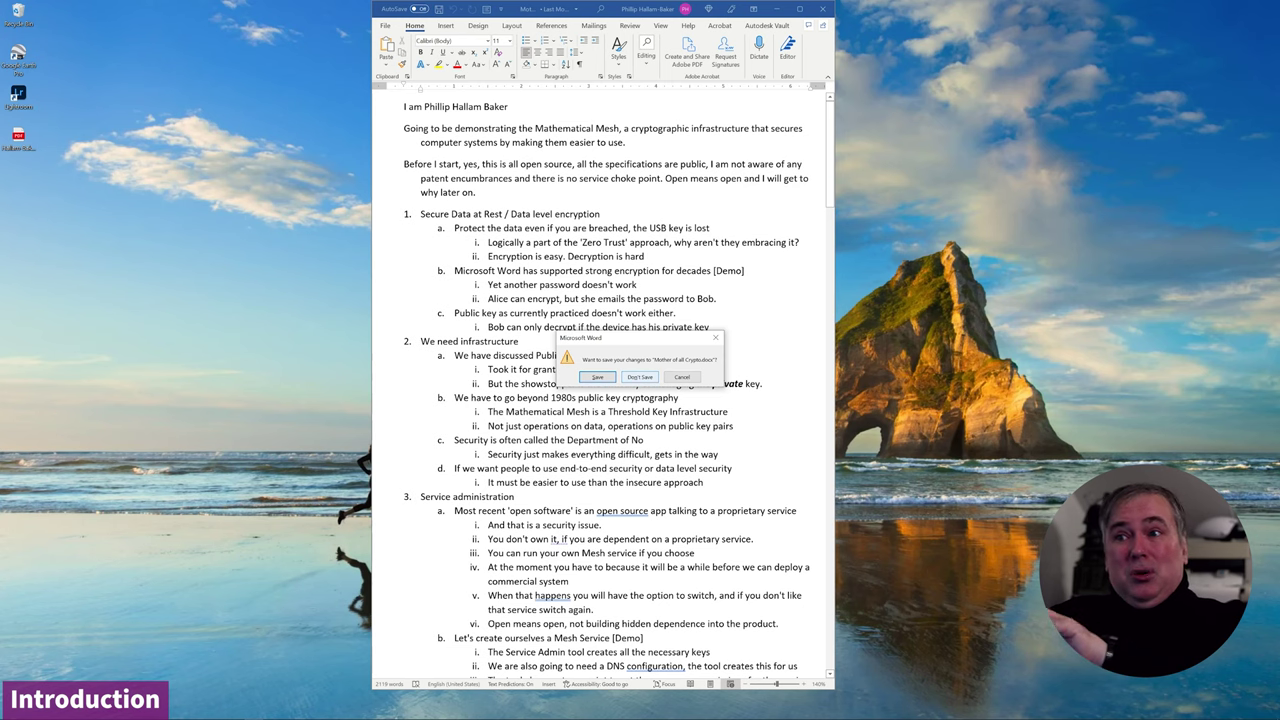
pyautogui.press('n')
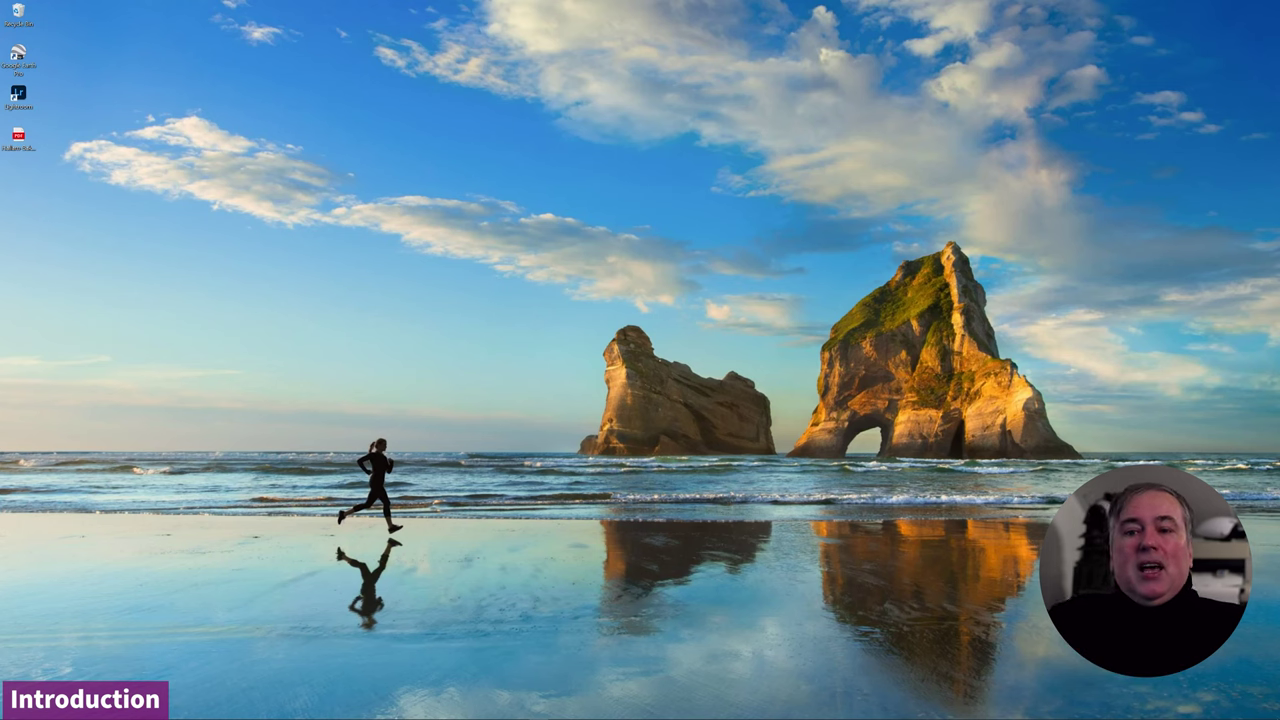
pyautogui.moveTo(84, 715)
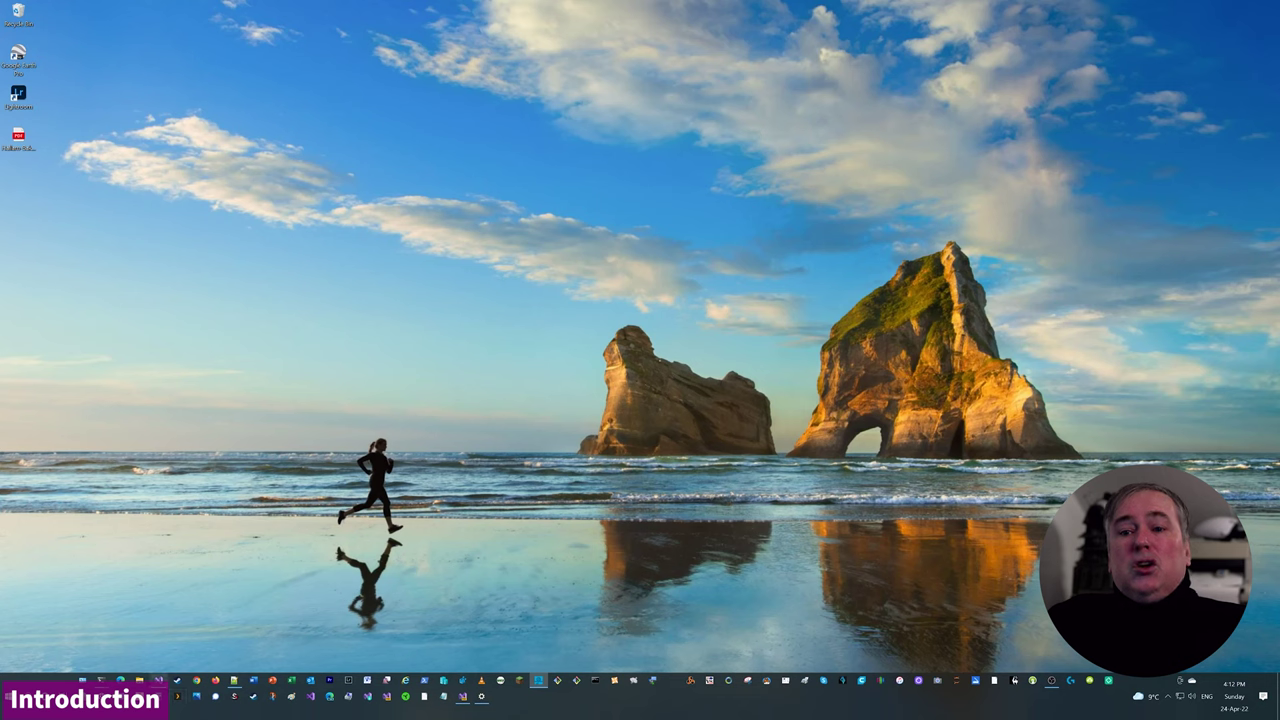
# - Open 'Mother of all Crypto II' from Word's Recent list on the taskbar
pyautogui.rightClick(253, 681)
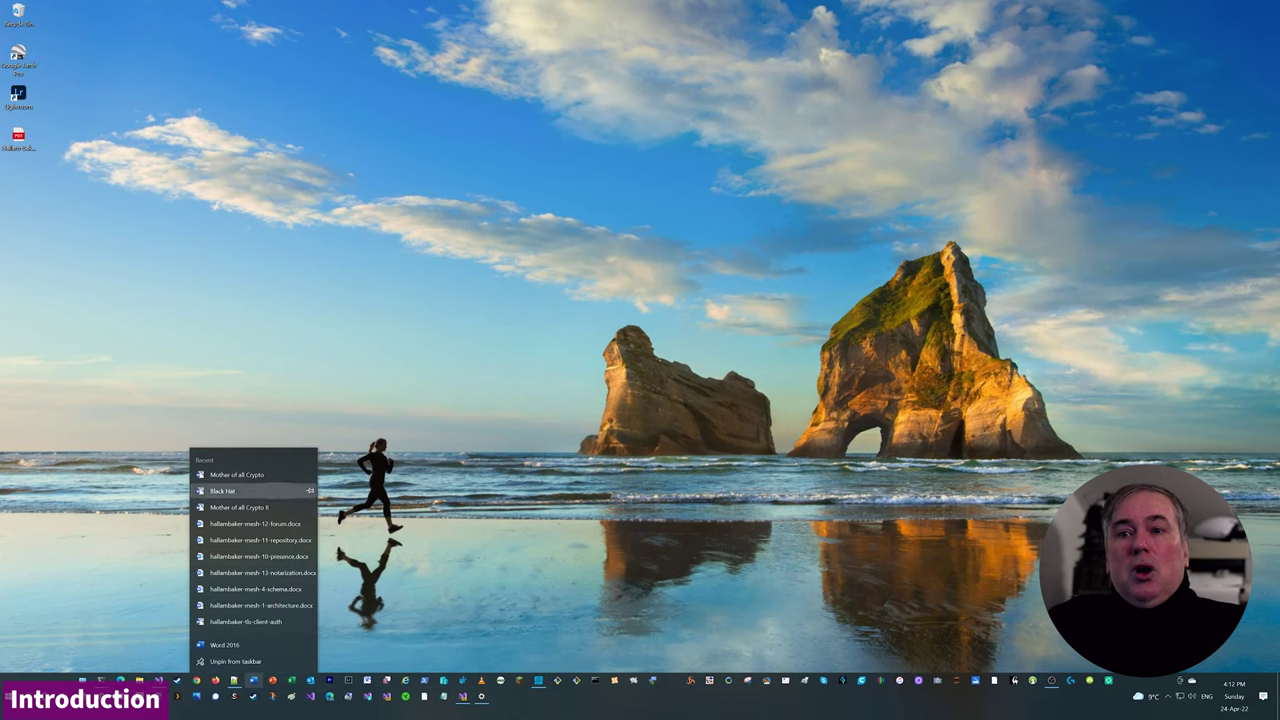
pyautogui.click(250, 507)
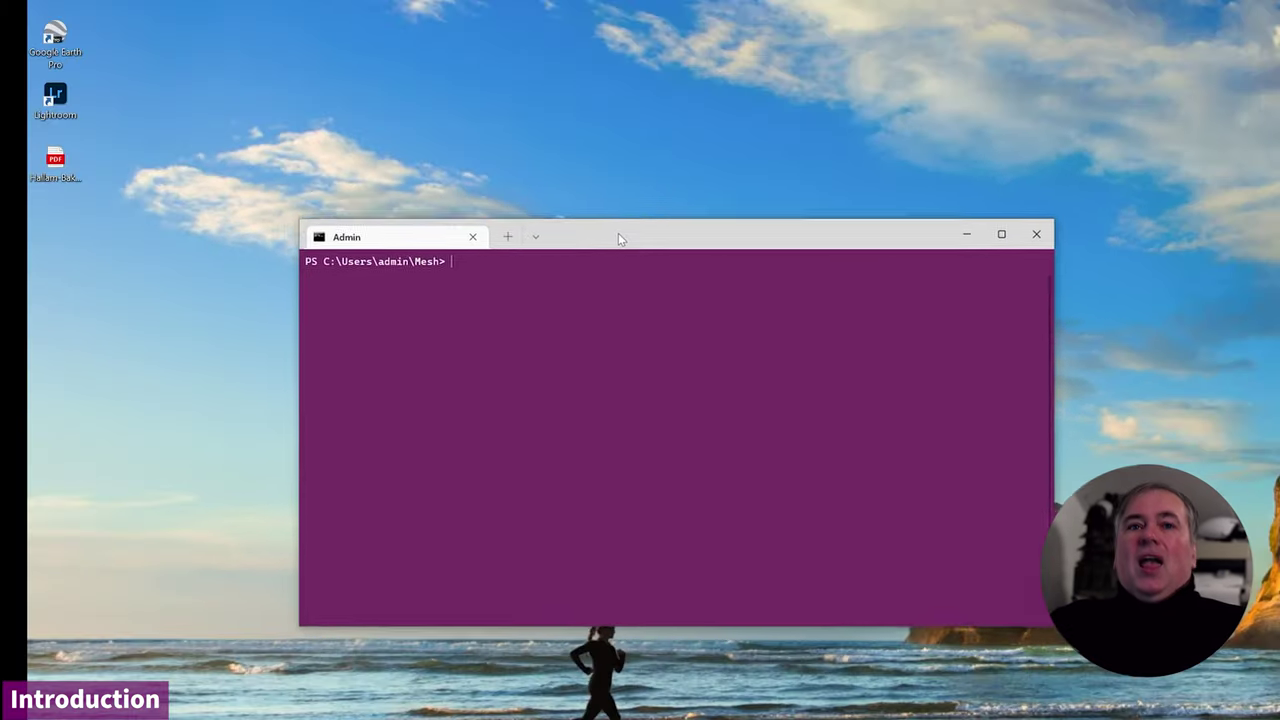
# - Move the Admin terminal window toward the top-left of the screen
pyautogui.moveTo(617, 240); pyautogui.dragTo(537, 167)
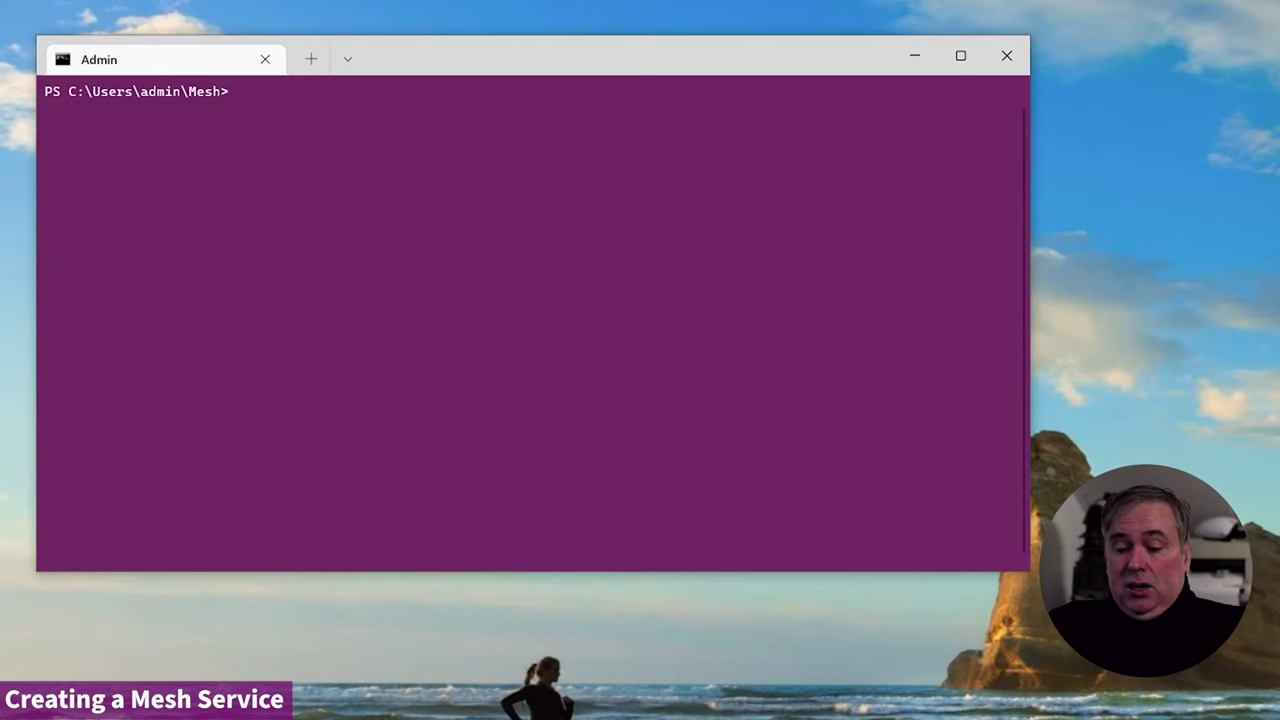
# - Run 'serviceadmin about' to show Mesh service host version 1.0.0.23
pyautogui.write('servicea')
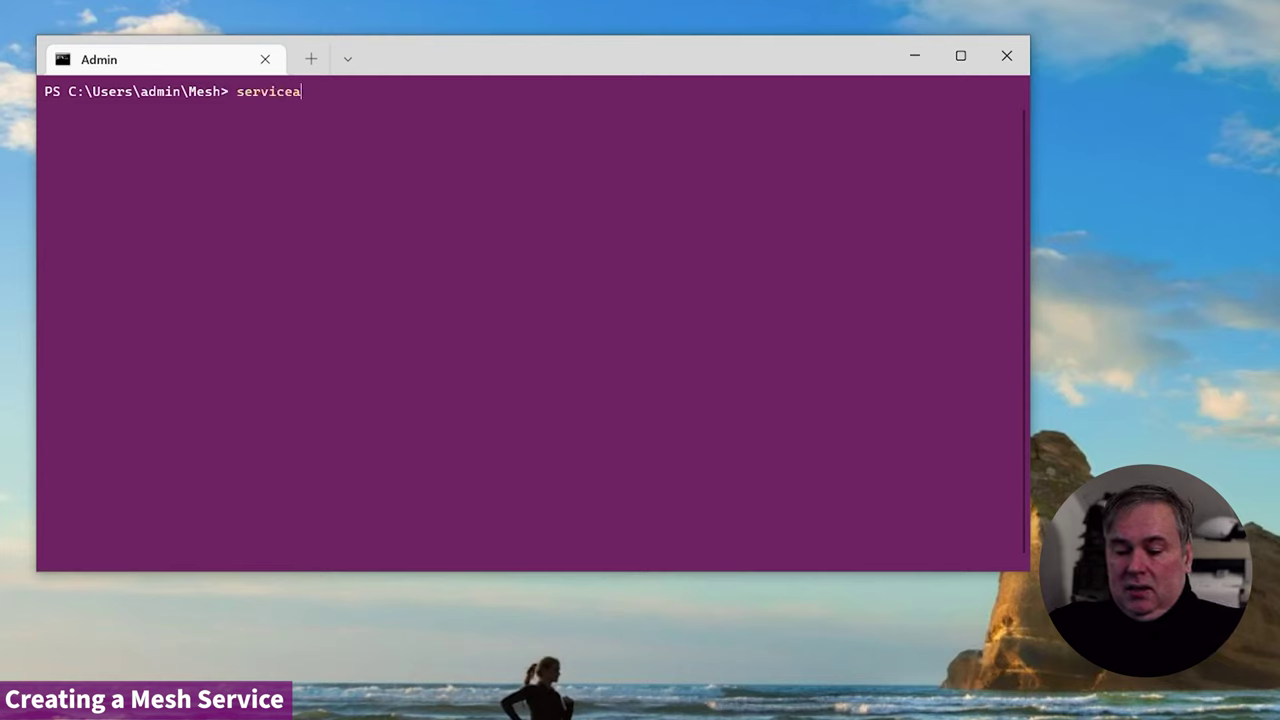
pyautogui.write('dmin a')
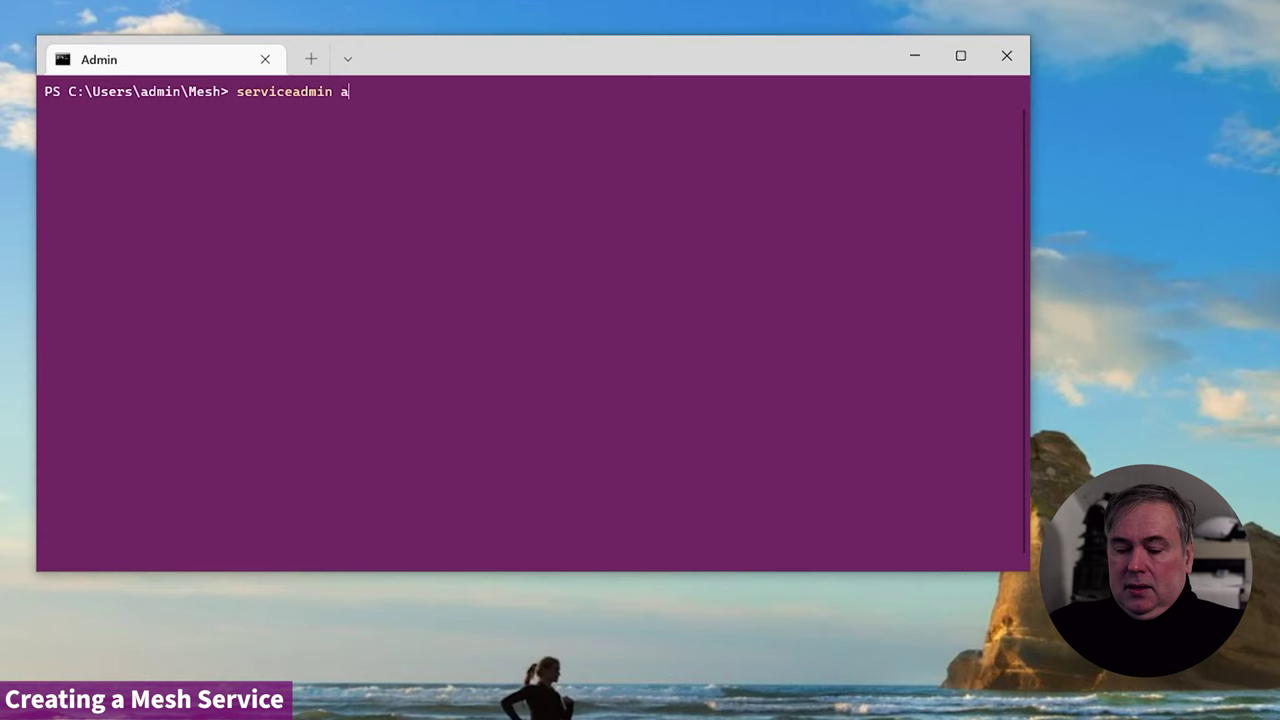
pyautogui.write('bout')
pyautogui.press('Return')
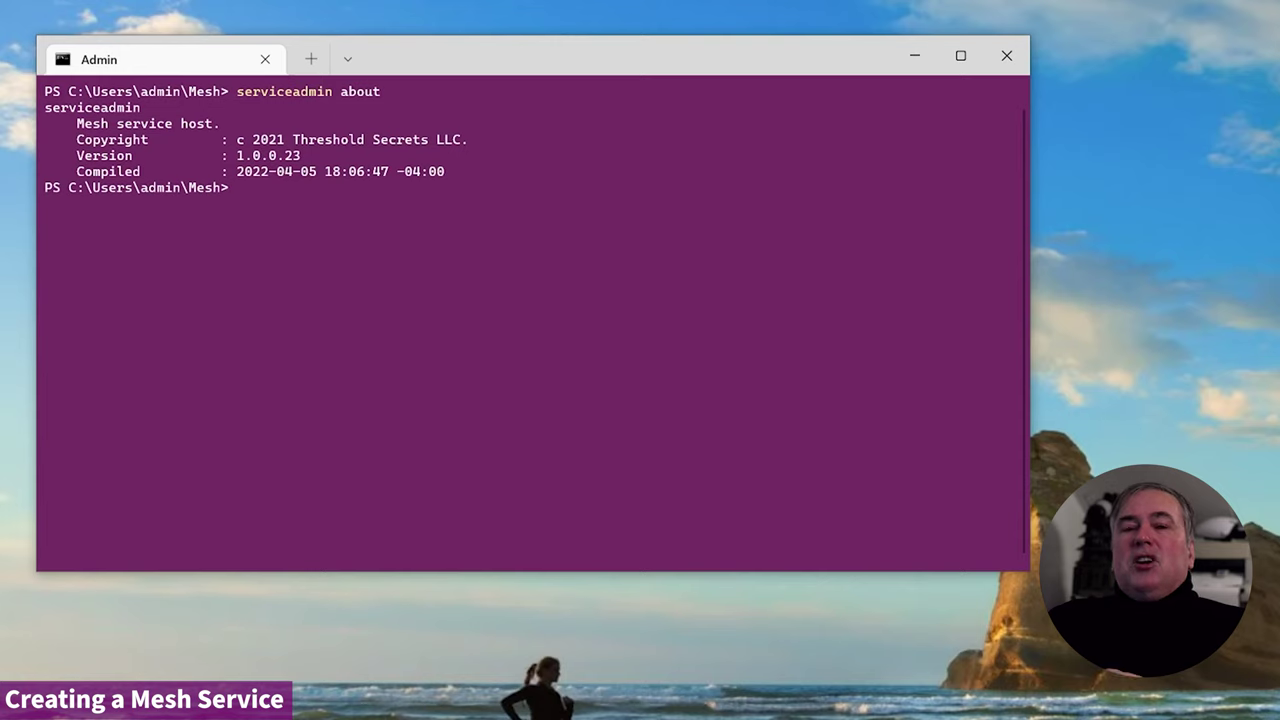
# - Edit the recalled command into 'serviceadmin create example.com /host=host1.example.com'
pyautogui.press('Up')
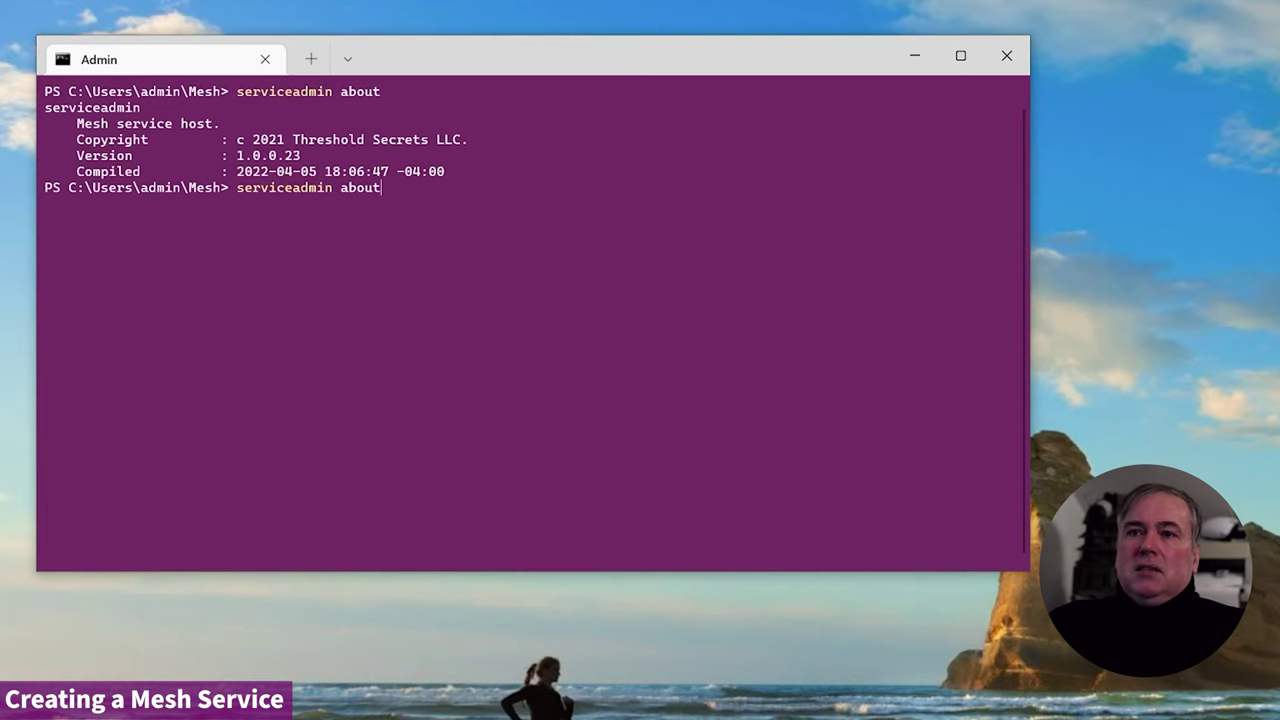
pyautogui.press('BackSpace')
pyautogui.press('BackSpace')
pyautogui.press('BackSpace')
pyautogui.press('BackSpace')
pyautogui.press('BackSpace')
pyautogui.write('create')
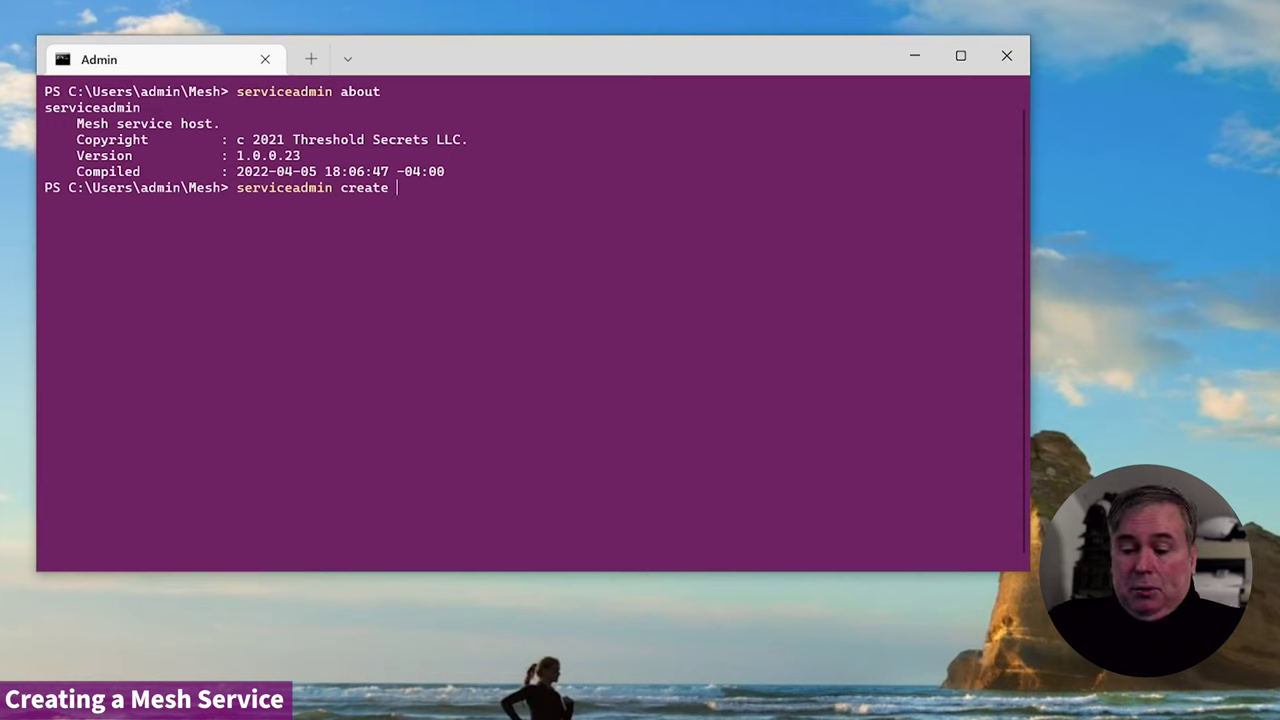
pyautogui.write('exampl')
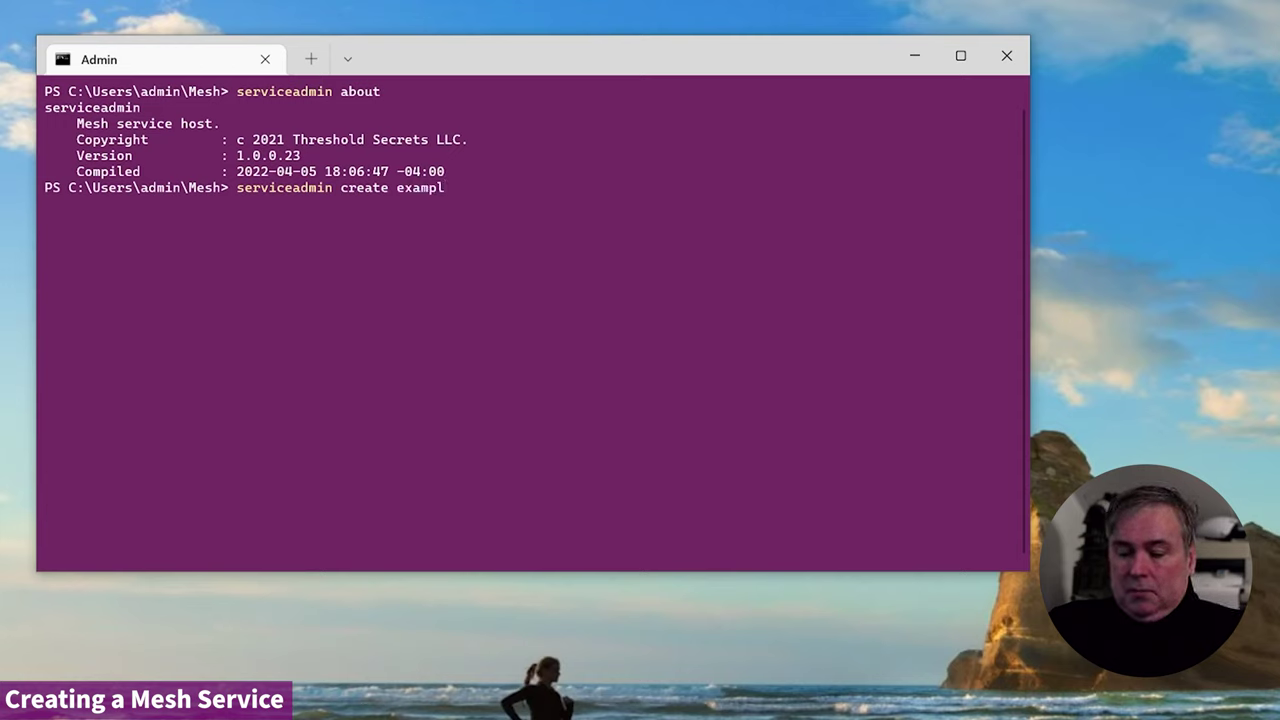
pyautogui.write('e.com')
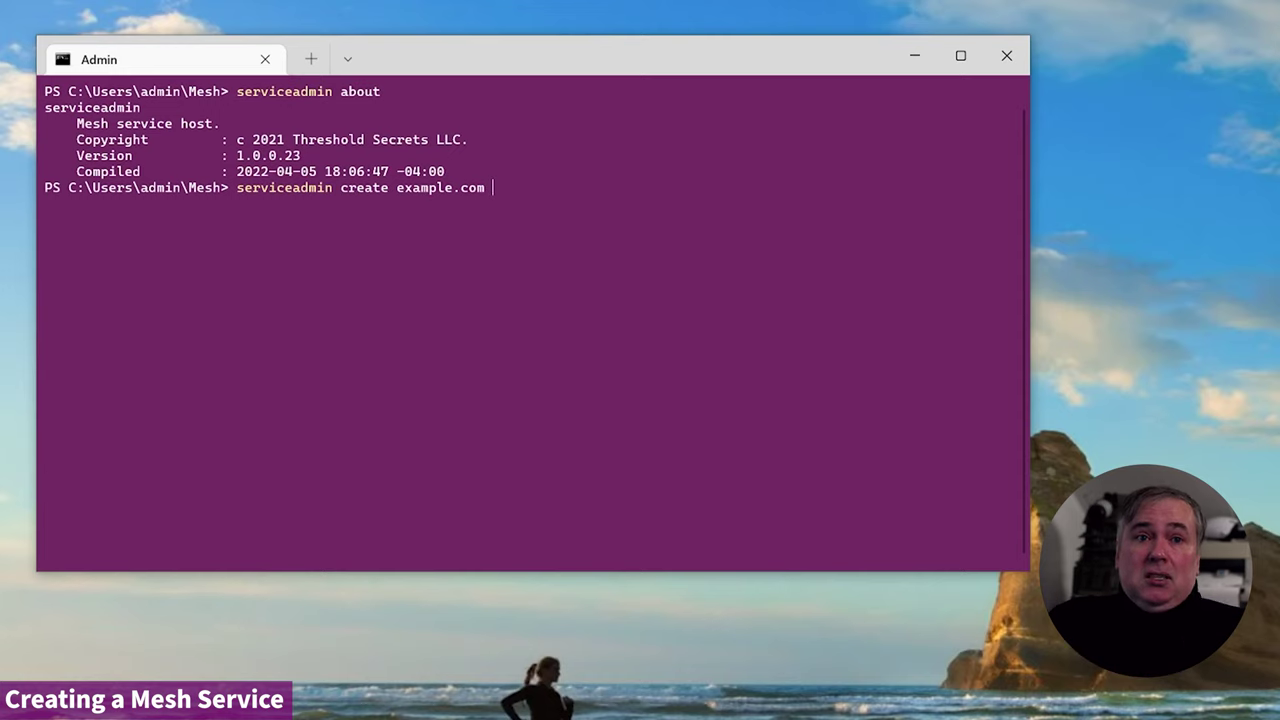
pyautogui.write('/h')
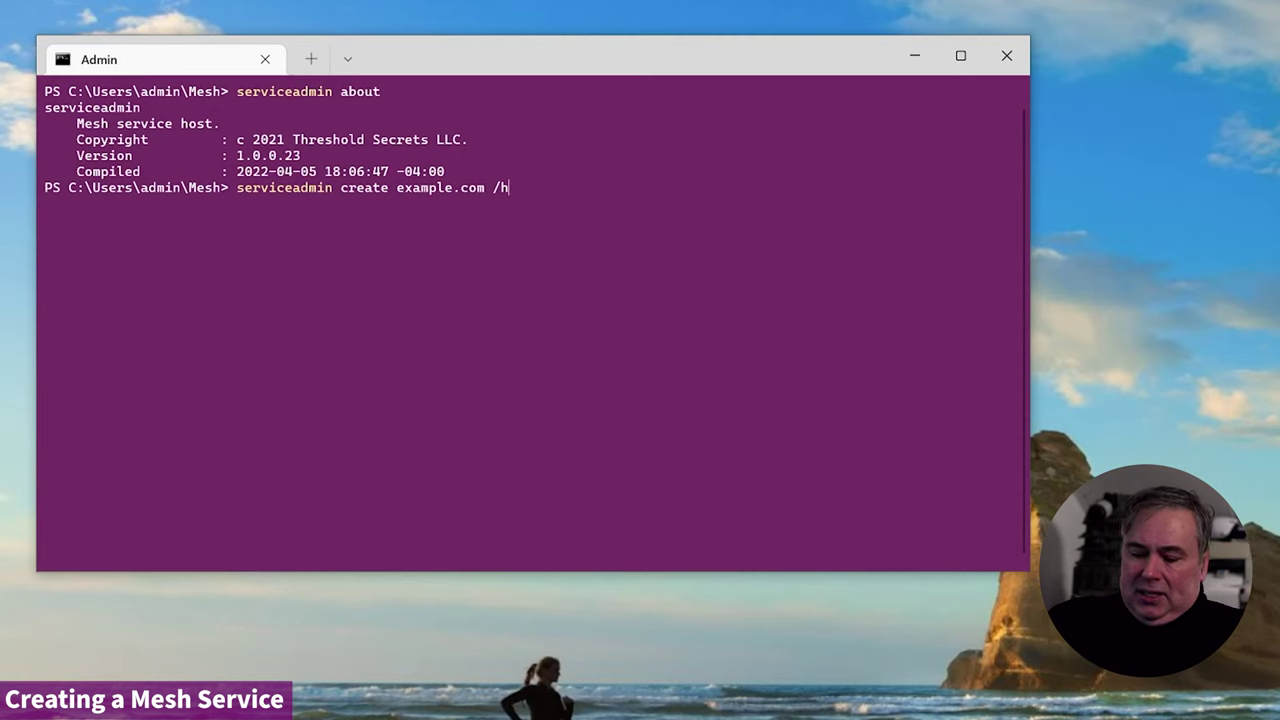
pyautogui.write('ost=')
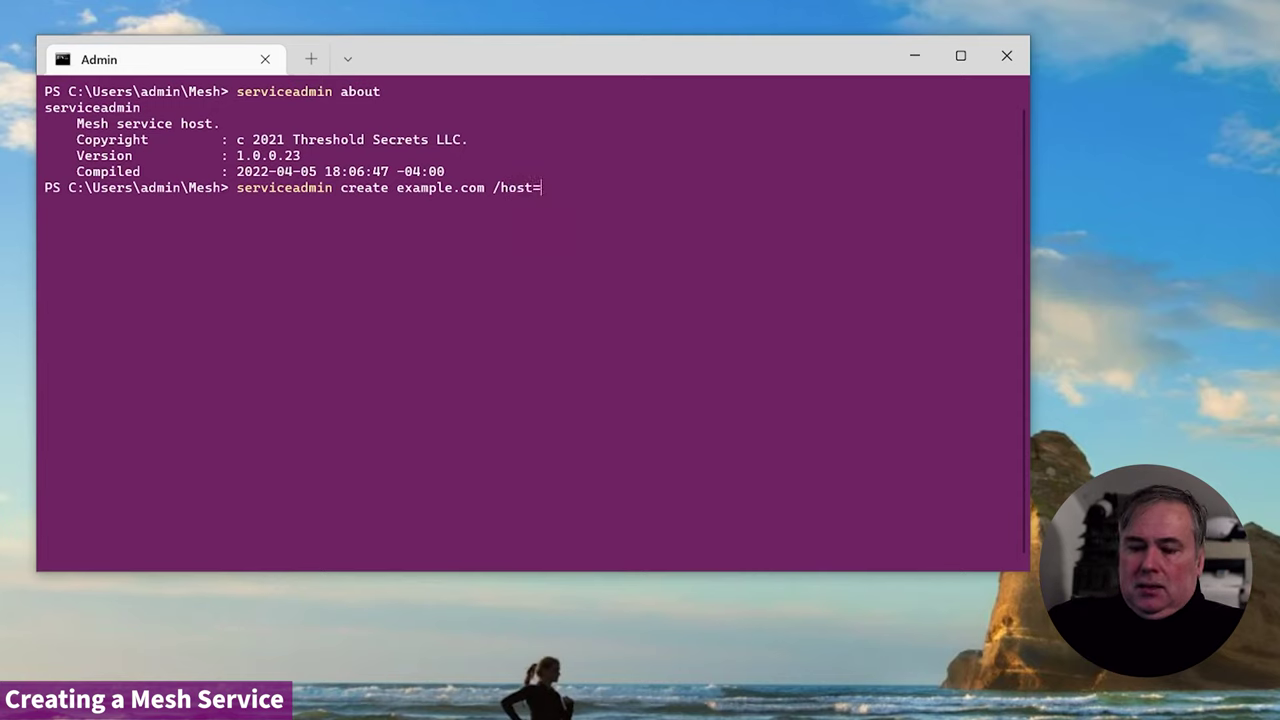
pyautogui.write('host')
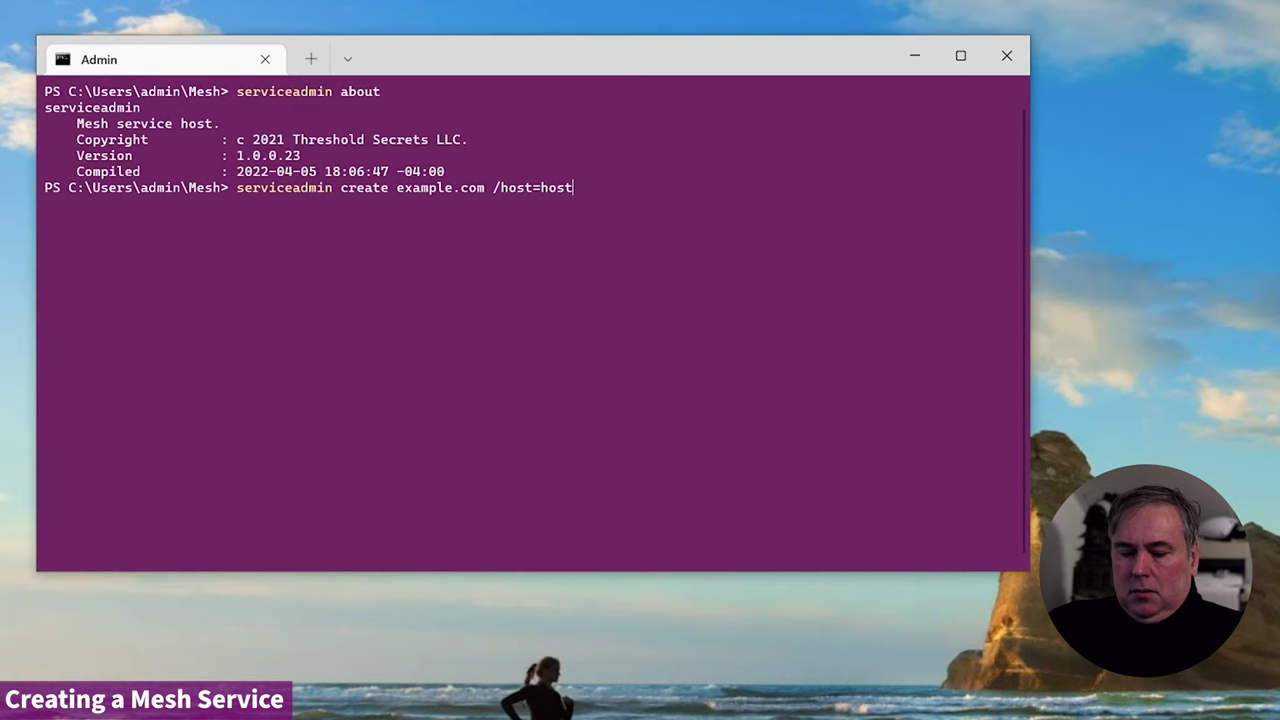
pyautogui.write('1.example')
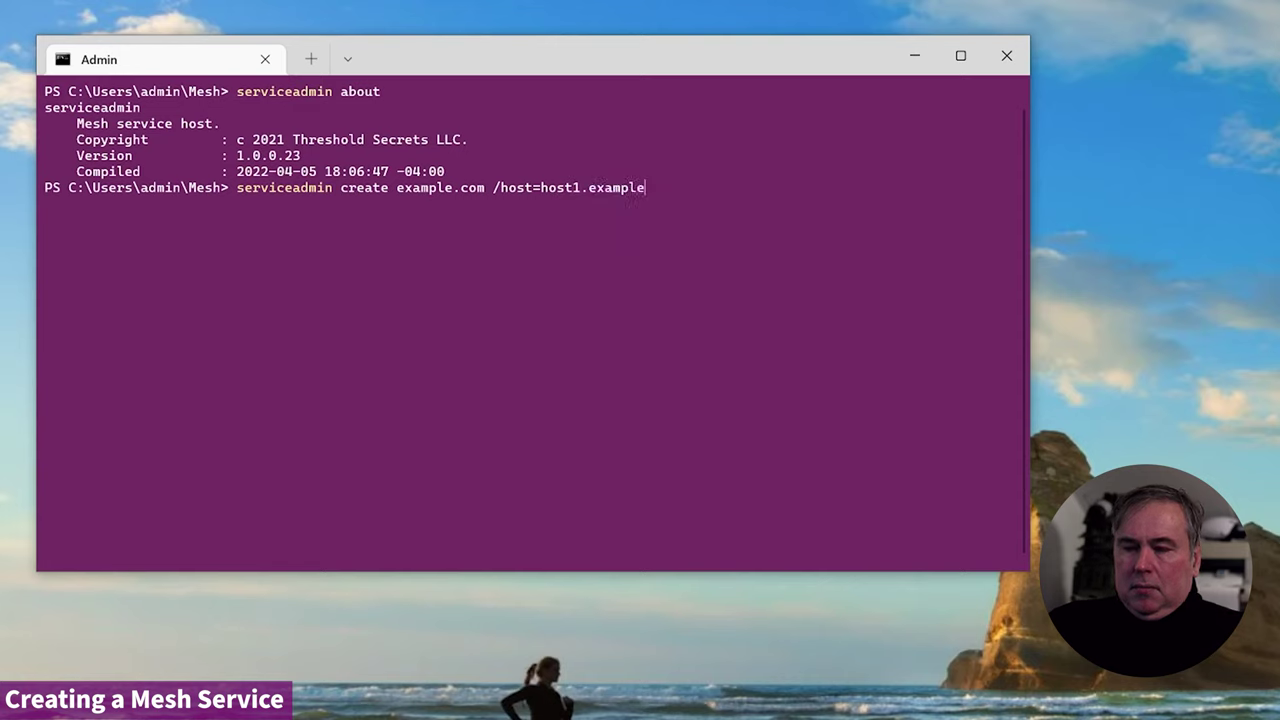
pyautogui.write('.com')
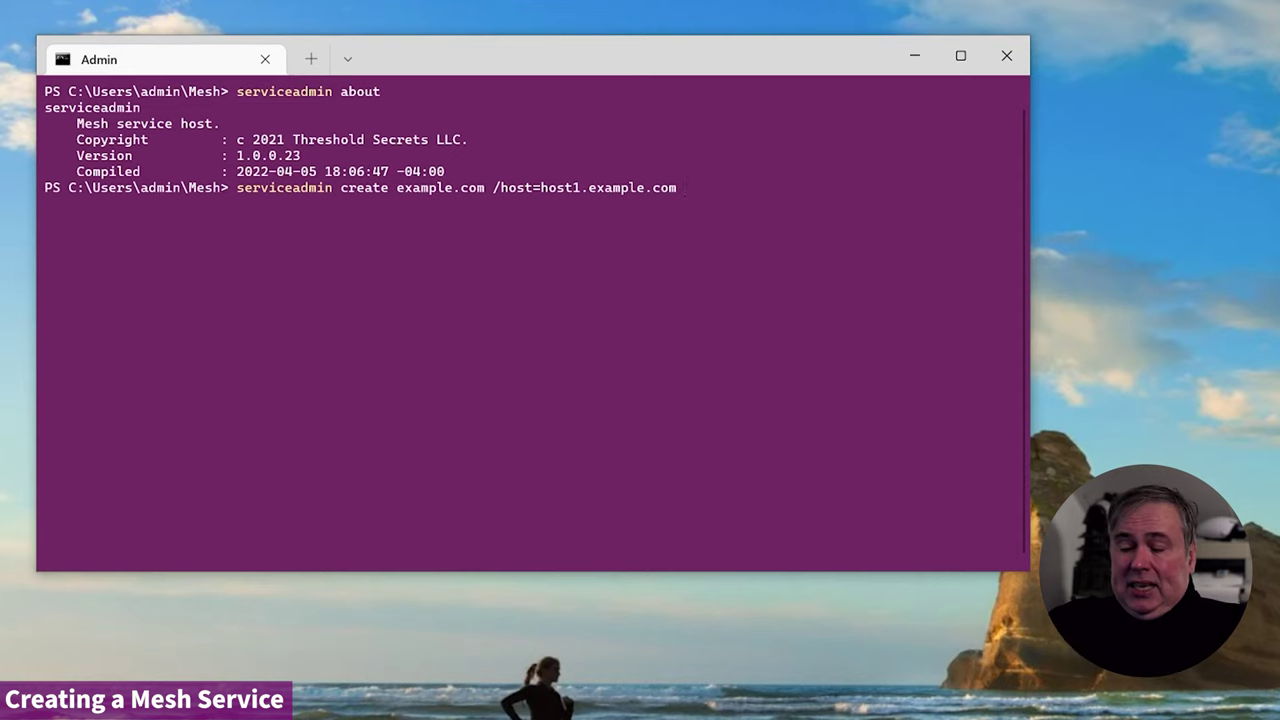
# - Start the /ip= switch on the pending serviceadmin create command
pyautogui.write('/')
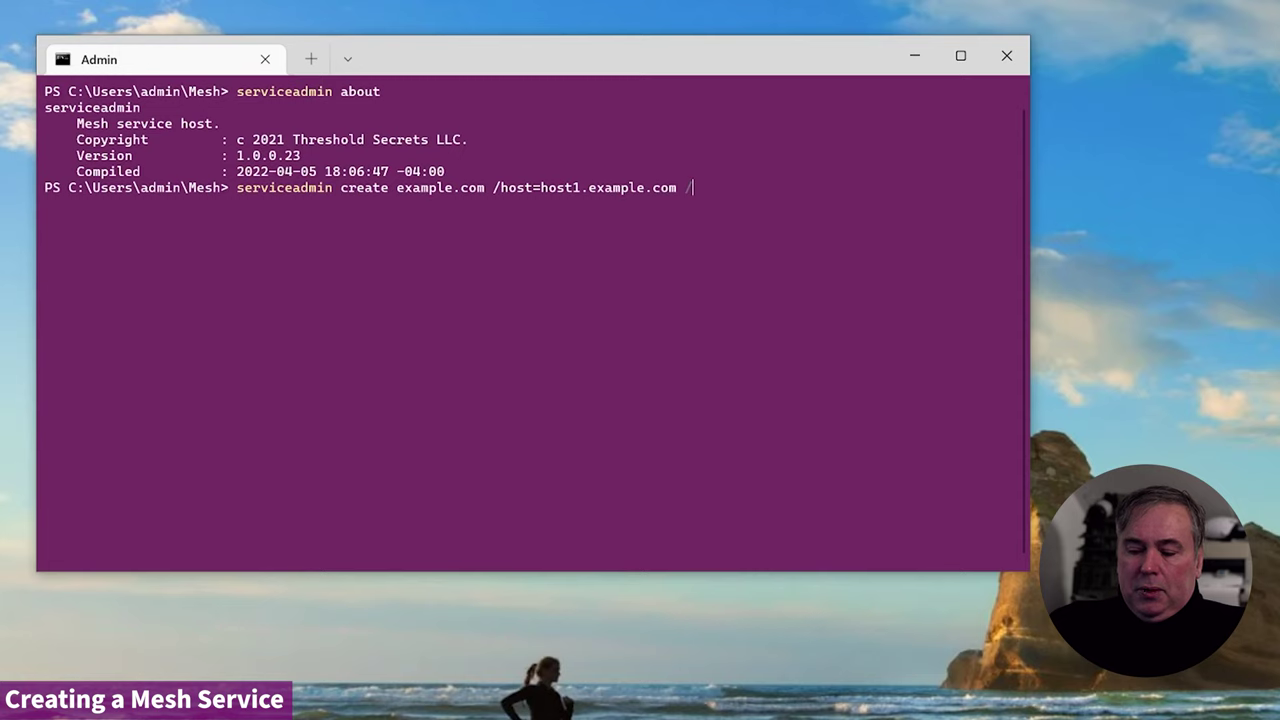
pyautogui.write('ip=-')
# - Finish with /ip=192.168.1.21:15099 and the administrator's e-mail, then run the create command
pyautogui.press('BackSpace')
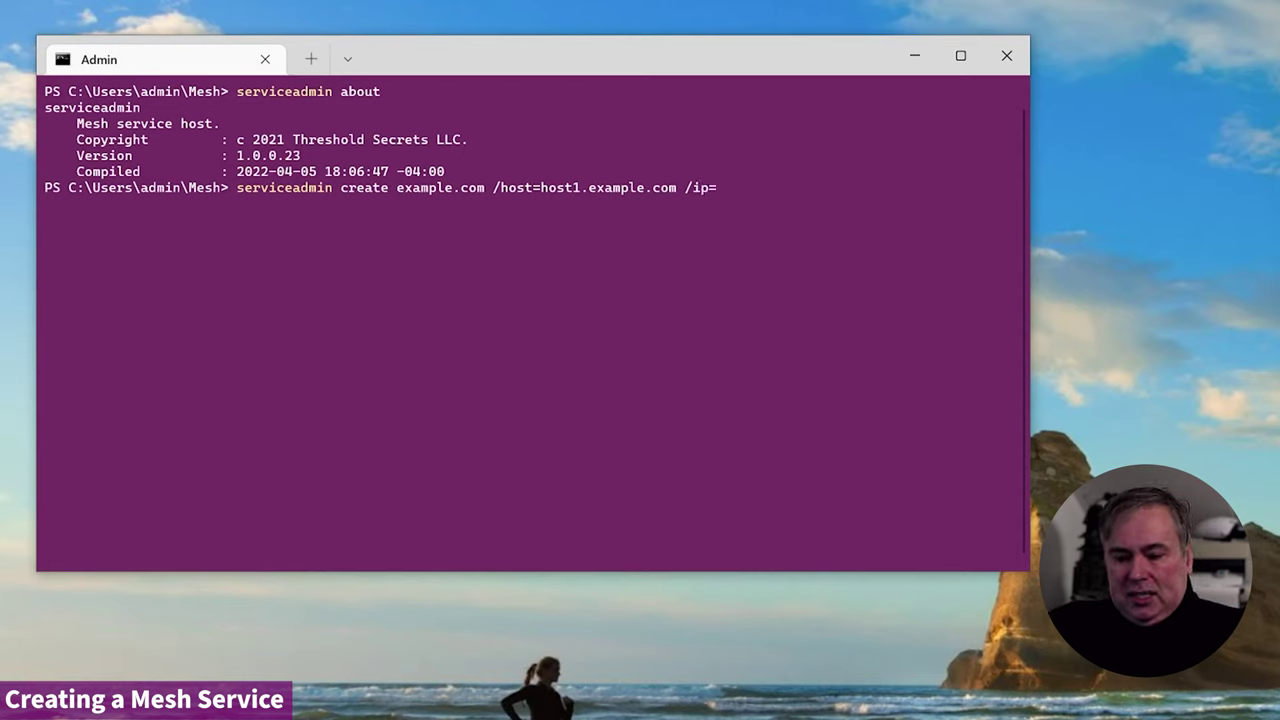
pyautogui.write('192')
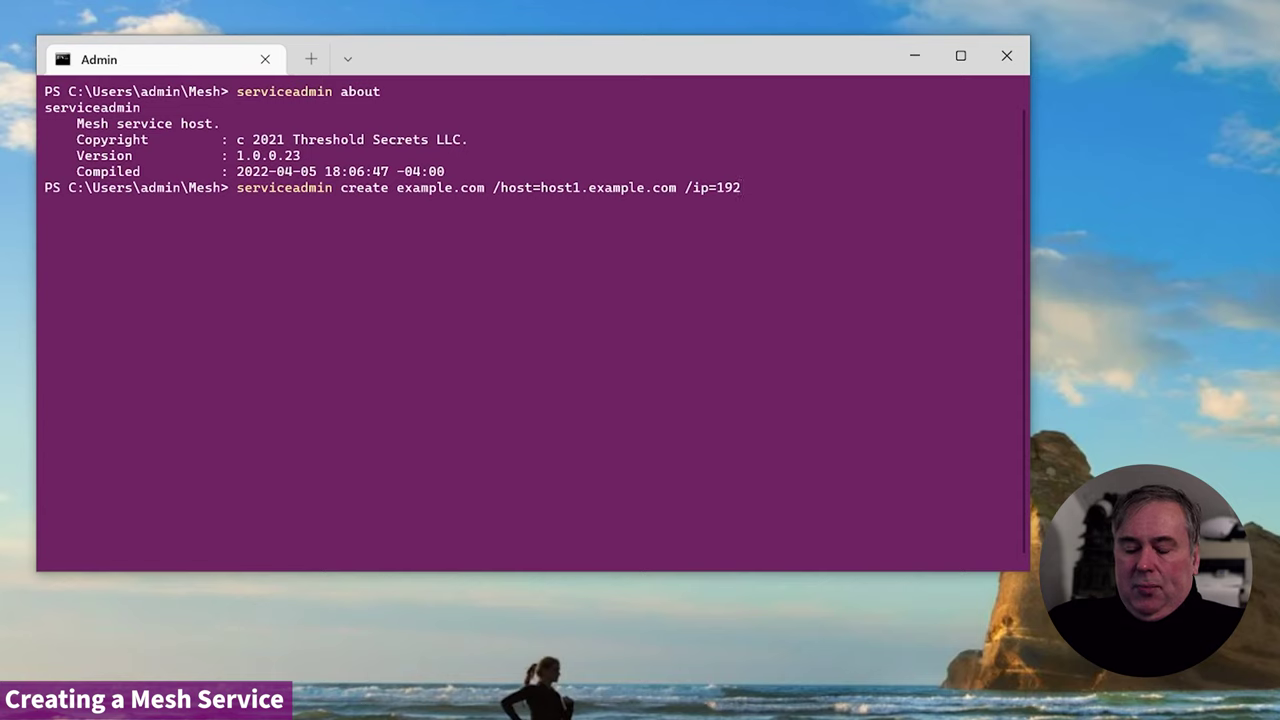
pyautogui.write('.168')
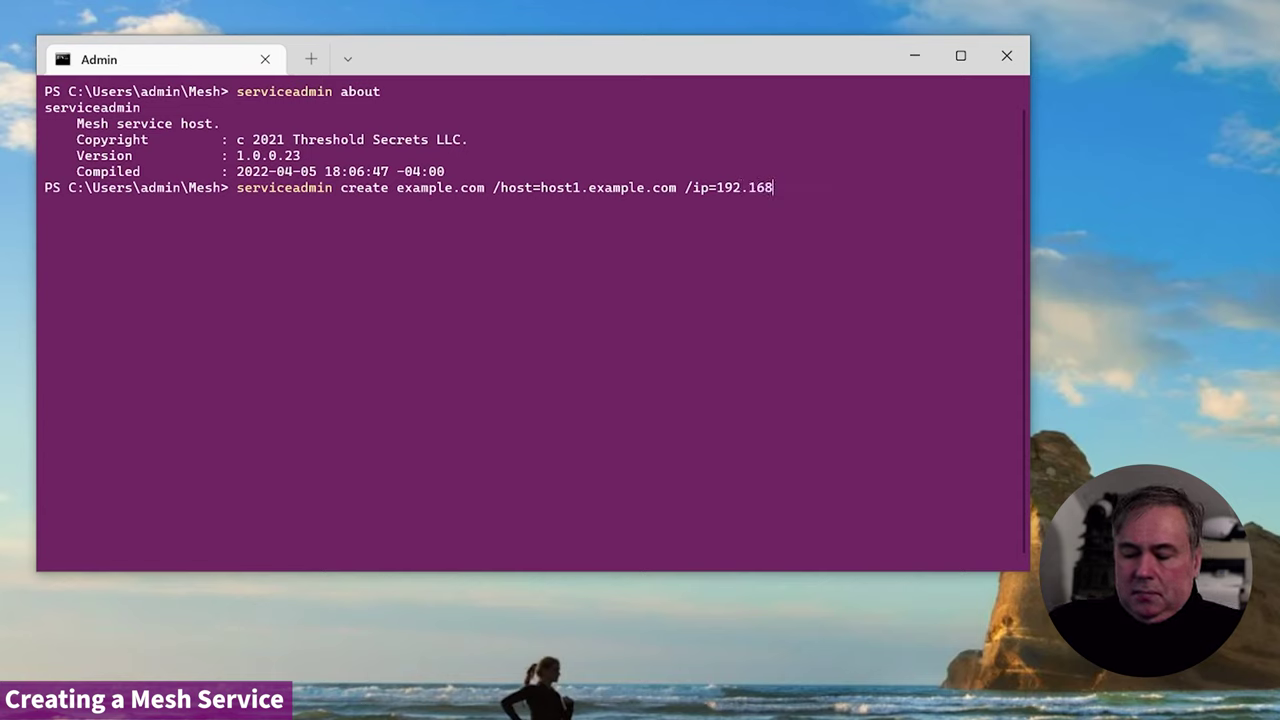
pyautogui.write('.1.21:')
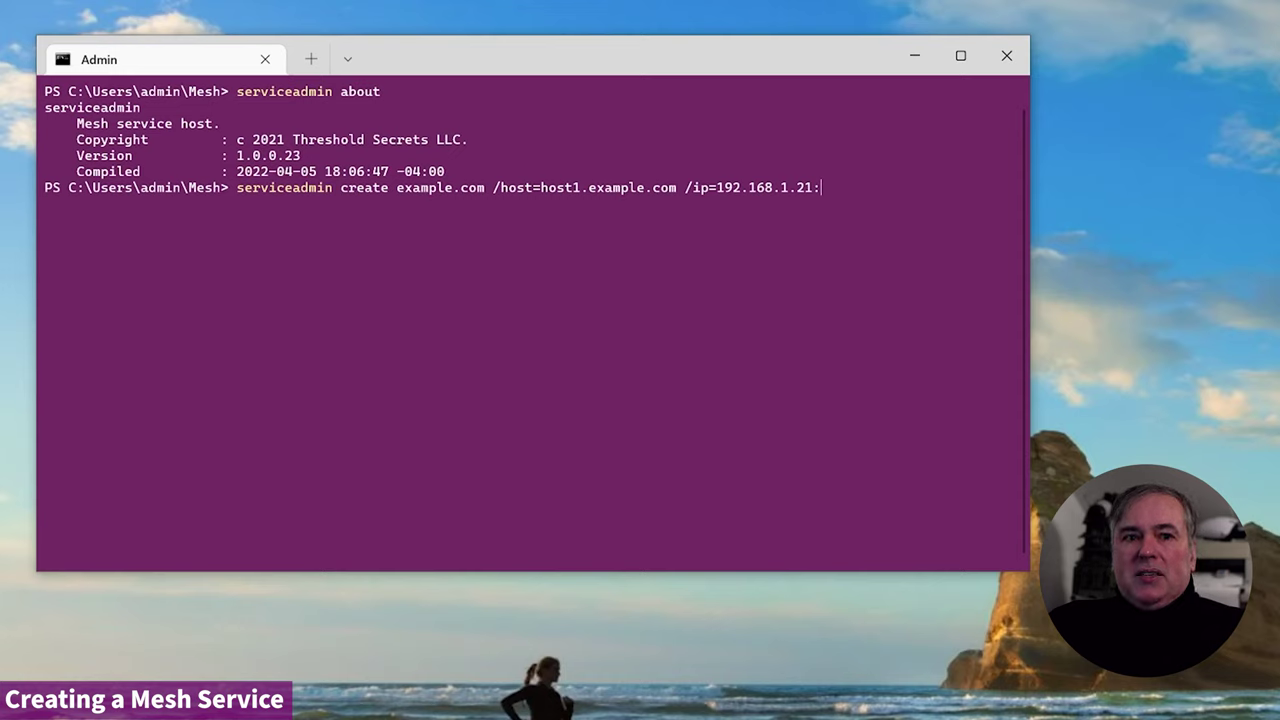
pyautogui.write('15099')
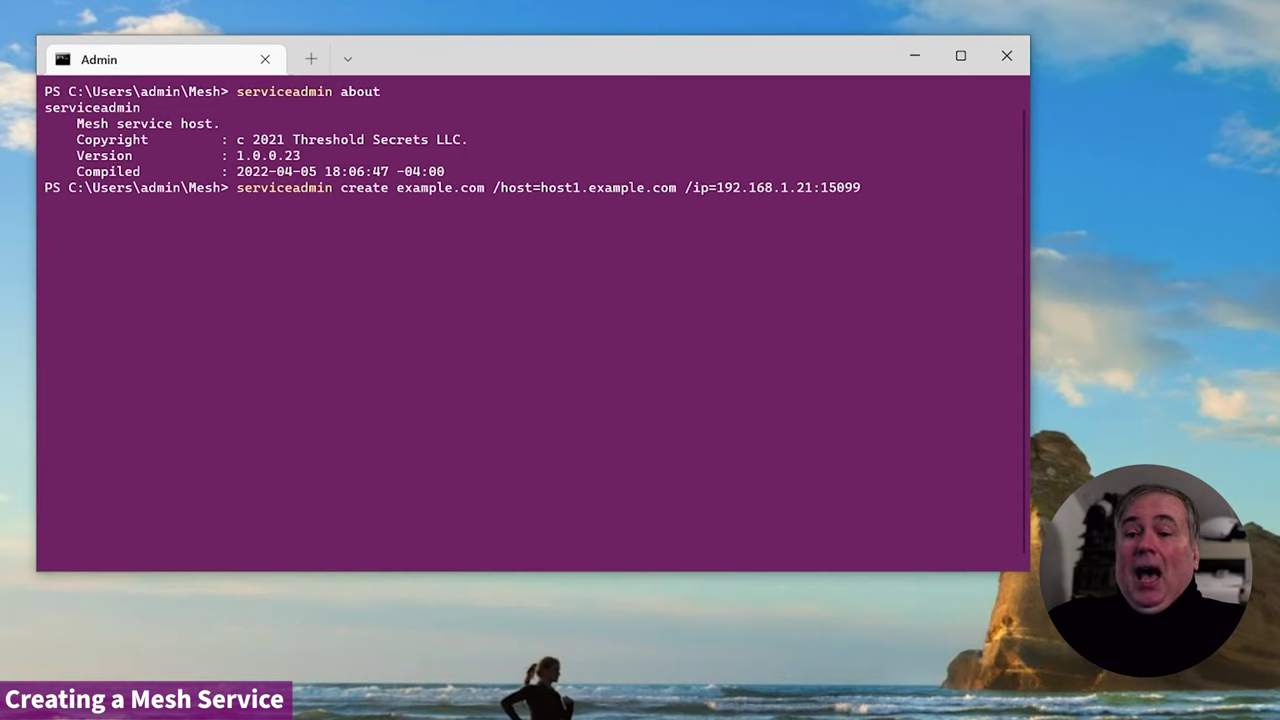
pyautogui.write('/')
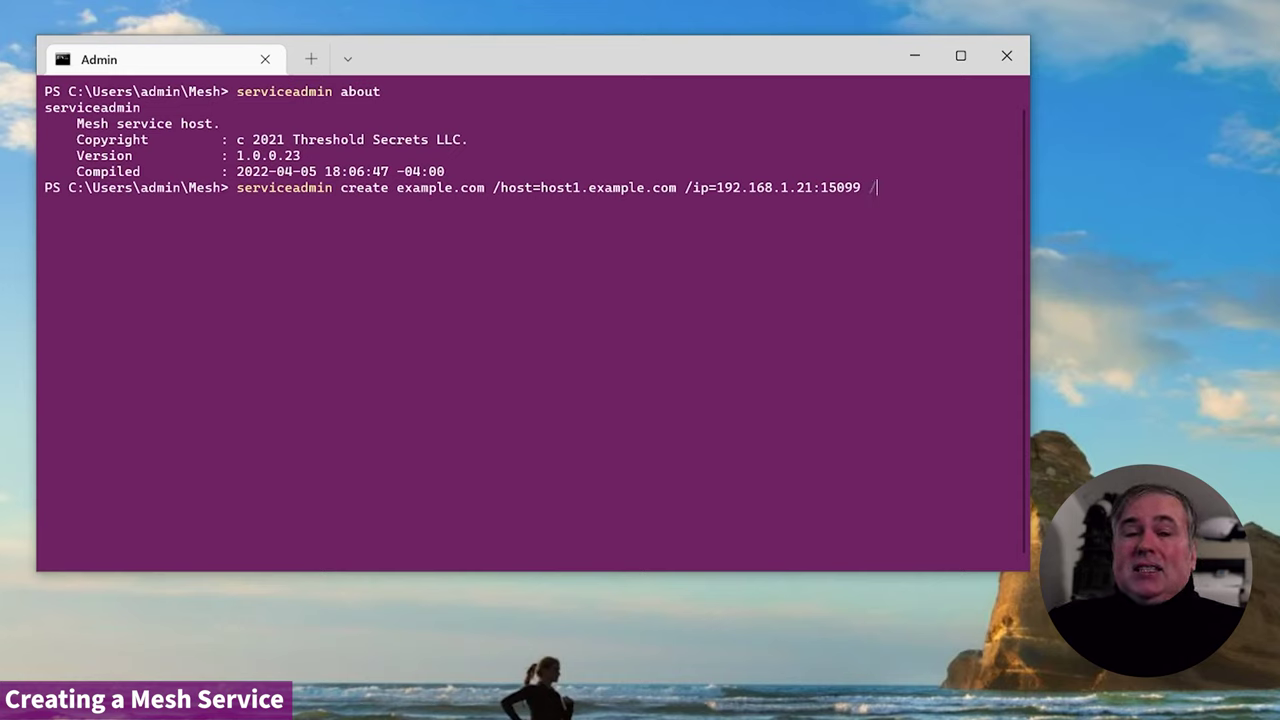
pyautogui.write('admin=')
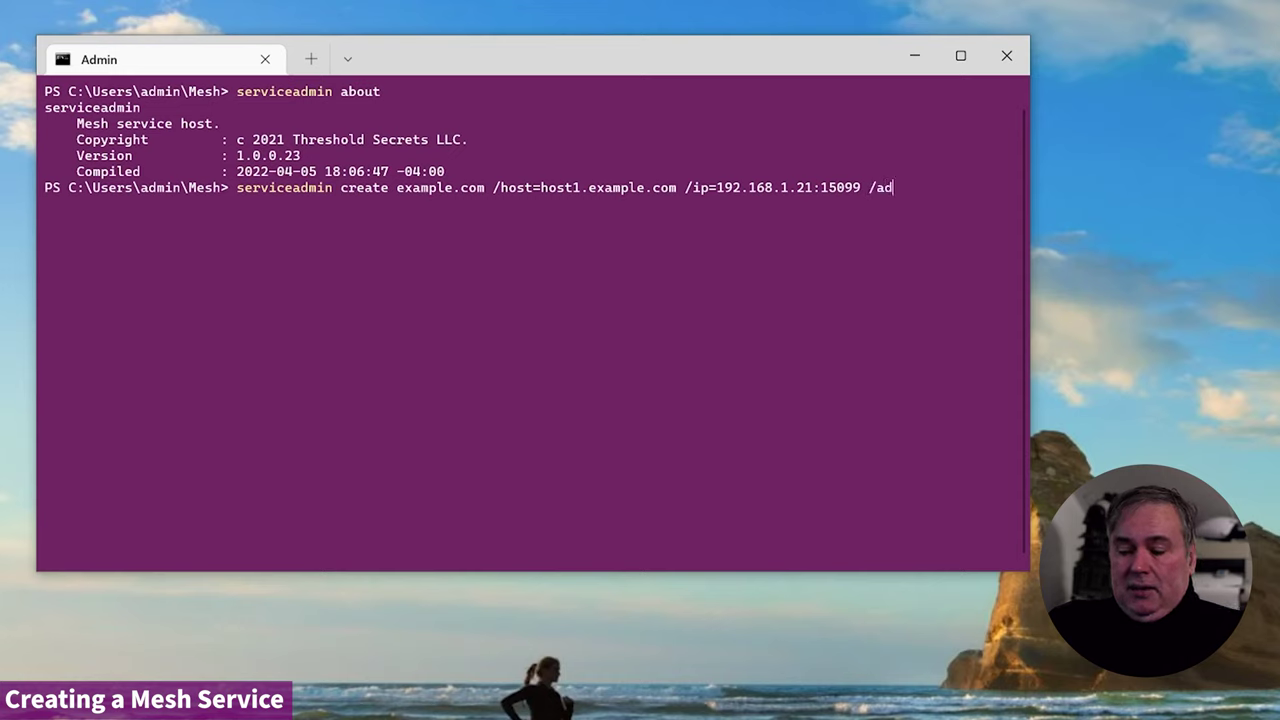
pyautogui.write('admin')
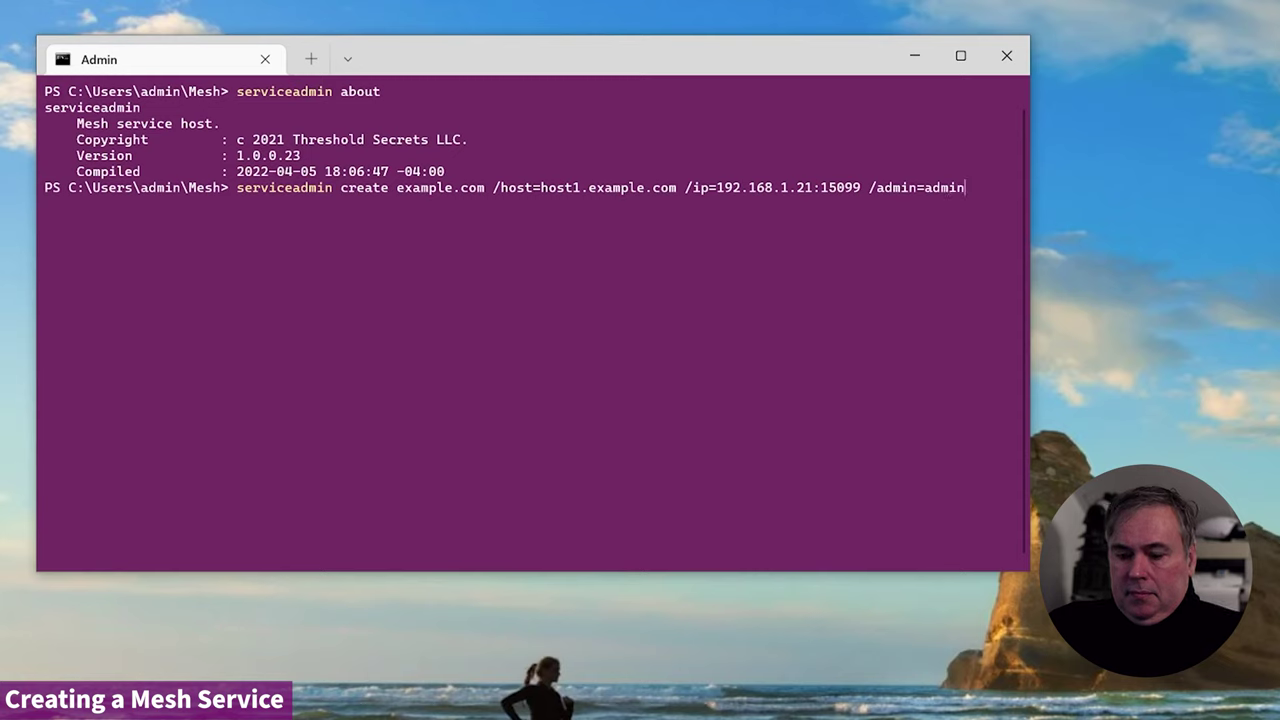
pyautogui.write('@example.')
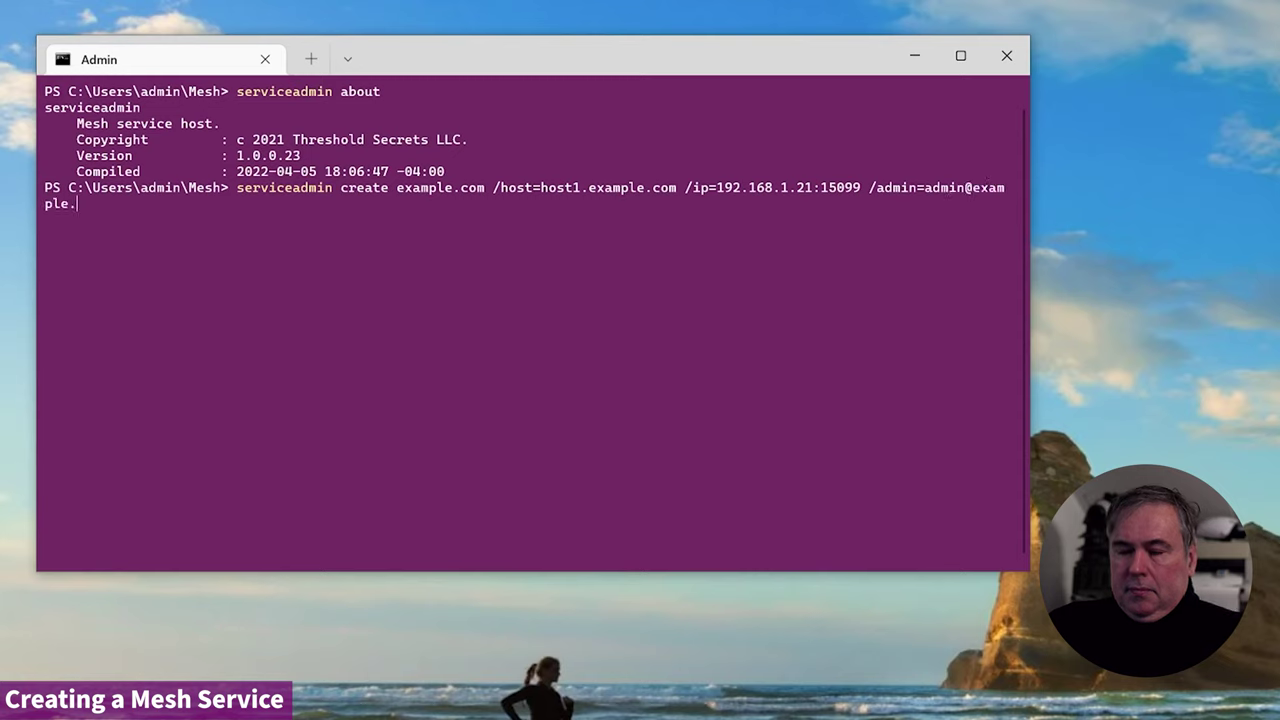
pyautogui.write('com')
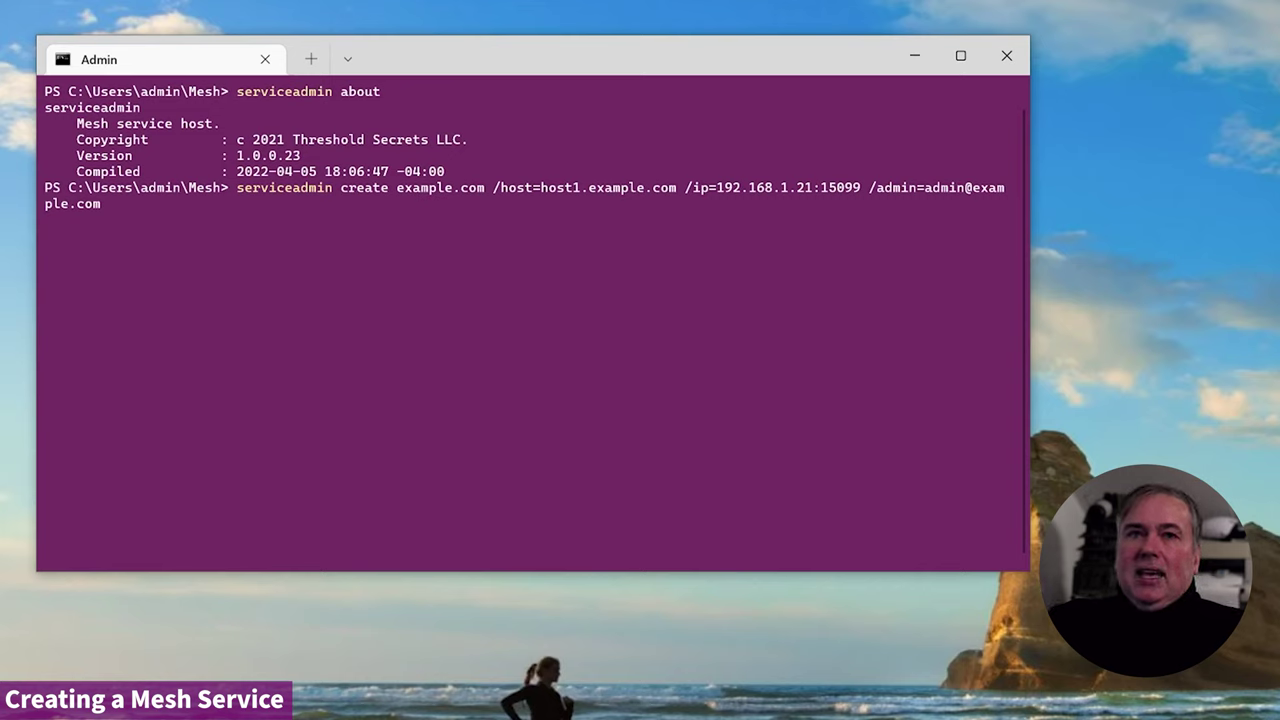
pyautogui.press('Return')
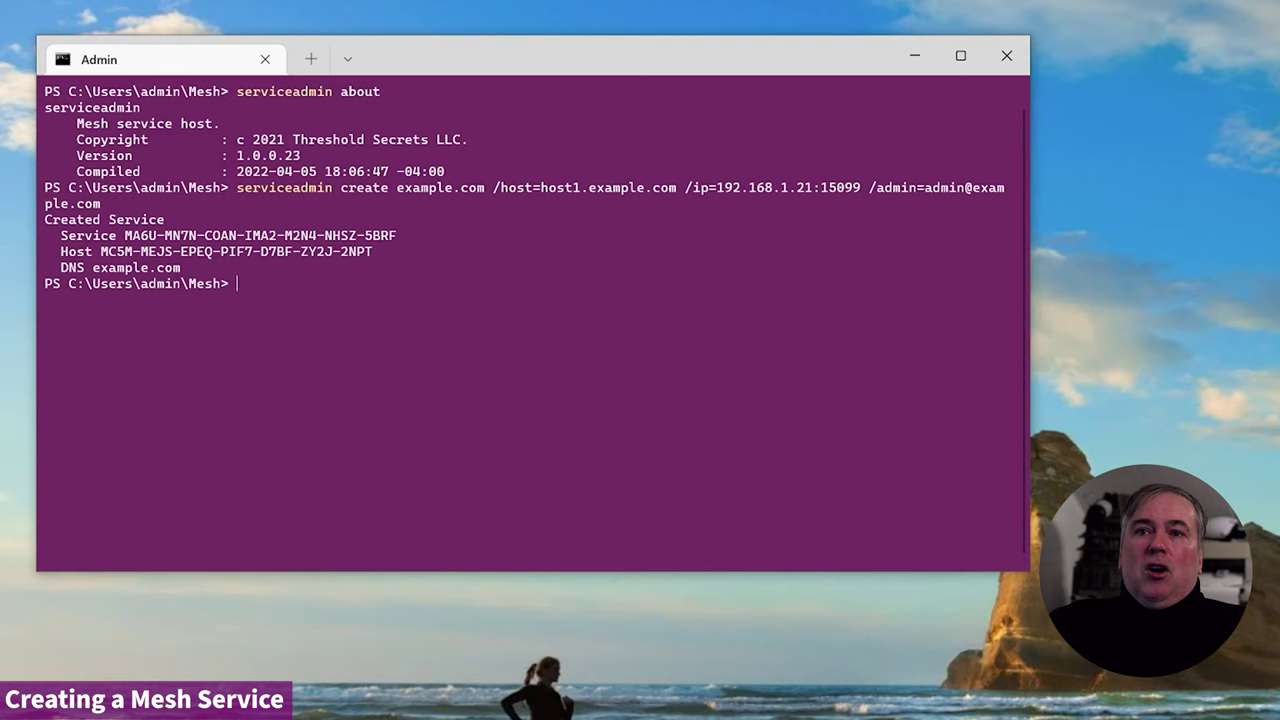
pyautogui.moveTo(117, 235); pyautogui.dragTo(428, 235)
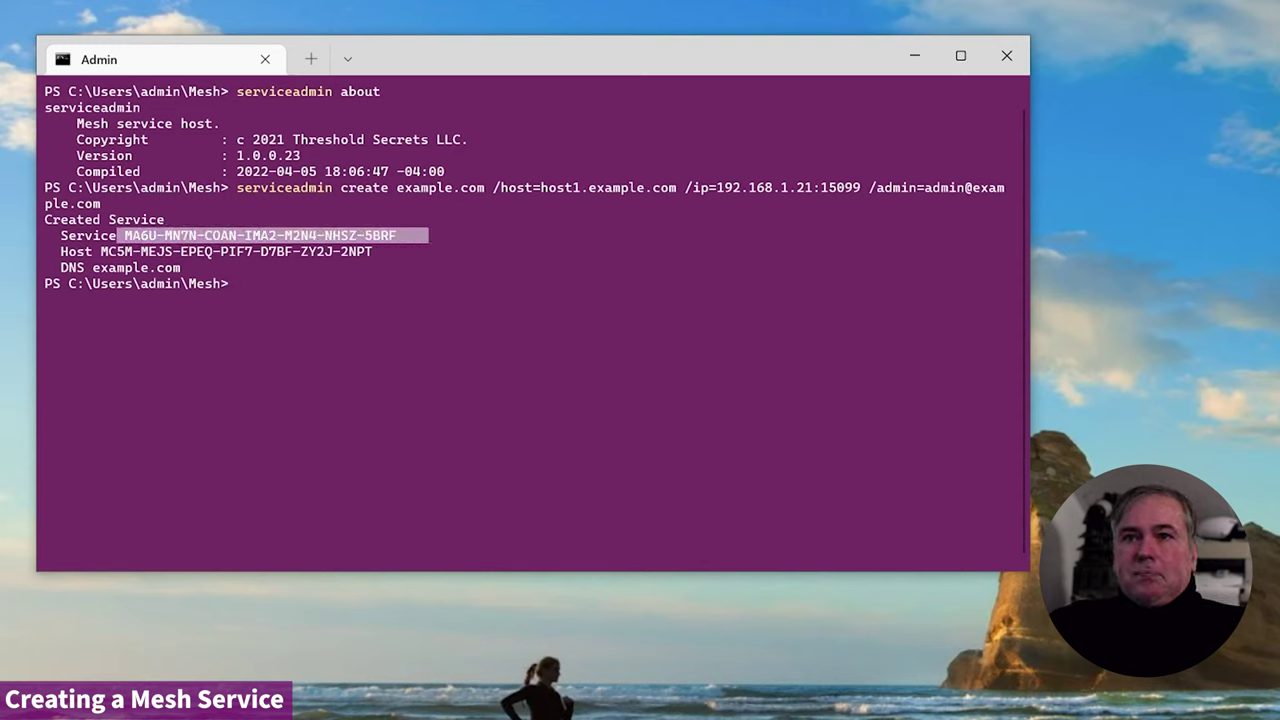
pyautogui.moveTo(93, 251); pyautogui.dragTo(388, 251)
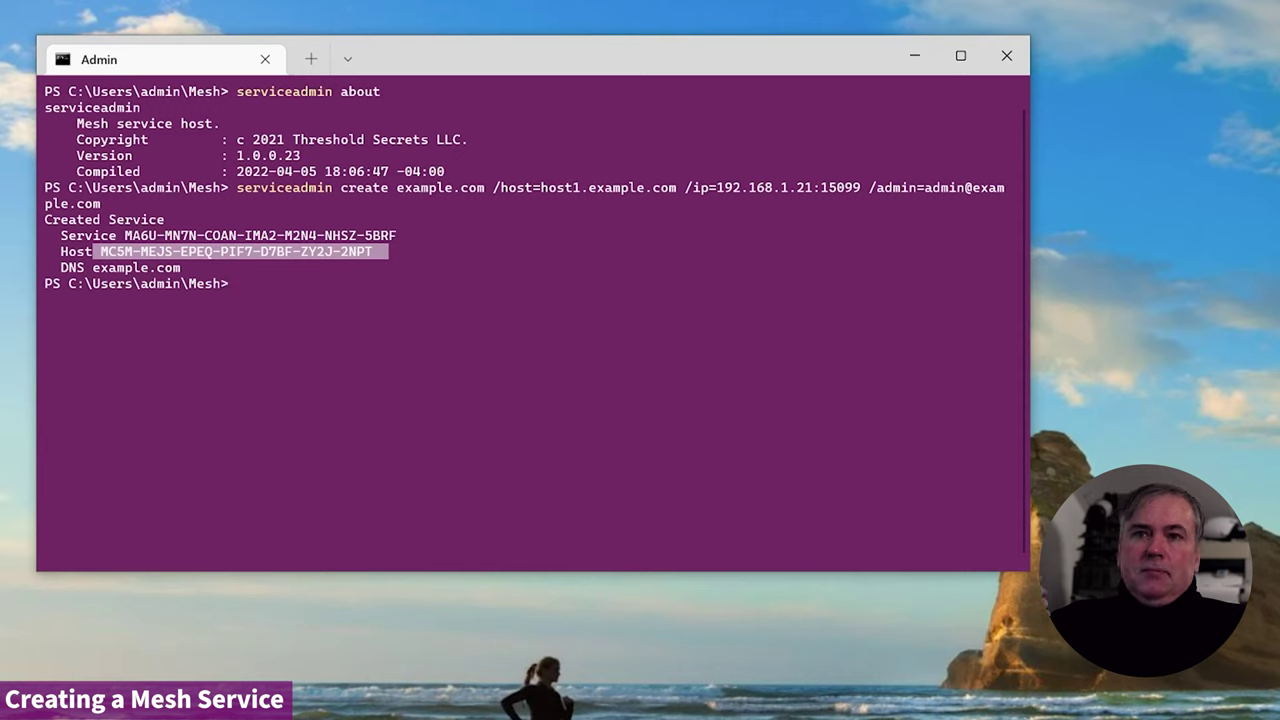
pyautogui.hotkey('ctrl', 'c')
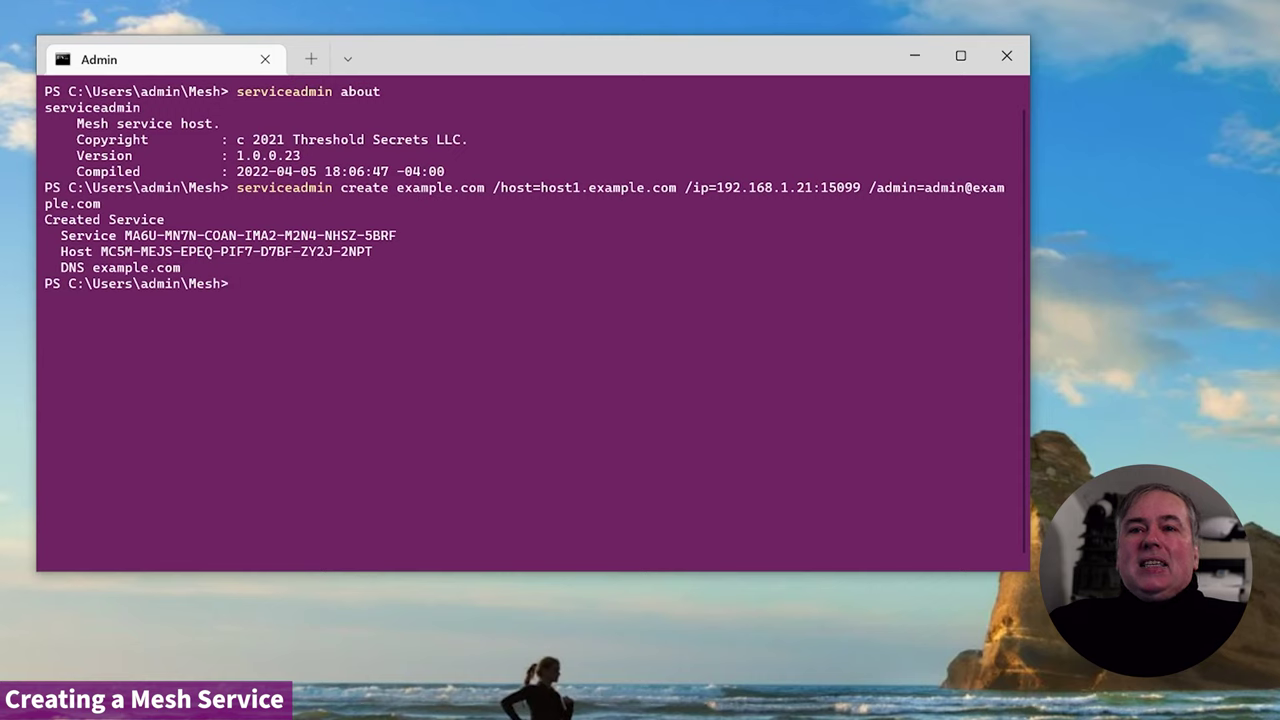
# - Select the full Service key value in the creation output and copy it
pyautogui.moveTo(124, 235); pyautogui.dragTo(140, 235)
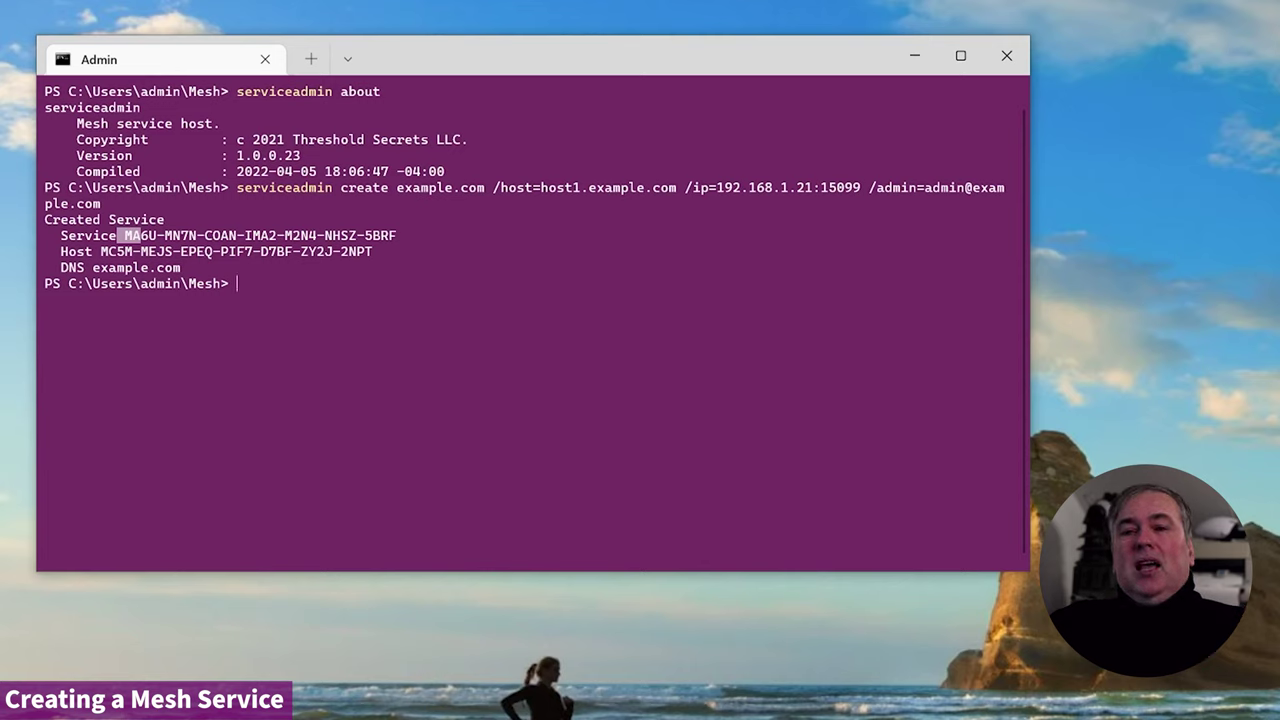
pyautogui.press('Escape')
pyautogui.moveTo(125, 235); pyautogui.dragTo(397, 235)
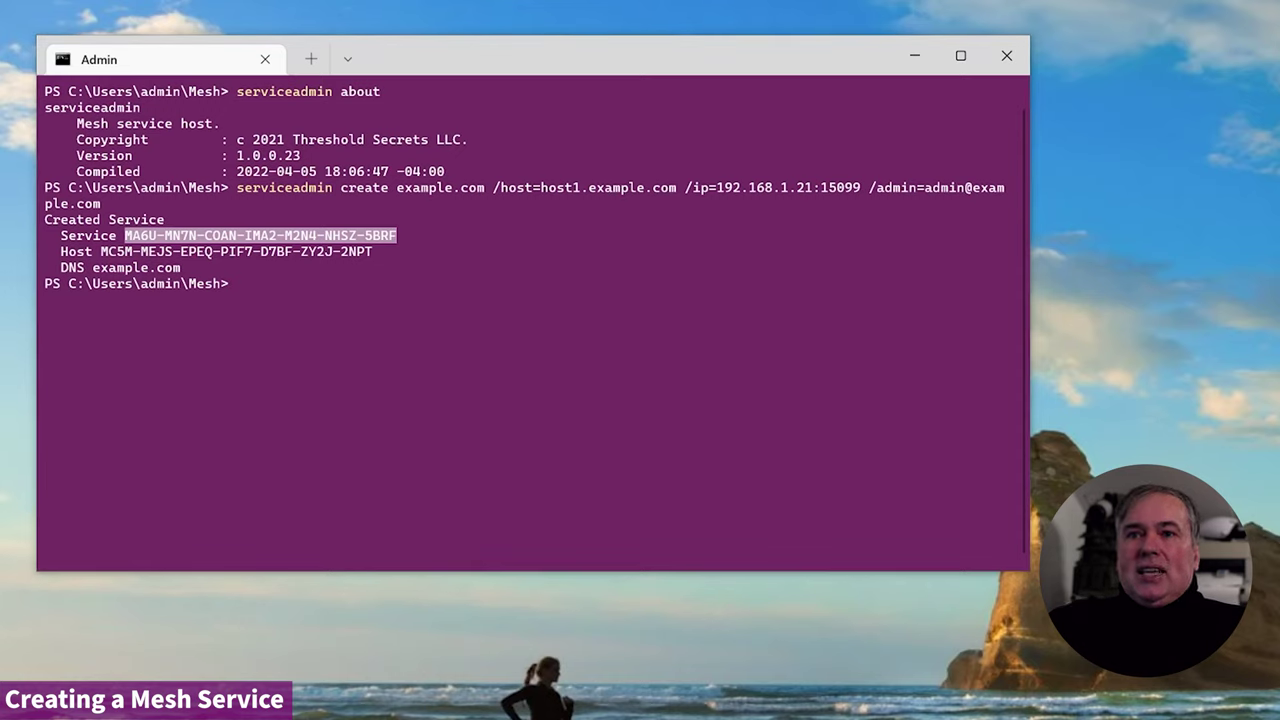
pyautogui.hotkey('ctrl', 'c')
# - Run dir in the Mesh folder, which lists no files
pyautogui.write('dir')
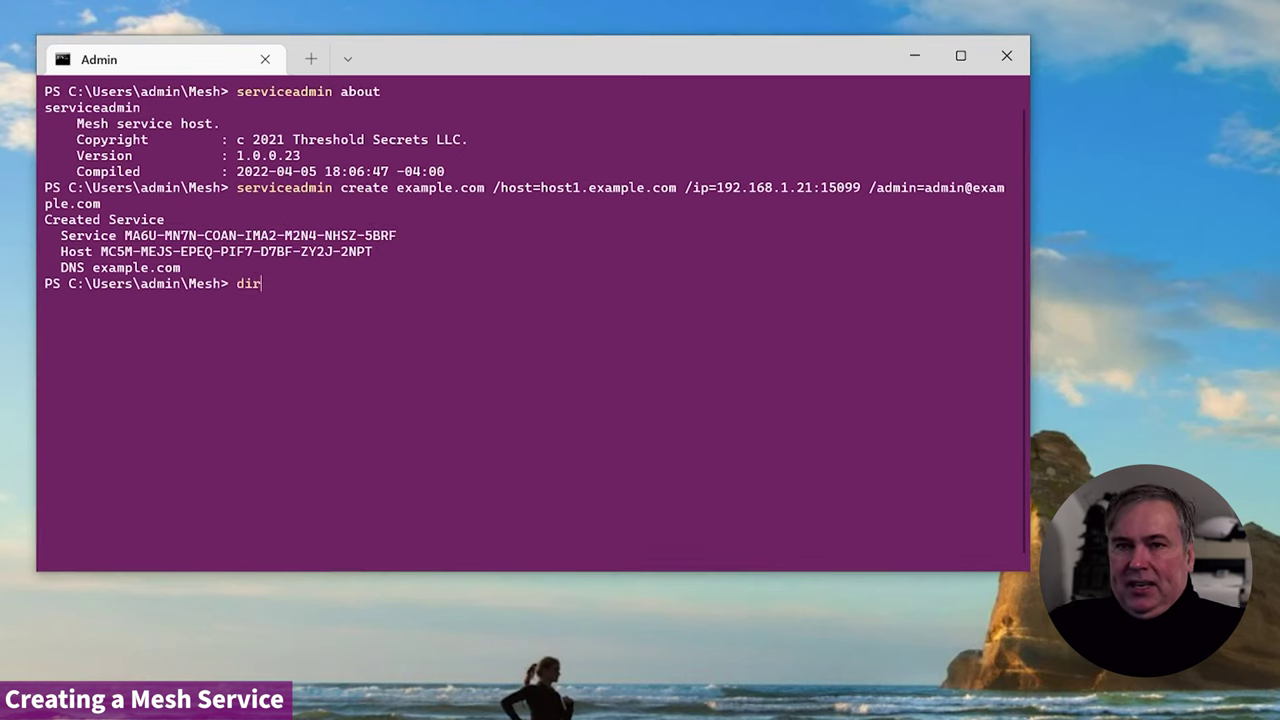
pyautogui.press('Return')
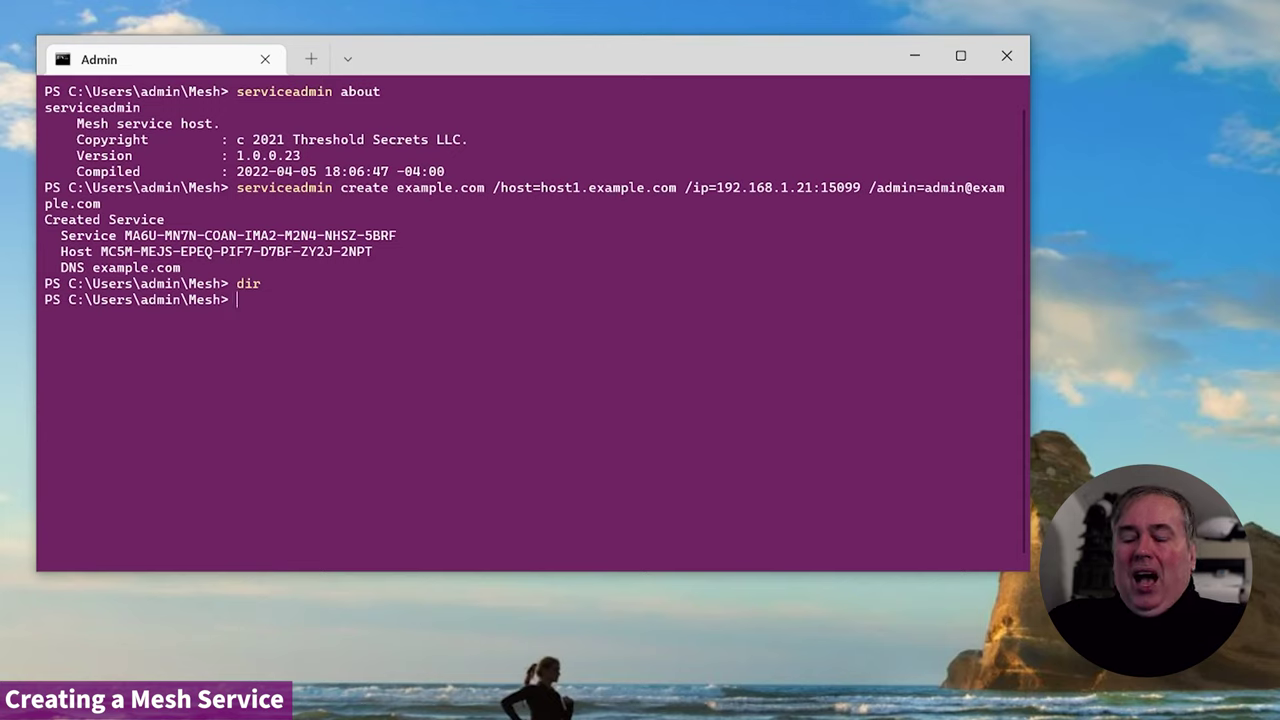
# - Recall the serviceadmin about command and run it with /where to list the storage directories
pyautogui.press('Up')
pyautogui.press('Up')
pyautogui.press('Up')
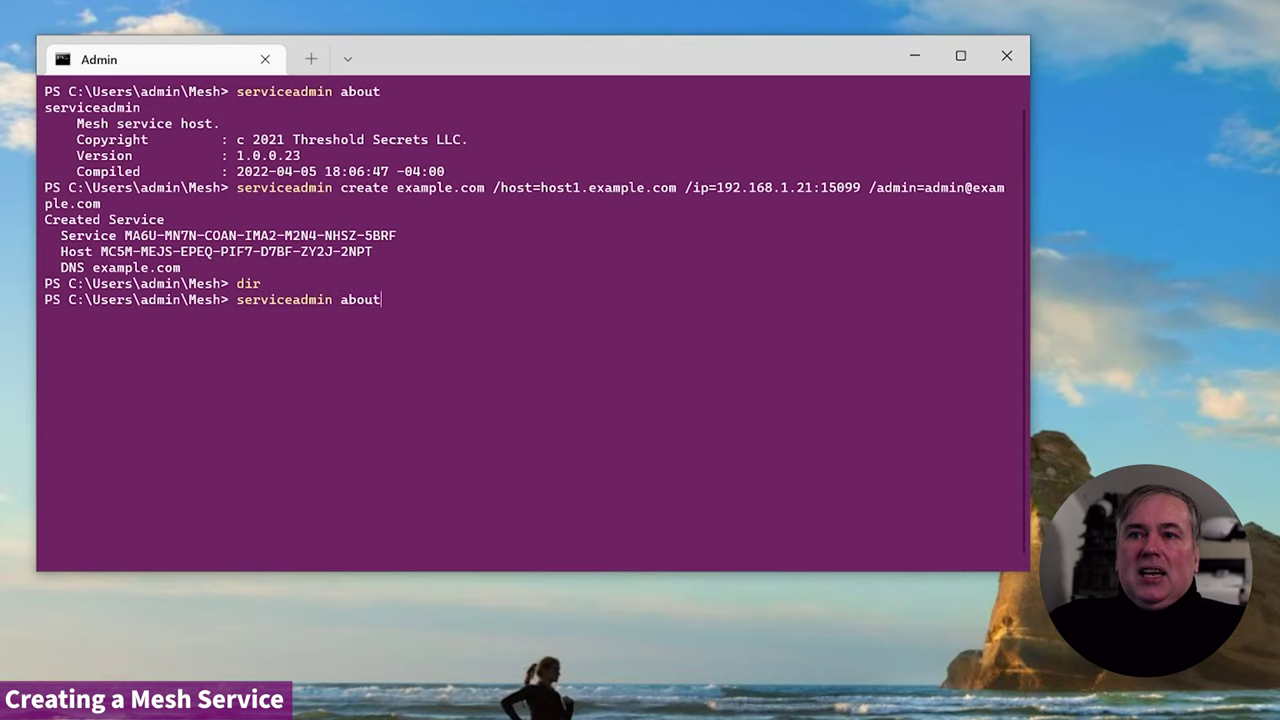
pyautogui.write('/')
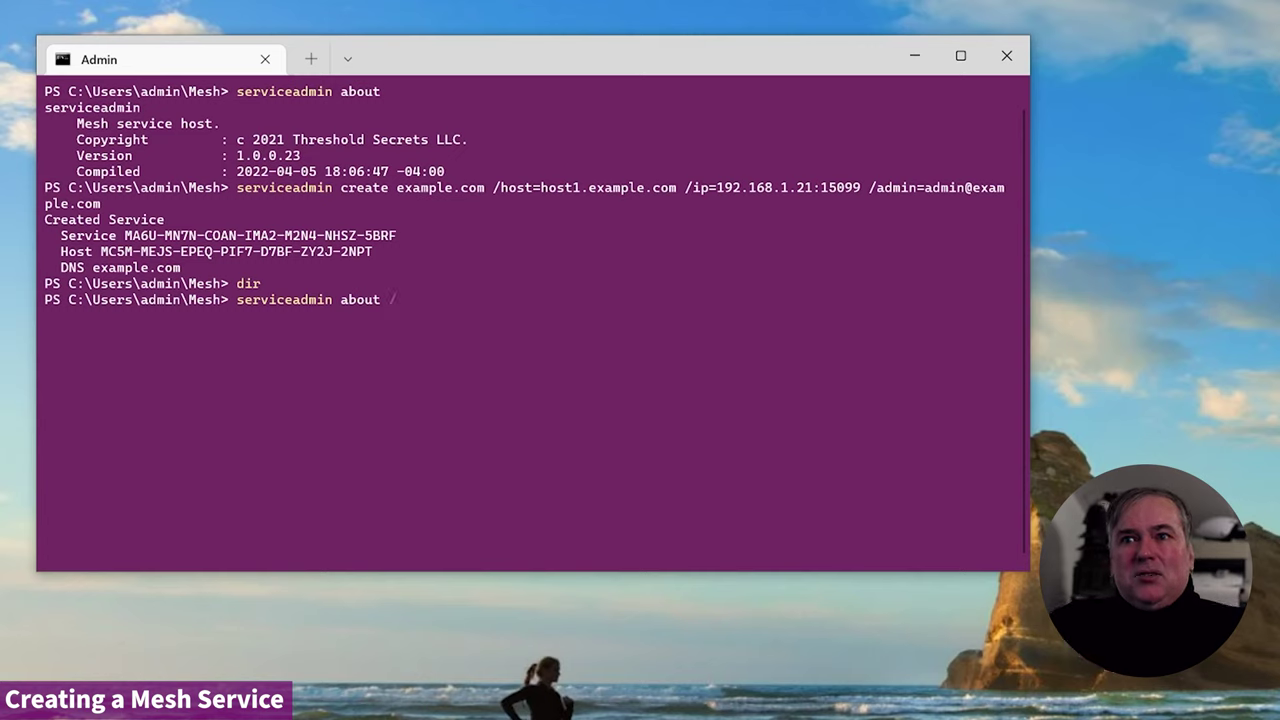
pyautogui.write('/where')
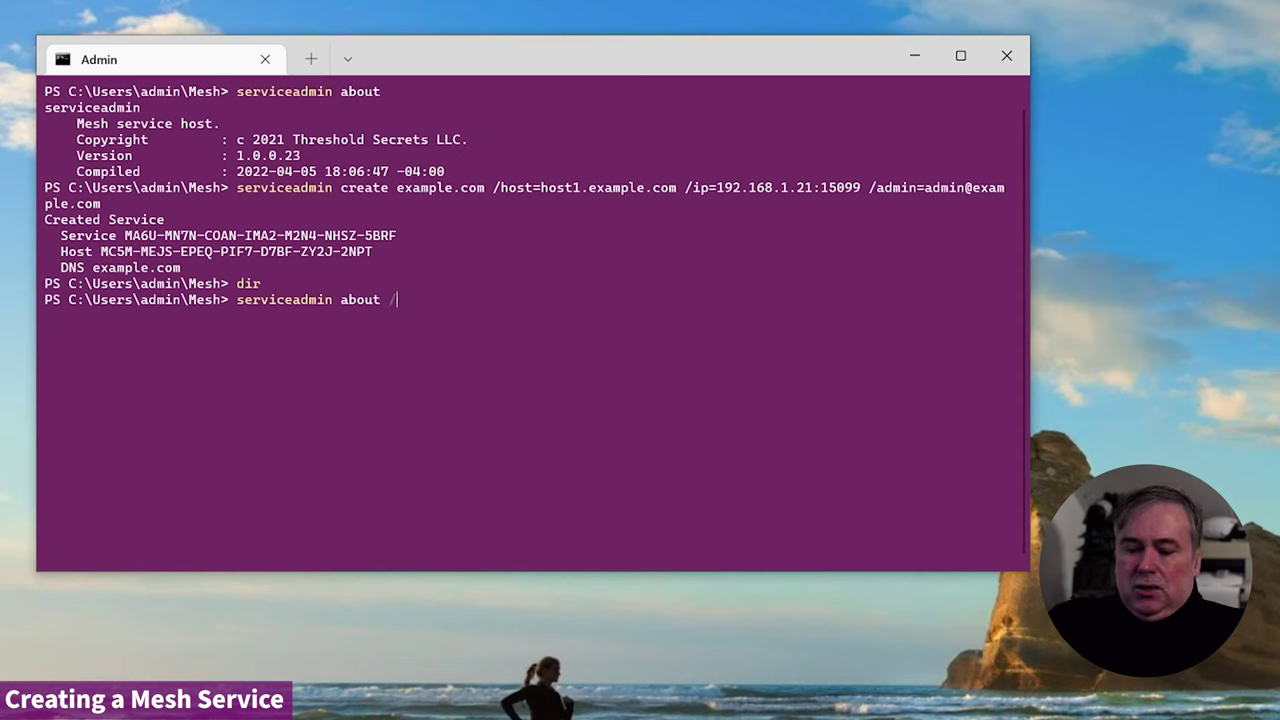
pyautogui.press('Return')
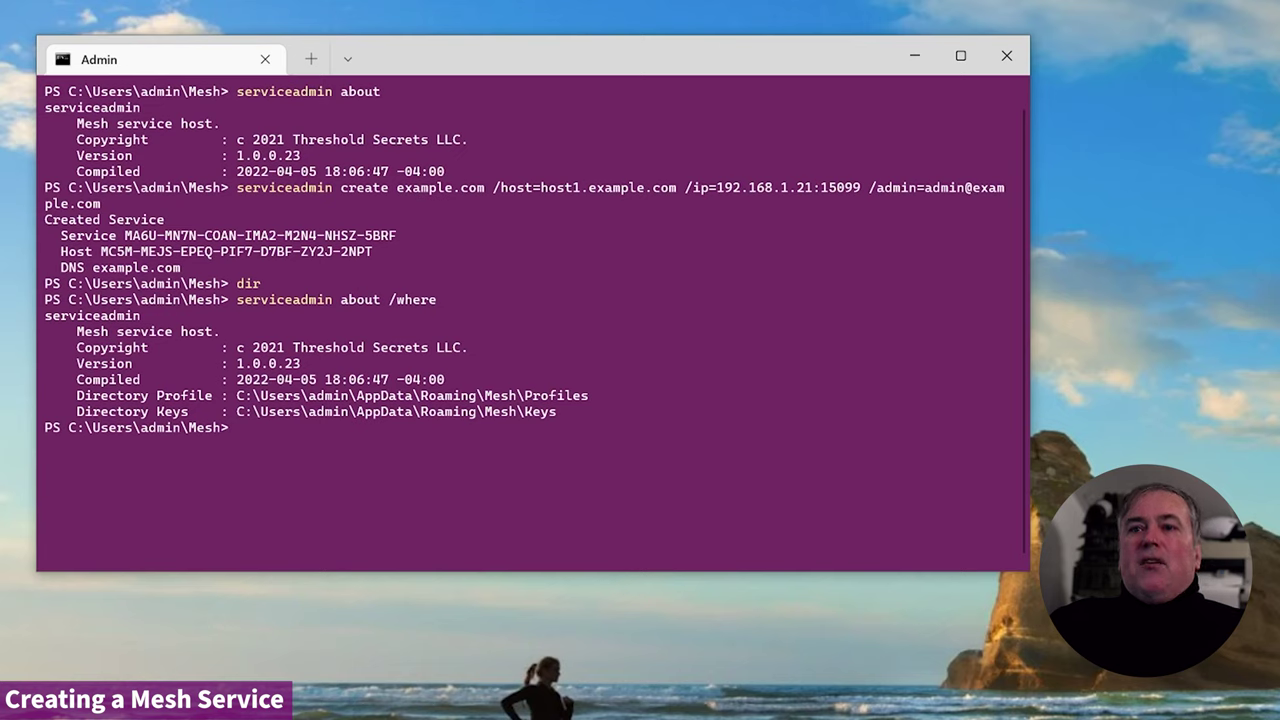
# - Copy the Keys directory path from the output and begin a new dir command
pyautogui.moveTo(229, 395); pyautogui.dragTo(580, 411)
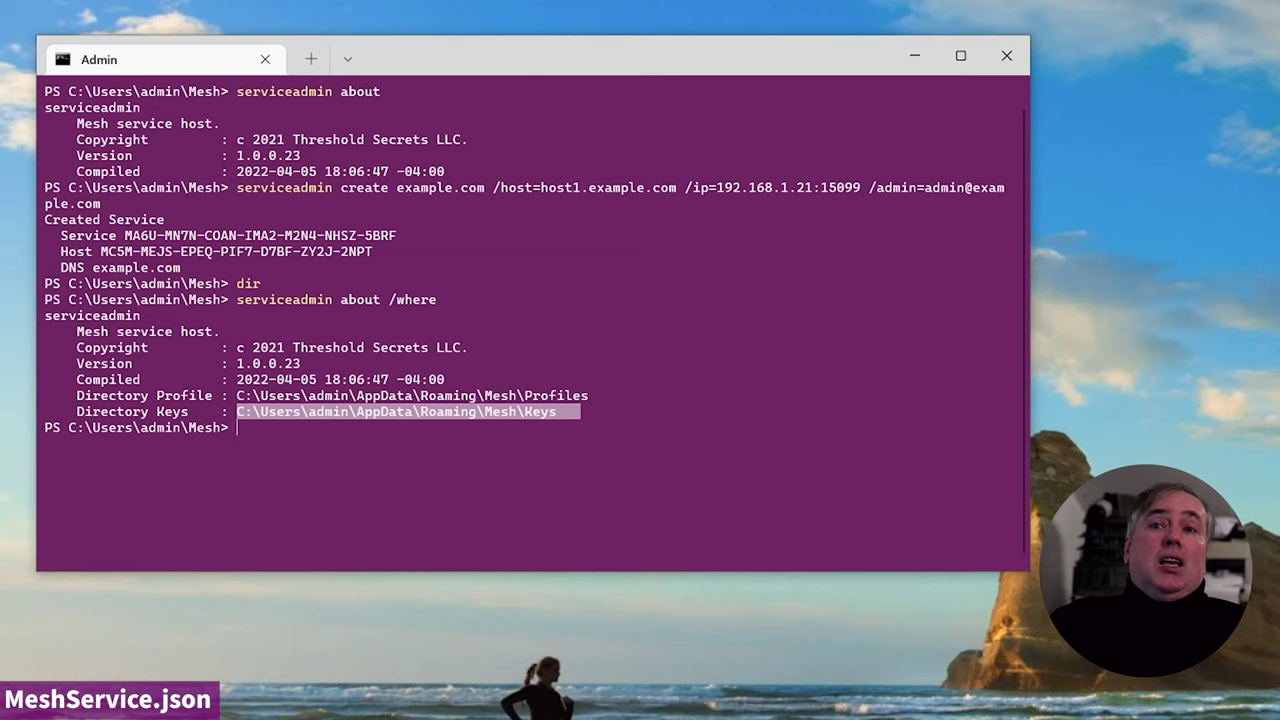
pyautogui.hotkey('ctrl', 'c')
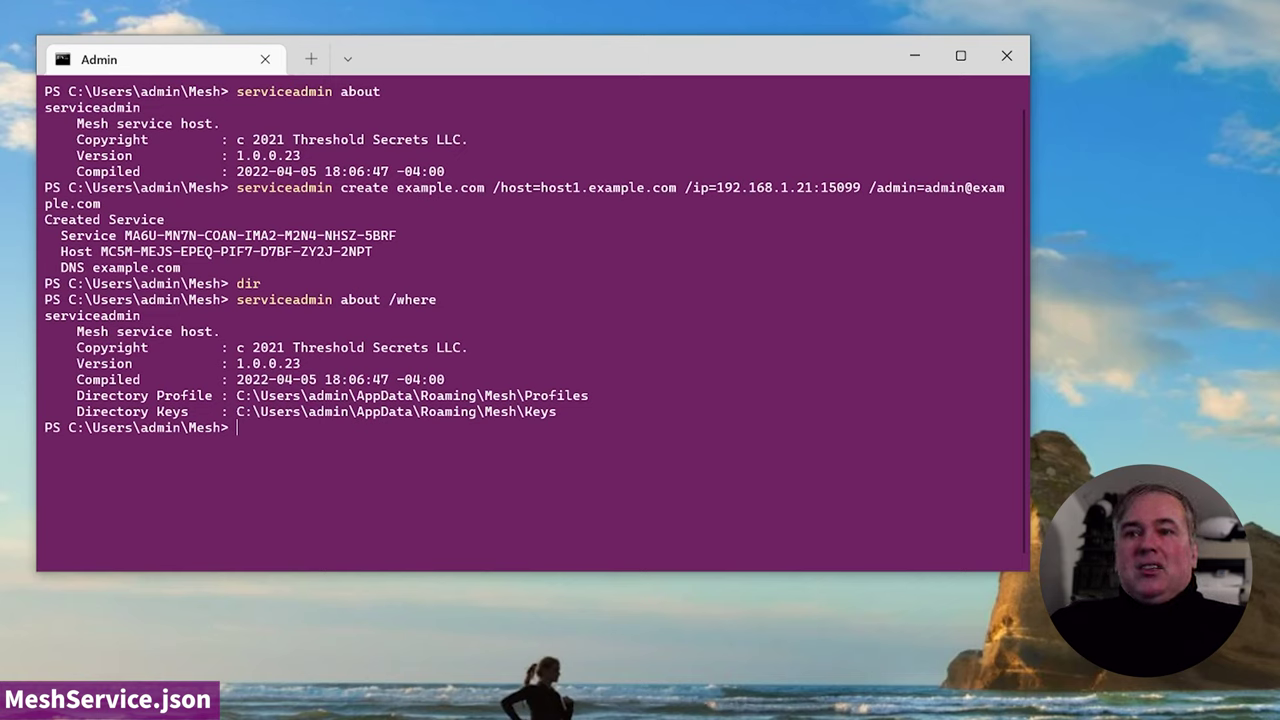
pyautogui.write('dir')
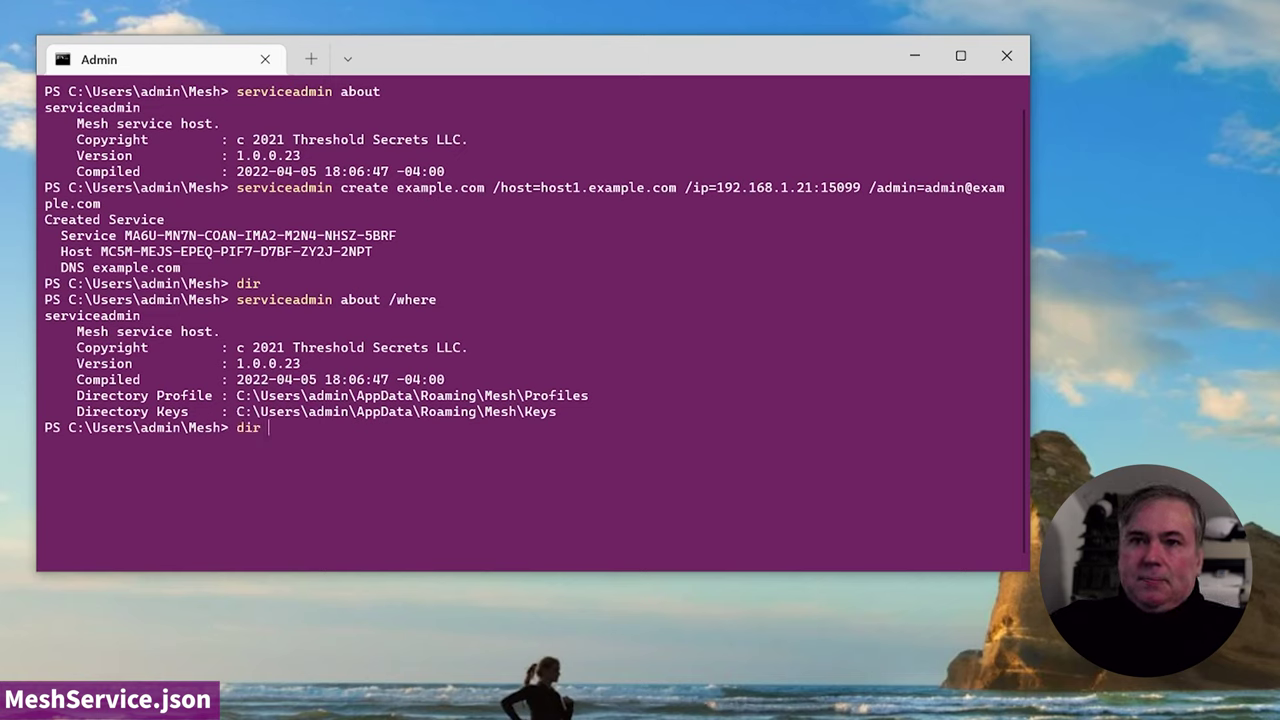
# - List the Profiles folder, which holds Hosts, Service and host.dare
pyautogui.moveTo(236, 395); pyautogui.dragTo(628, 395)
pyautogui.hotkey('ctrl', 'c')
pyautogui.hotkey('ctrl', 'v')
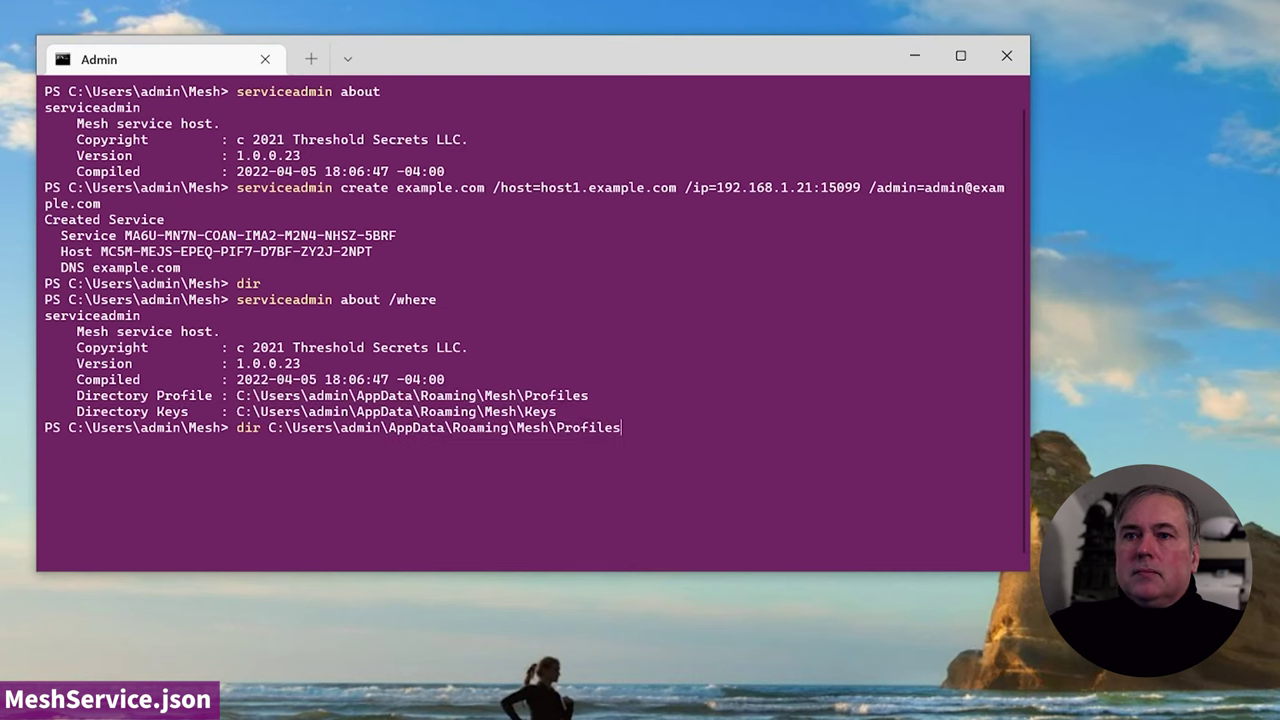
pyautogui.press('Return')
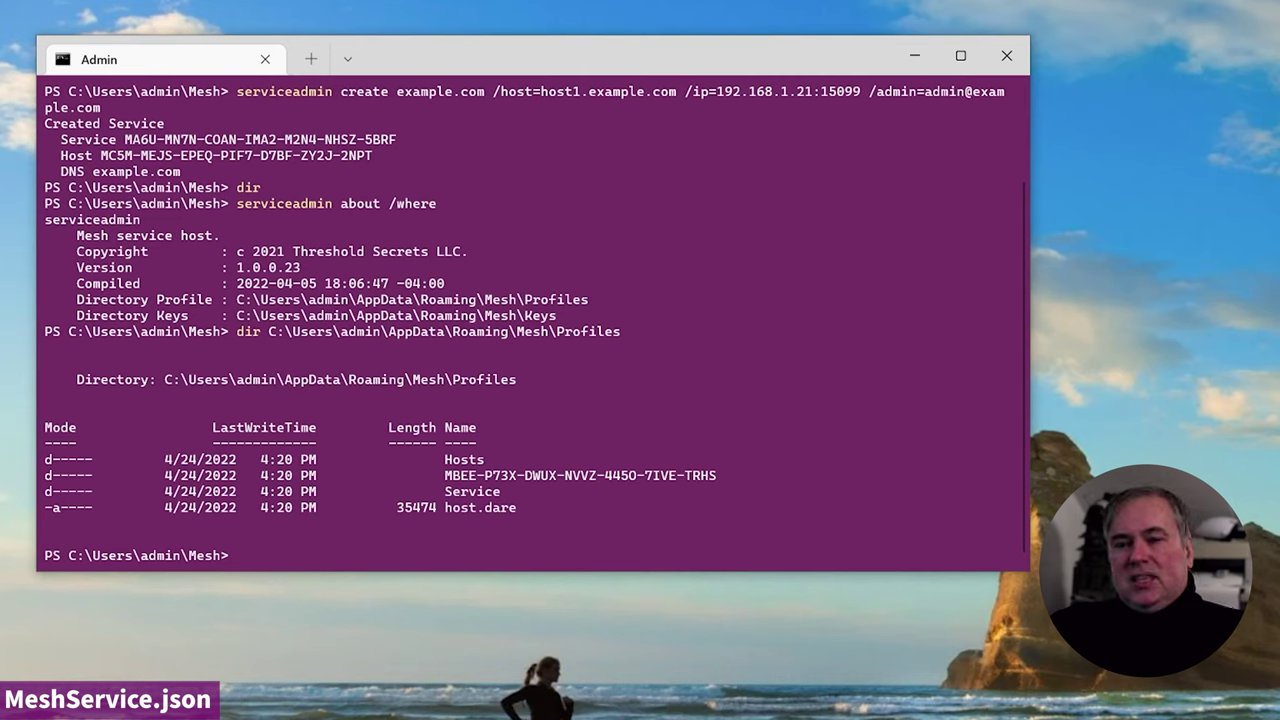
# - List Profiles\Service, showing the single 1196-byte MeshService.json
pyautogui.press('Up')
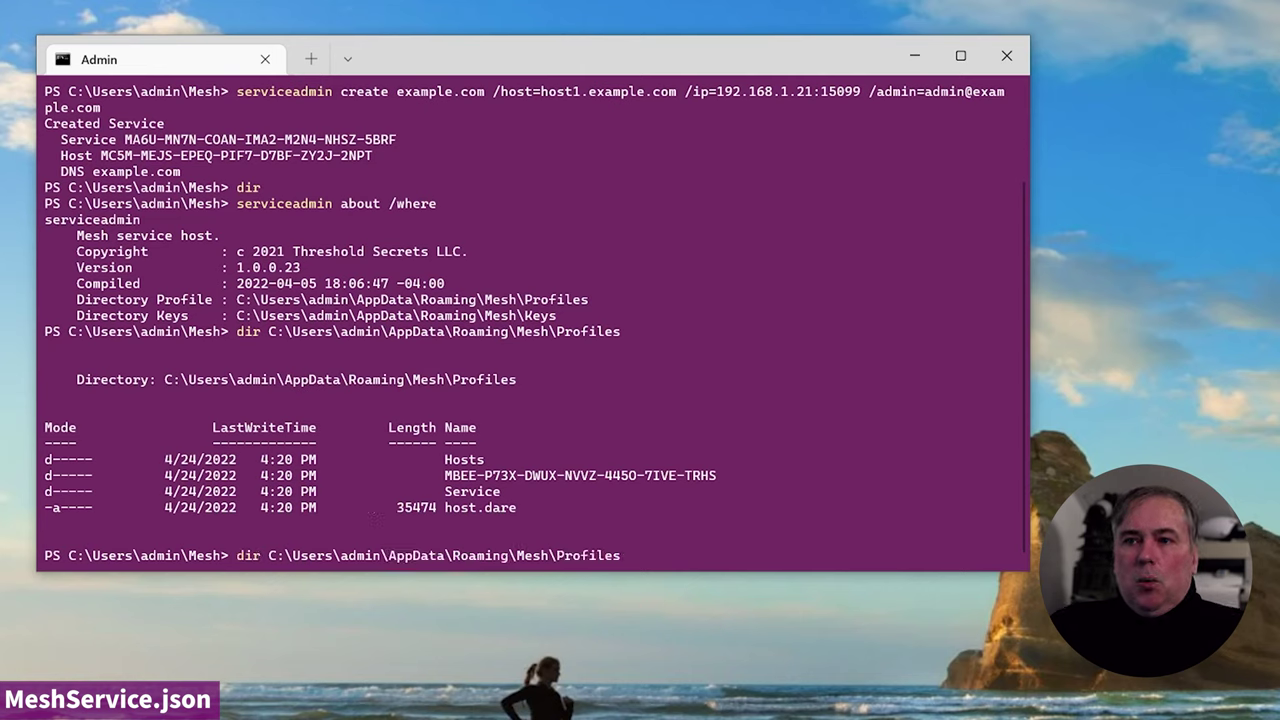
pyautogui.write('\\Service')
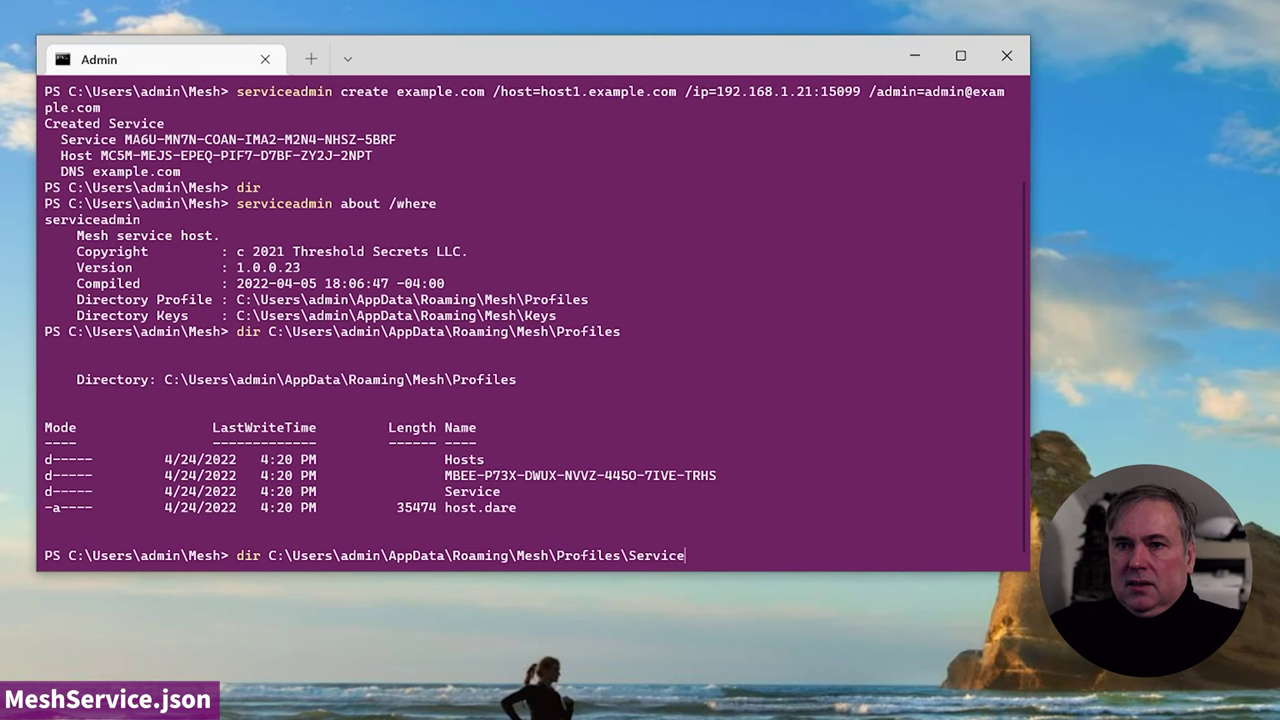
pyautogui.press('Return')
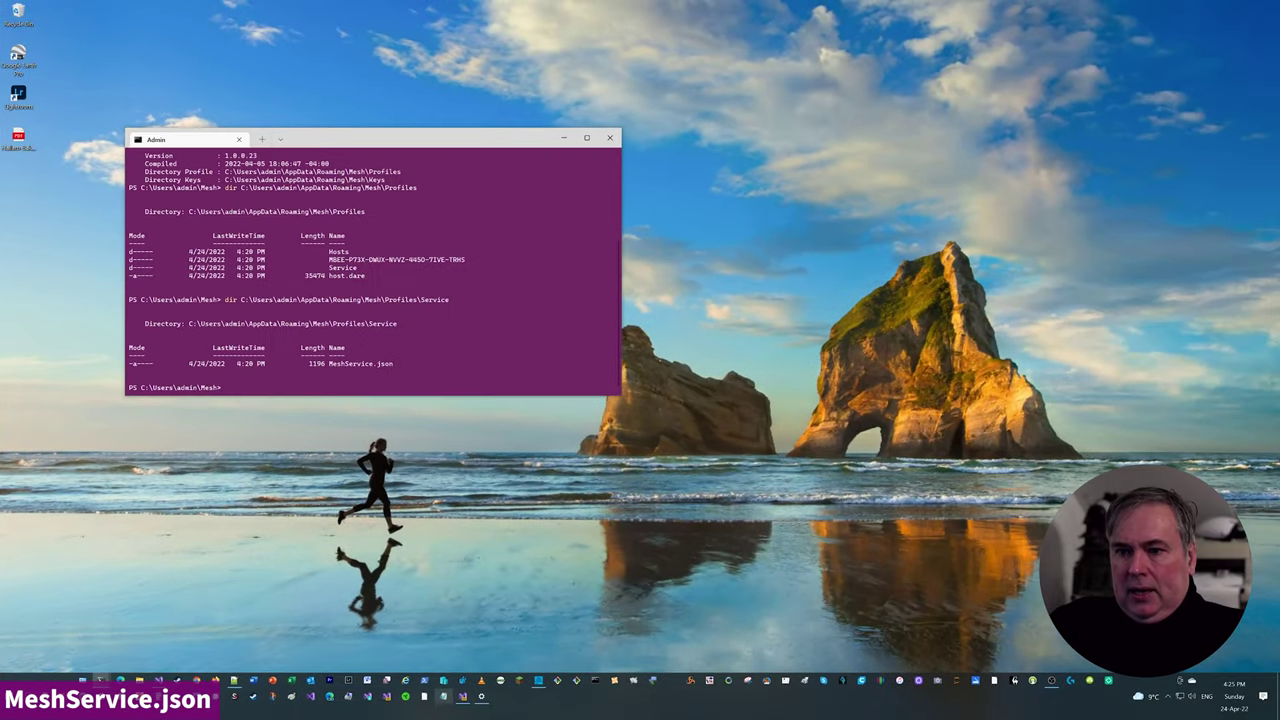
# - Open MeshService.json from Notepad's recent files and move its window right of the terminal
pyautogui.rightClick(443, 696)
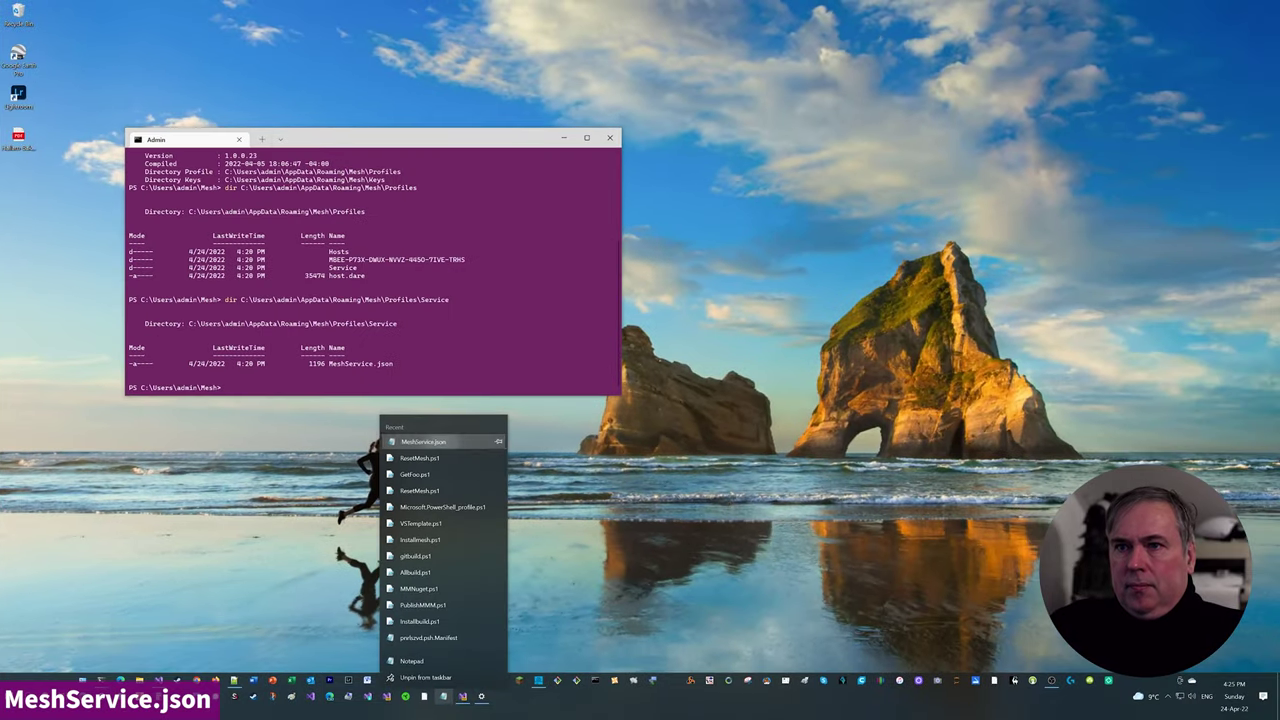
pyautogui.click(422, 441)
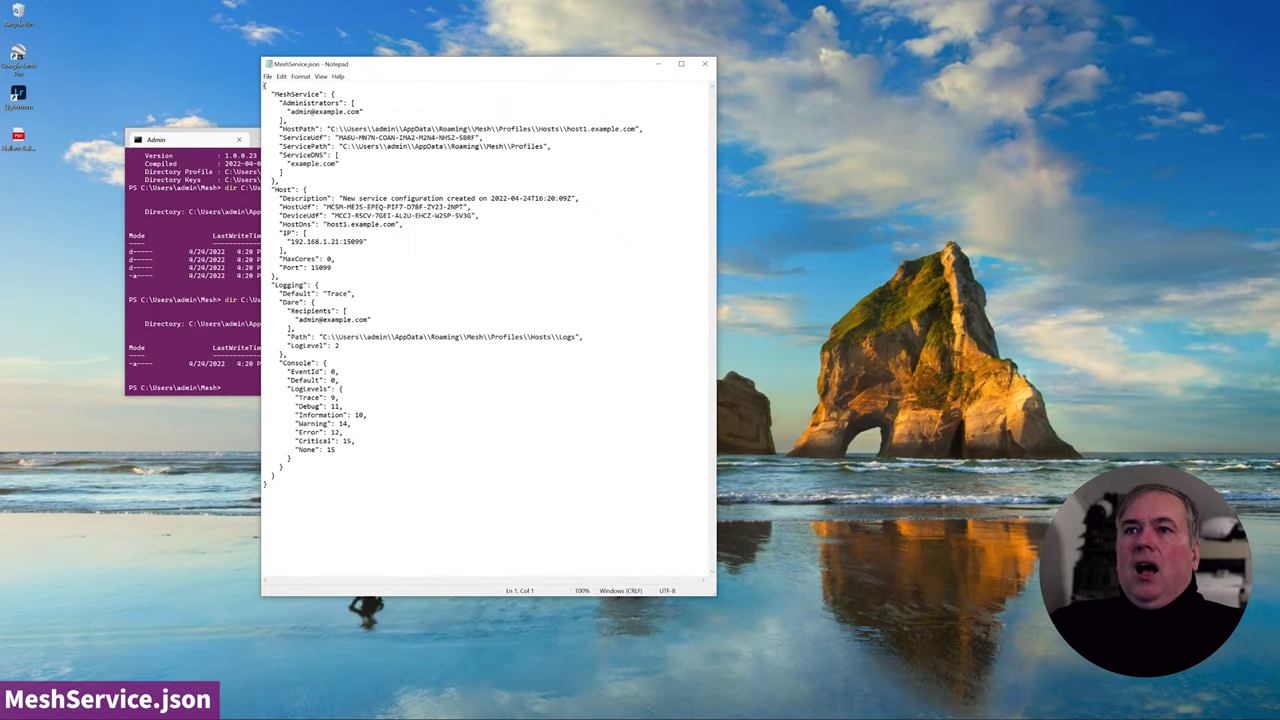
pyautogui.moveTo(440, 72); pyautogui.dragTo(629, 57)
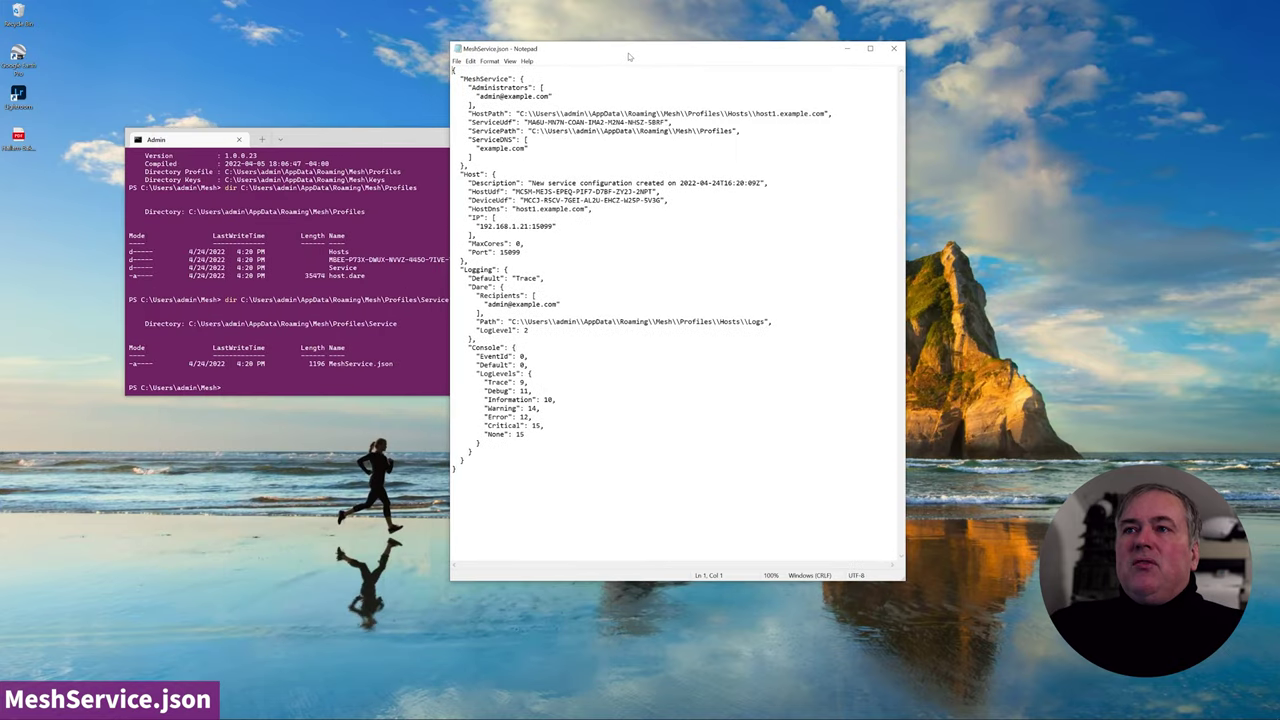
# - Select the MeshService and Host blocks in turn to review them
pyautogui.click(468, 165)
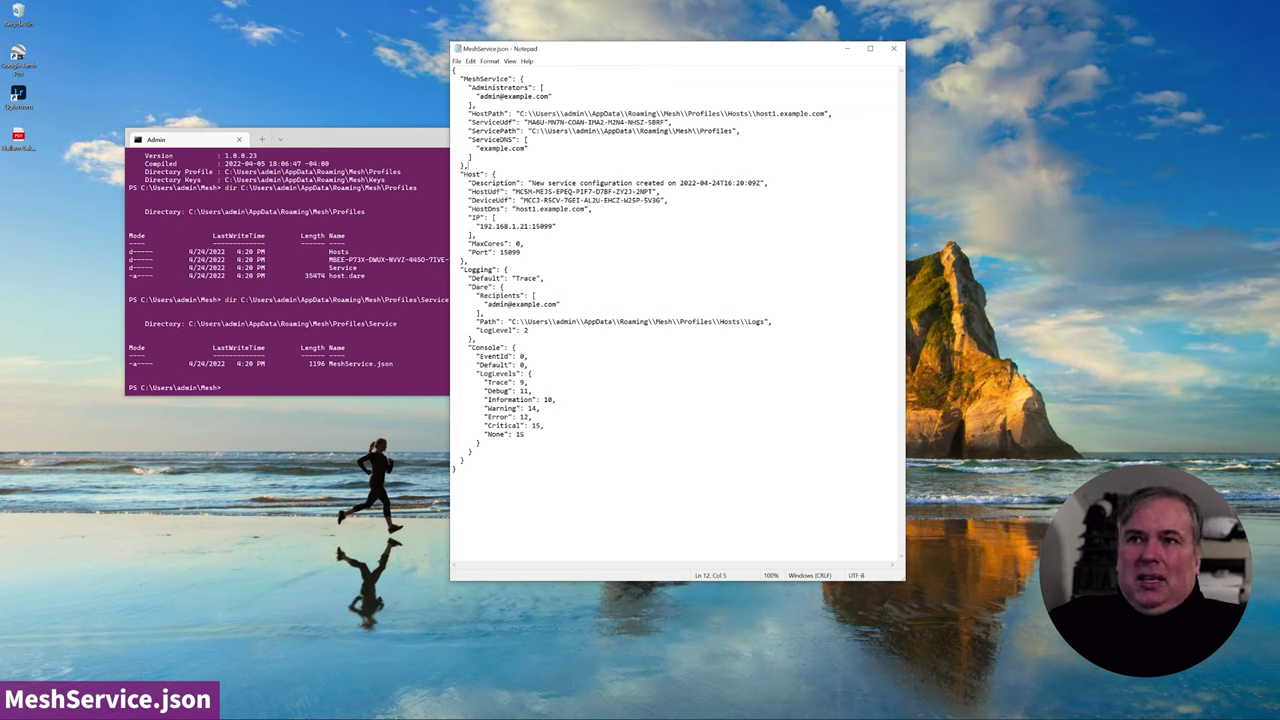
pyautogui.hotkey('shift', 'Up')
pyautogui.hotkey('shift', 'Up')
pyautogui.hotkey('shift', 'Up')
pyautogui.hotkey('shift', 'Up')
pyautogui.hotkey('shift', 'Up')
pyautogui.hotkey('shift', 'Up')
pyautogui.hotkey('shift', 'Up')
pyautogui.hotkey('shift', 'Up')
pyautogui.hotkey('shift', 'Up')
pyautogui.hotkey('shift', 'Up')
pyautogui.hotkey('shift', 'Home')
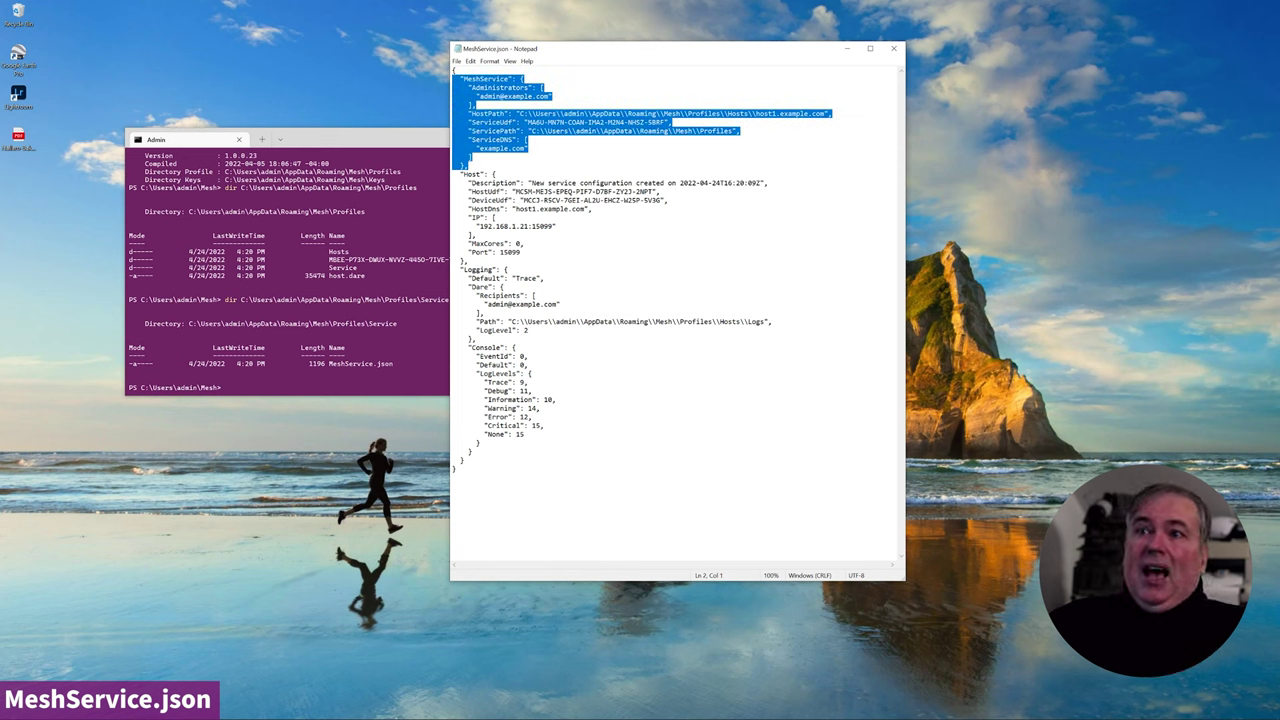
pyautogui.click(459, 269)
pyautogui.hotkey('shift', 'Up')
pyautogui.hotkey('shift', 'Up')
pyautogui.hotkey('shift', 'Up')
pyautogui.hotkey('shift', 'Up')
pyautogui.hotkey('shift', 'Up')
pyautogui.hotkey('shift', 'Up')
pyautogui.hotkey('shift', 'Up')
pyautogui.hotkey('shift', 'Up')
pyautogui.hotkey('shift', 'Up')
pyautogui.hotkey('shift', 'Up')
pyautogui.hotkey('shift', 'Up')
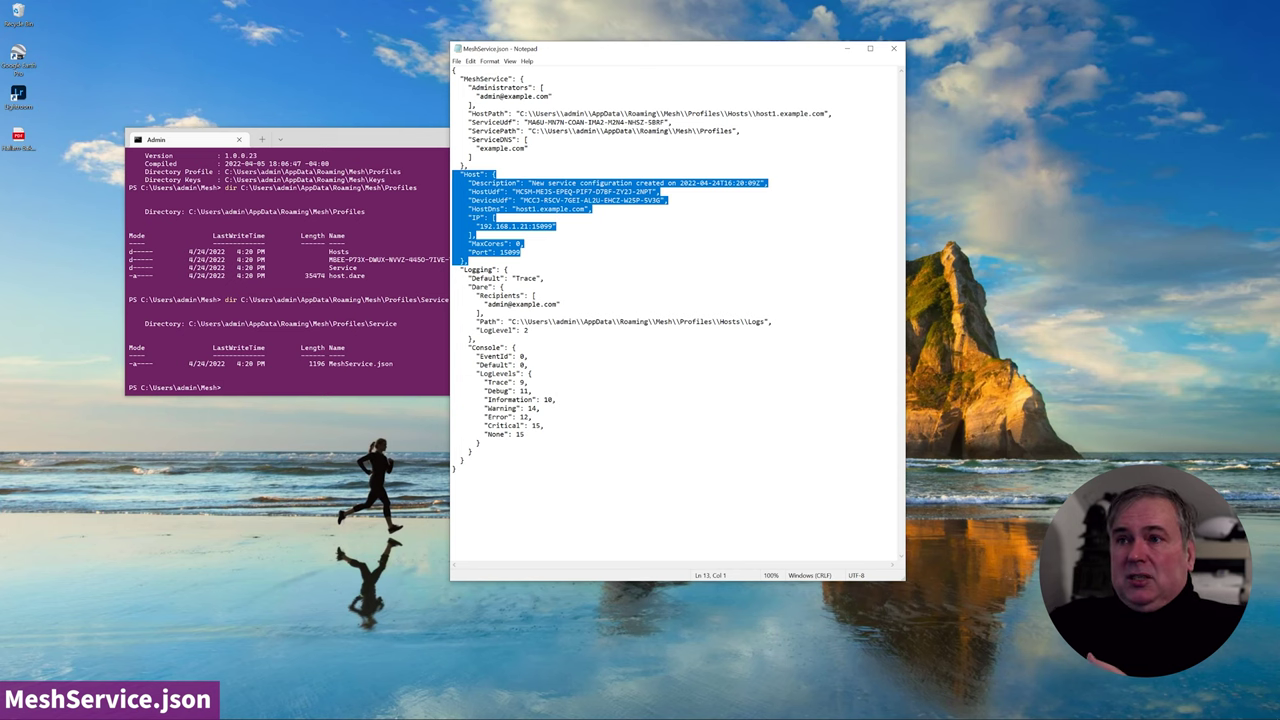
pyautogui.click(476, 235)
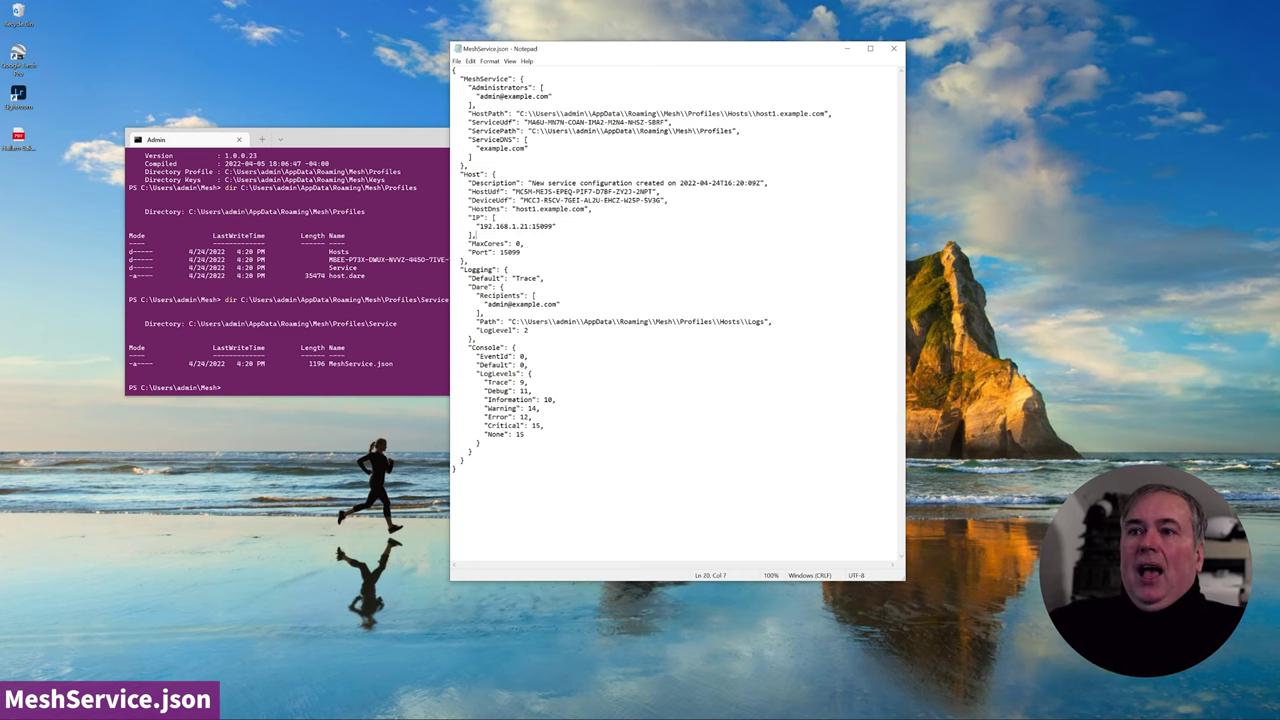
# - Select the Logging, Console and Dare blocks in turn to review them
pyautogui.moveTo(472, 451); pyautogui.dragTo(453, 270)
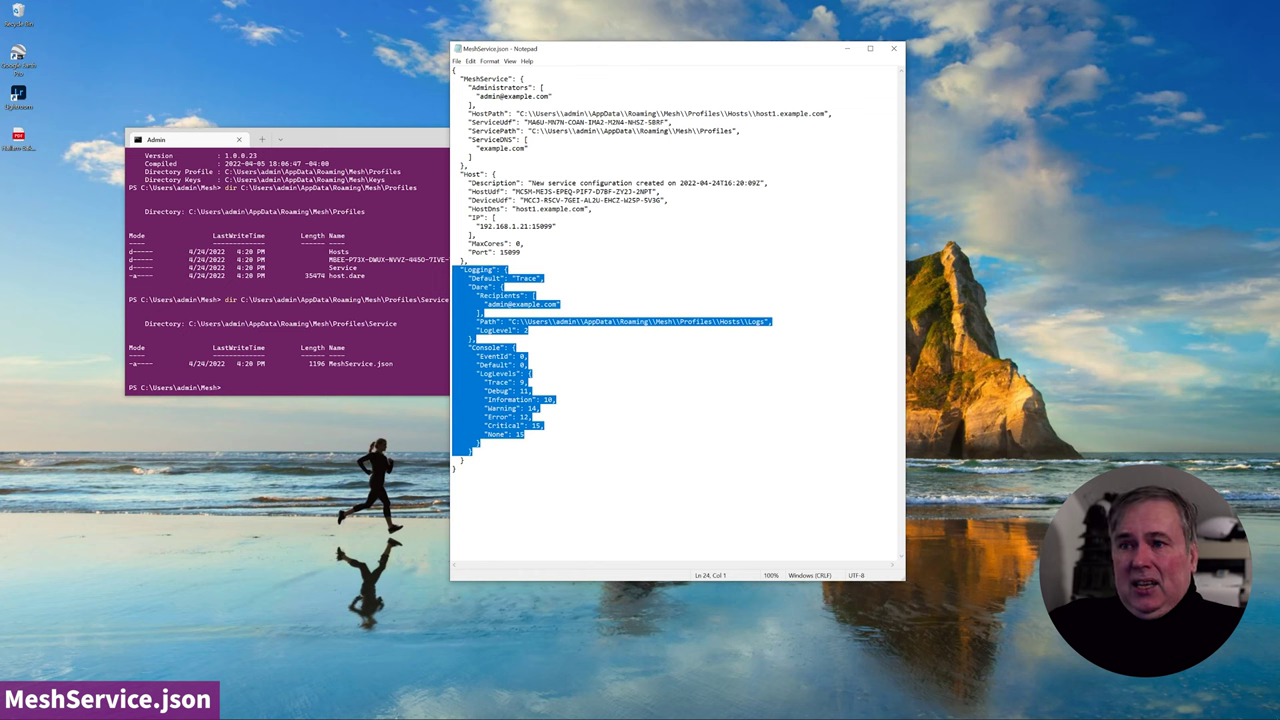
pyautogui.click(529, 382)
pyautogui.moveTo(481, 443); pyautogui.dragTo(454, 347)
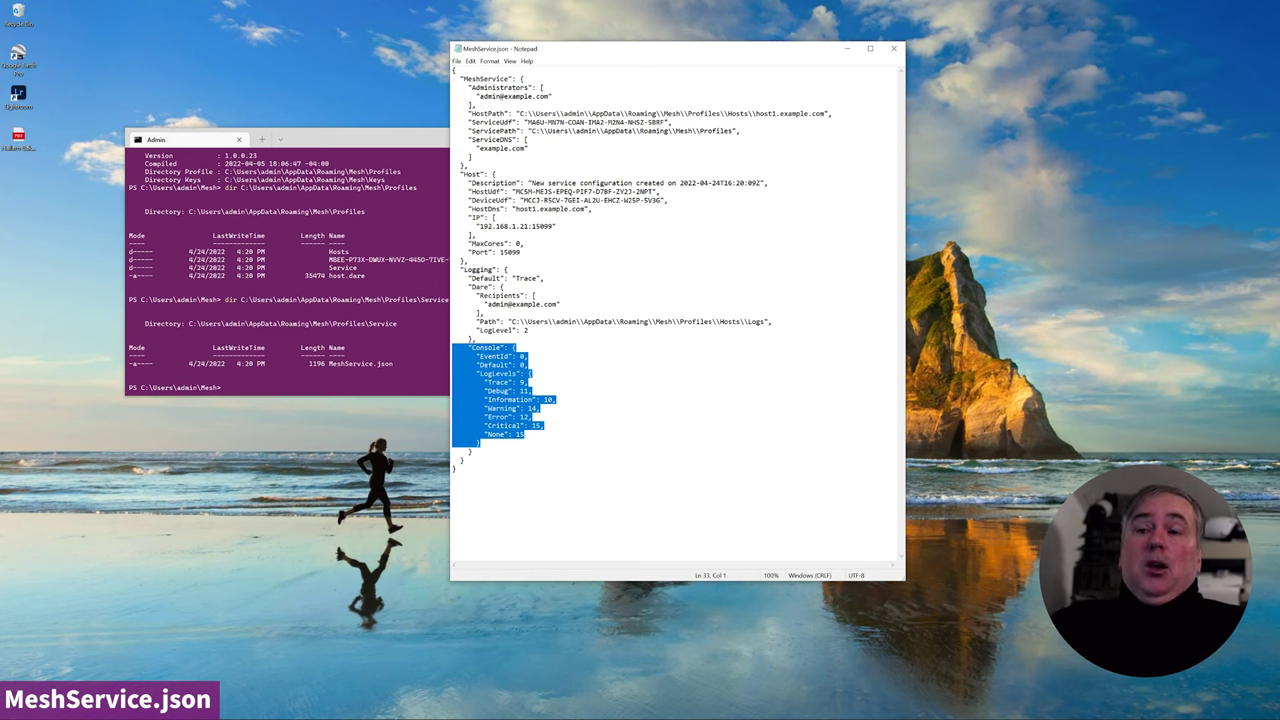
pyautogui.click(529, 356)
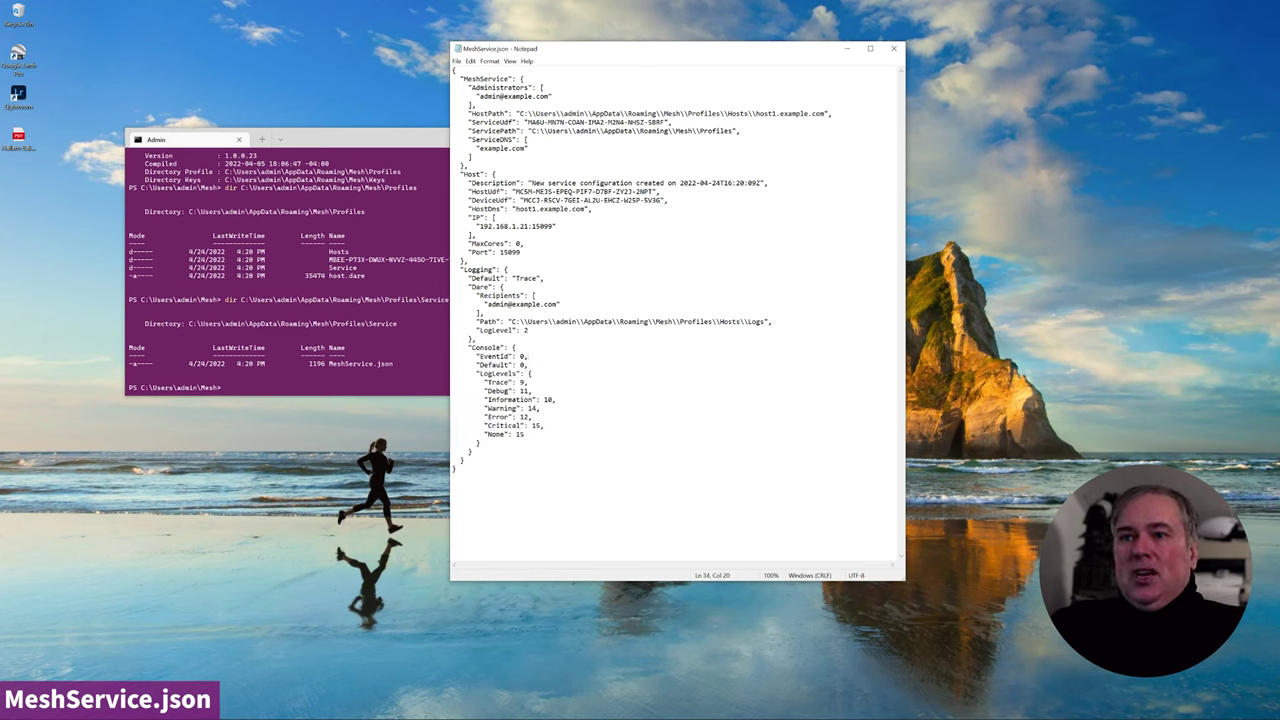
pyautogui.hotkey('shift', 'Up')
pyautogui.hotkey('shift', 'Up')
pyautogui.hotkey('shift', 'Up')
pyautogui.hotkey('shift', 'Up')
pyautogui.hotkey('shift', 'Up')
pyautogui.hotkey('shift', 'Up')
pyautogui.hotkey('shift', 'Home')
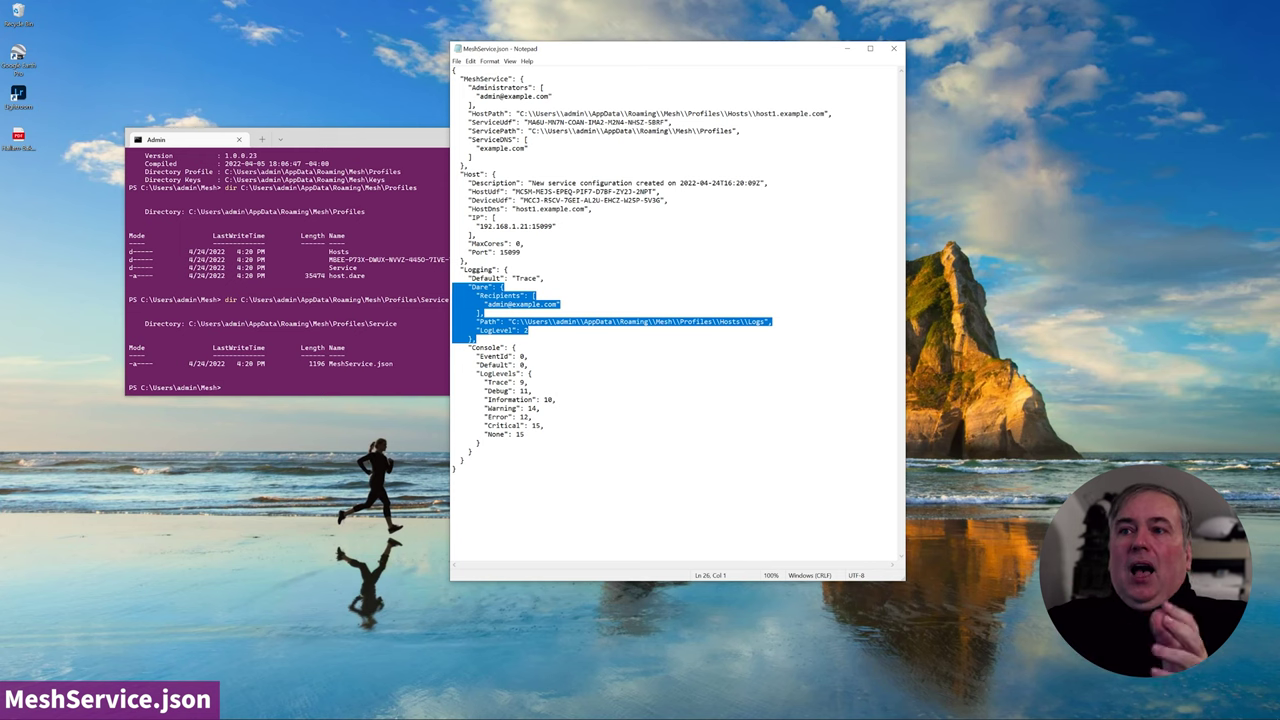
# - Delete the whole Dare logging block, save MeshService.json, and close Notepad
pyautogui.click(504, 287)
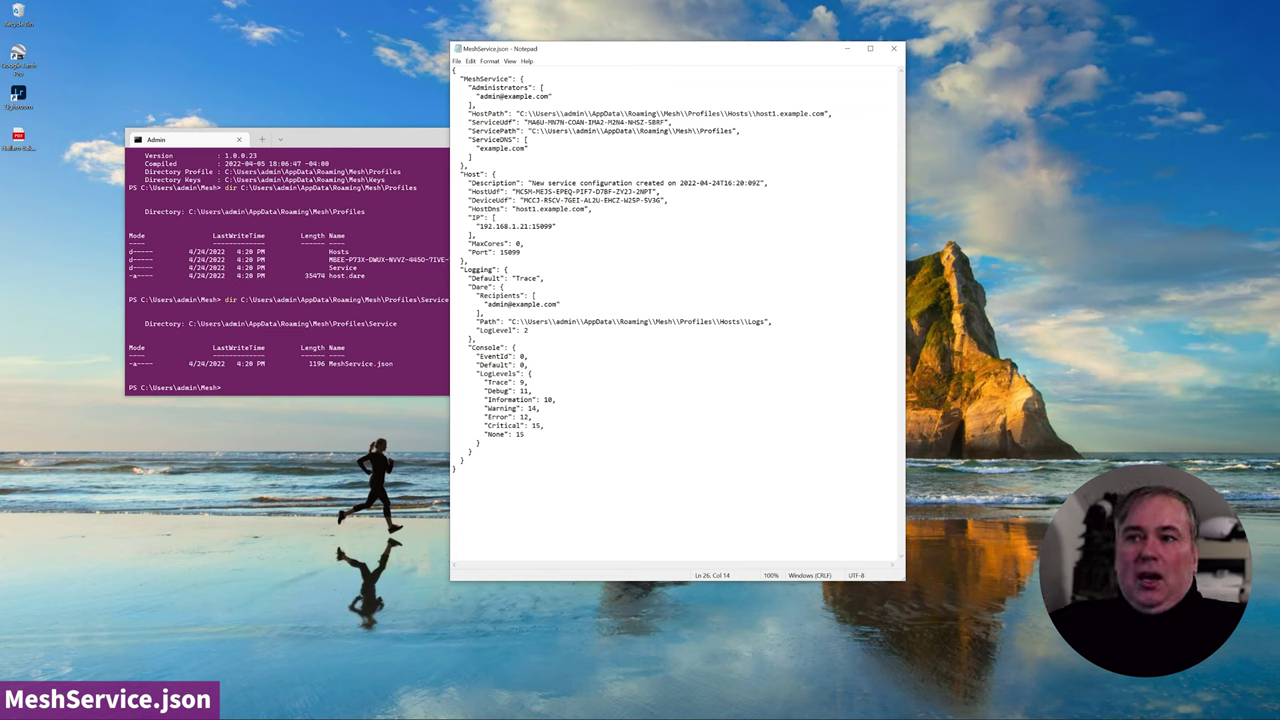
pyautogui.moveTo(486, 304); pyautogui.dragTo(558, 304)
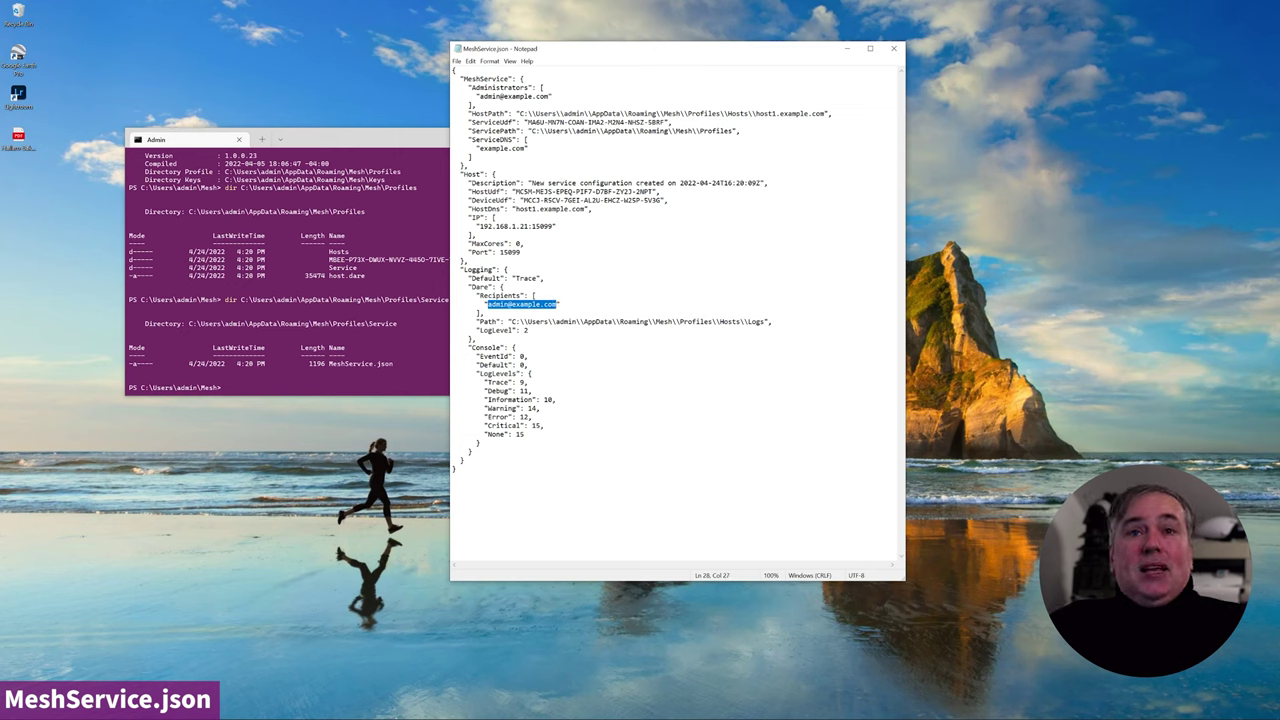
pyautogui.press('Up')
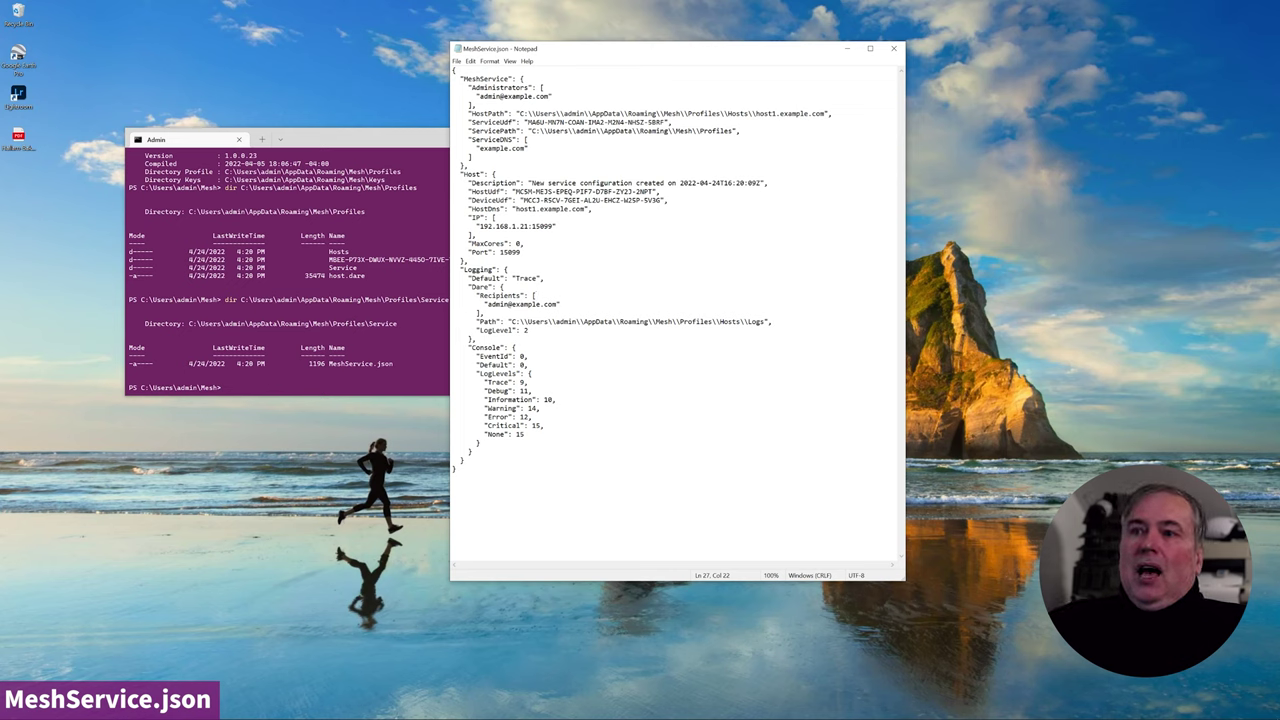
pyautogui.hotkey('shift', 'Up')
pyautogui.hotkey('shift', 'Up')
pyautogui.hotkey('shift', 'Up')
pyautogui.hotkey('shift', 'Up')
pyautogui.hotkey('shift', 'Up')
pyautogui.hotkey('shift', 'Up')
pyautogui.hotkey('shift', 'Home')
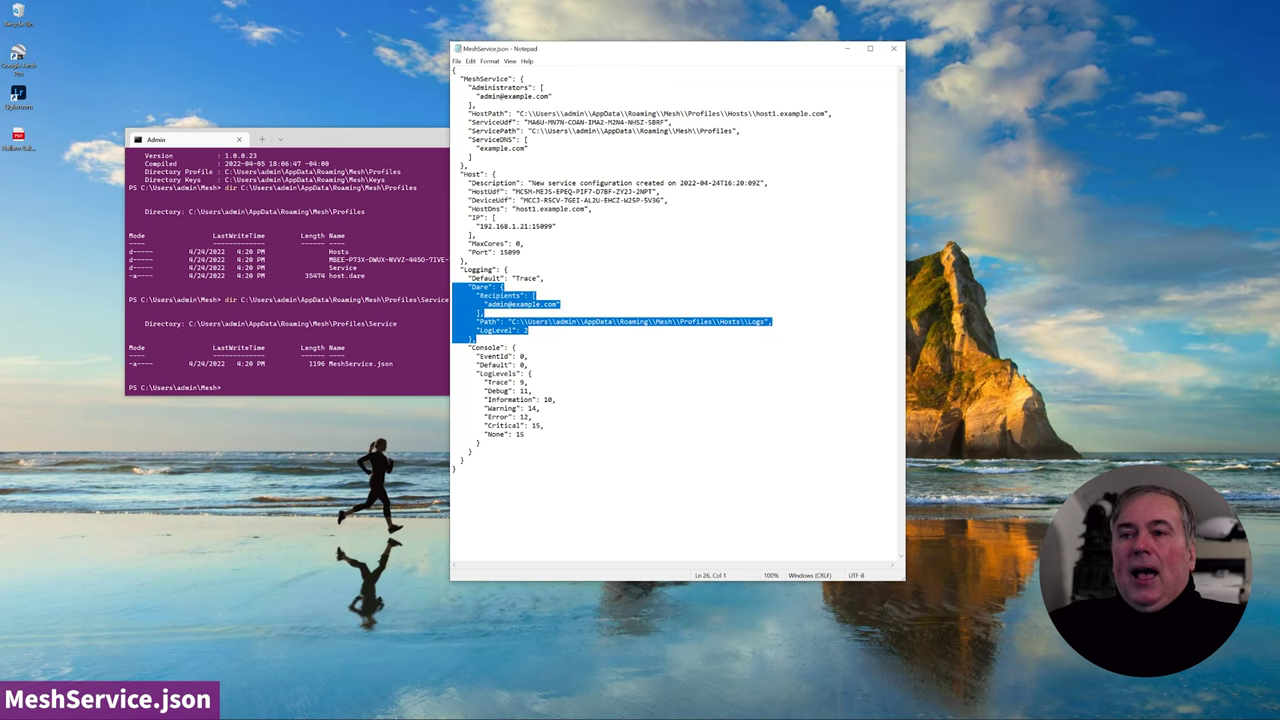
pyautogui.press('Delete')
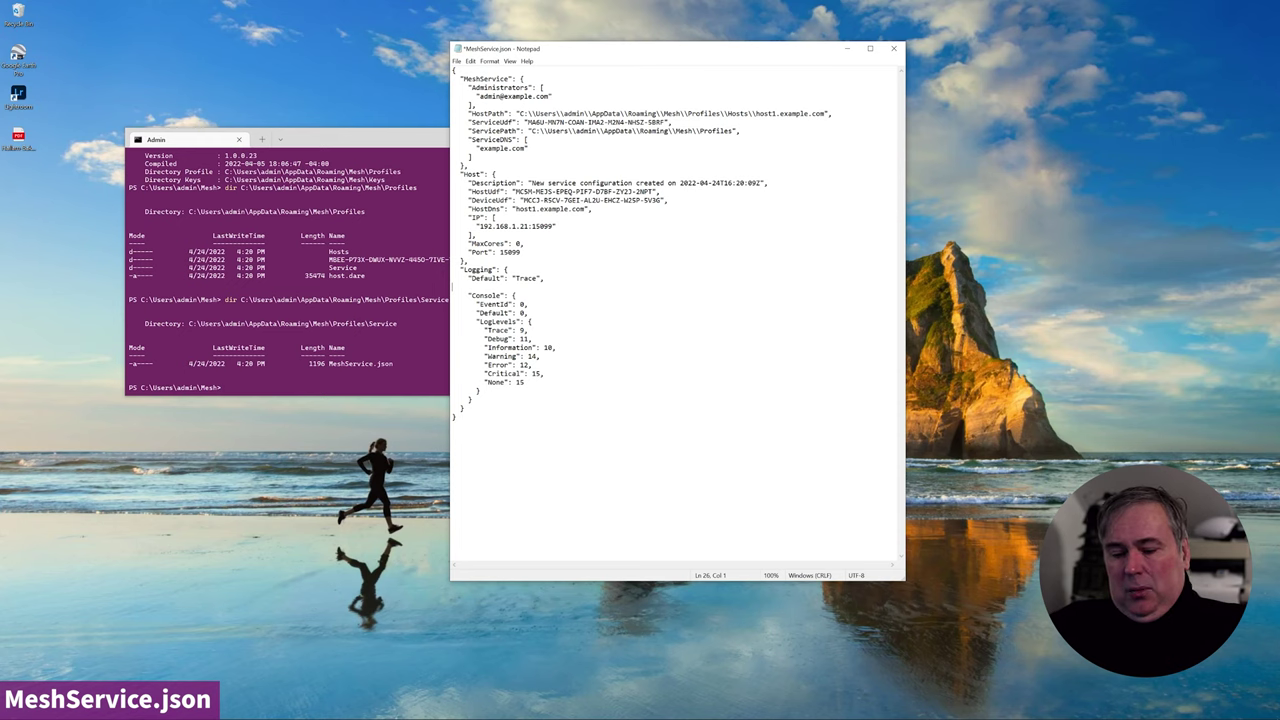
pyautogui.hotkey('ctrl', 's')
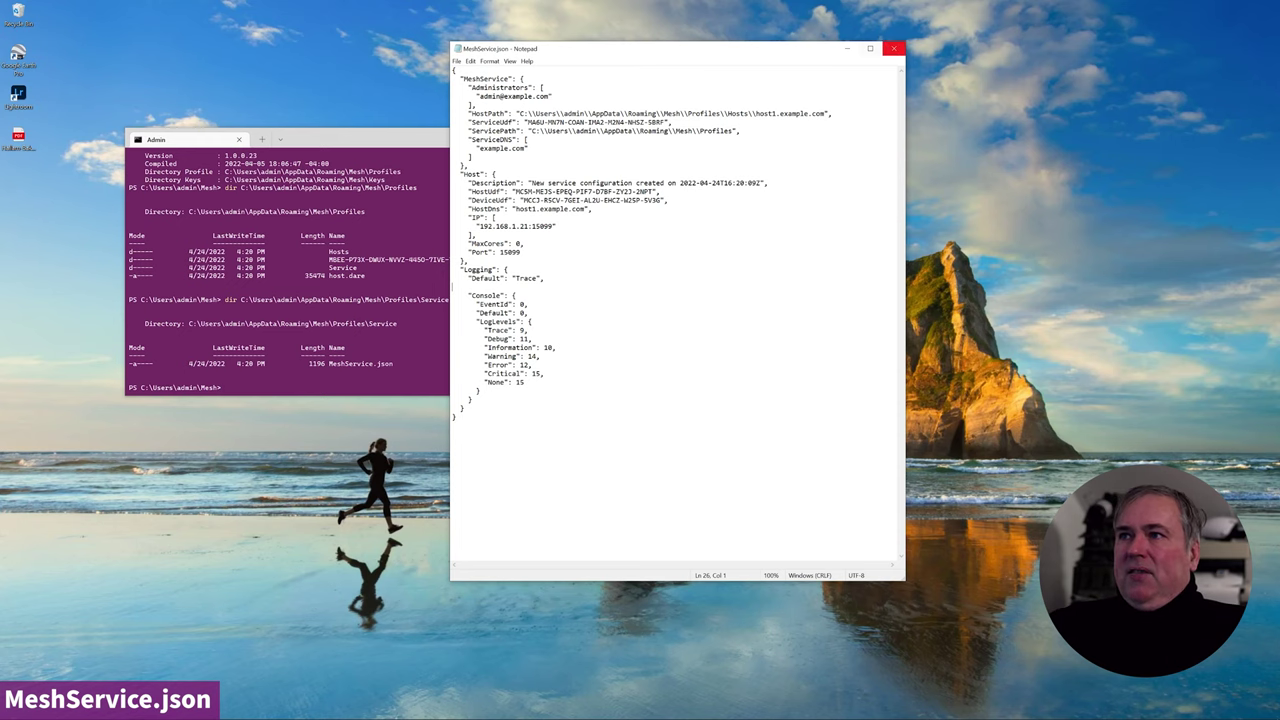
pyautogui.click(894, 48)
# - Move the terminal window up-left and enter 'serviceadmin netsh netsh.bat' at the Mesh prompt
pyautogui.moveTo(540, 137); pyautogui.dragTo(490, 51)
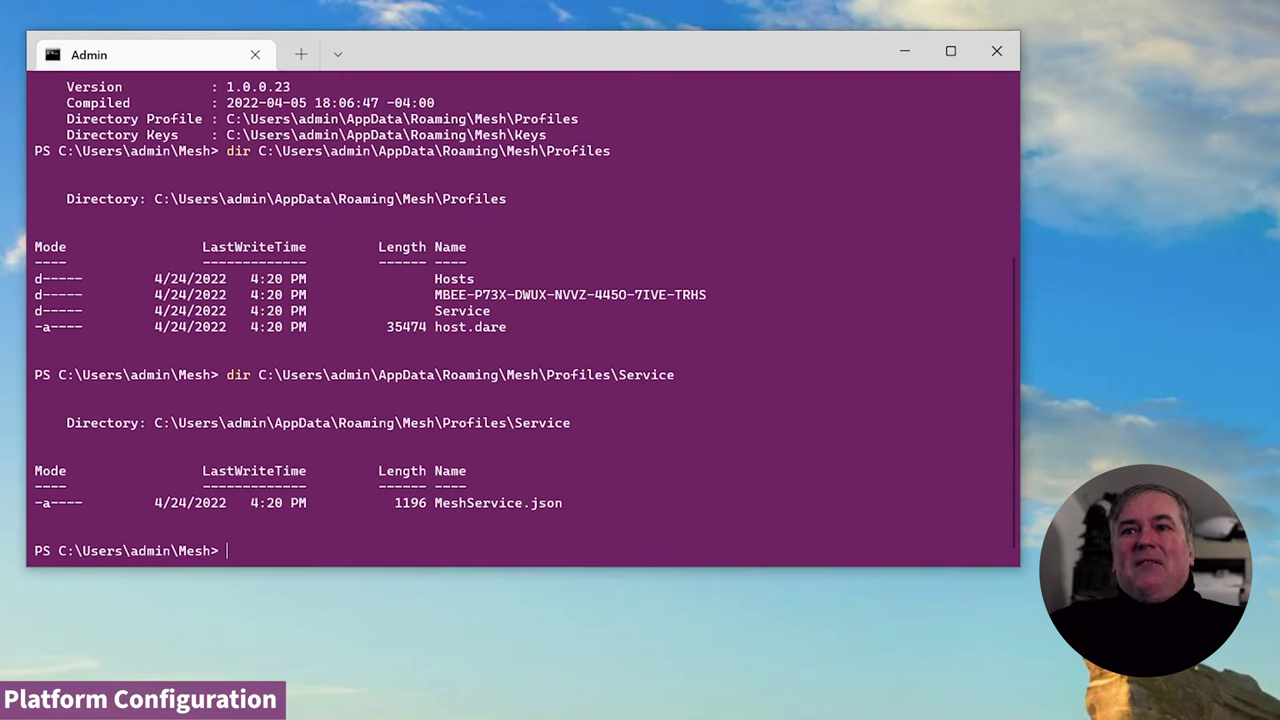
pyautogui.write('serviceadmin netsh netsh.bat')
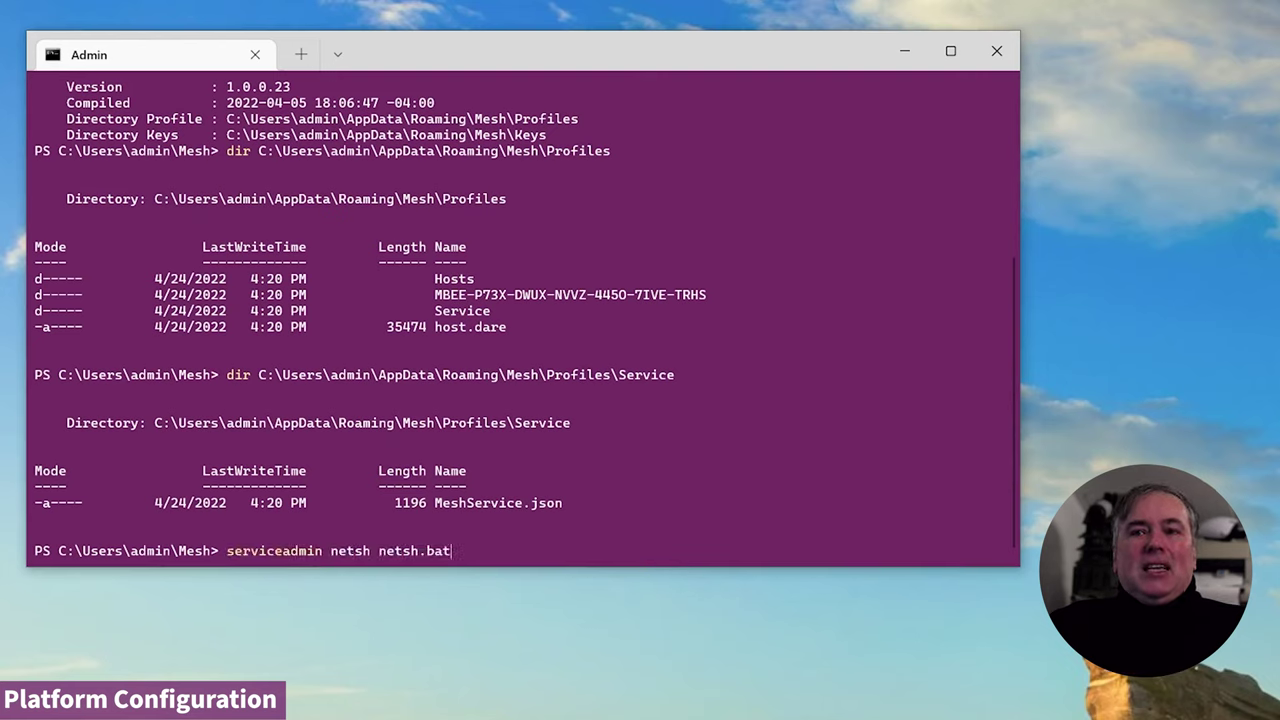
# - Generate netsh.bat, copy the command text, and print the file with 'cat netsh.bat'
pyautogui.press('Return')
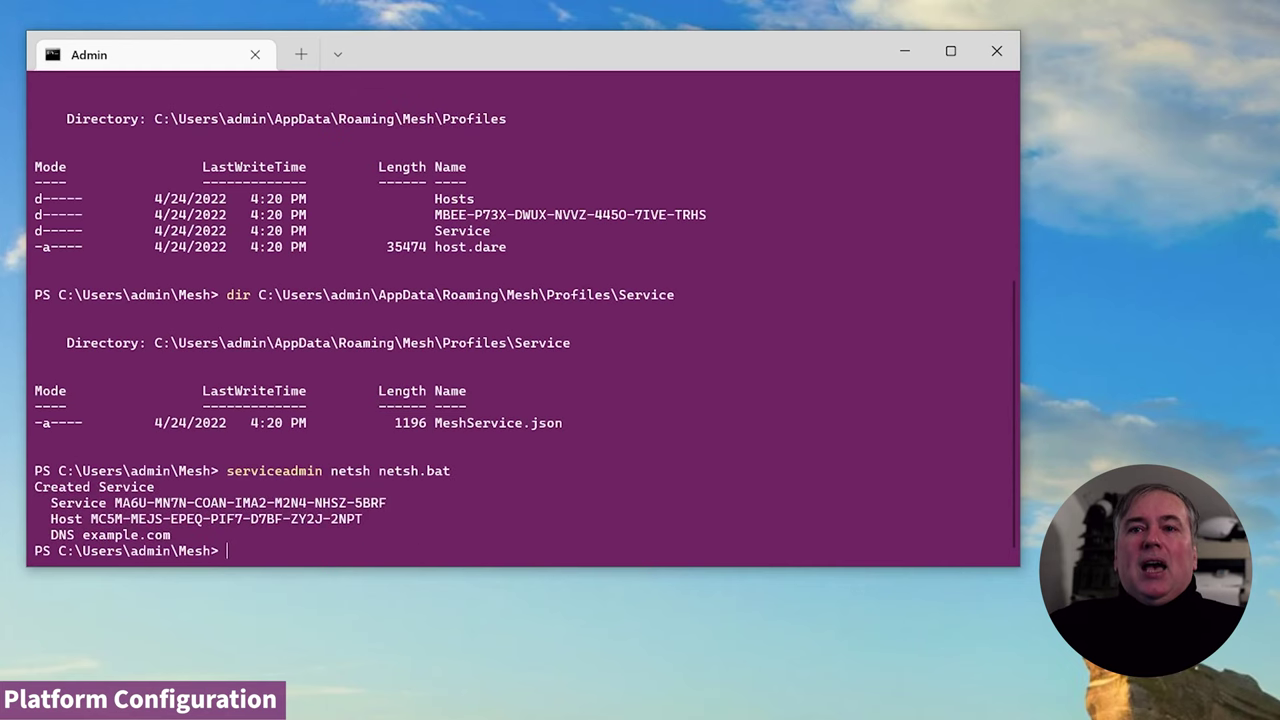
pyautogui.moveTo(226, 470); pyautogui.dragTo(378, 470)
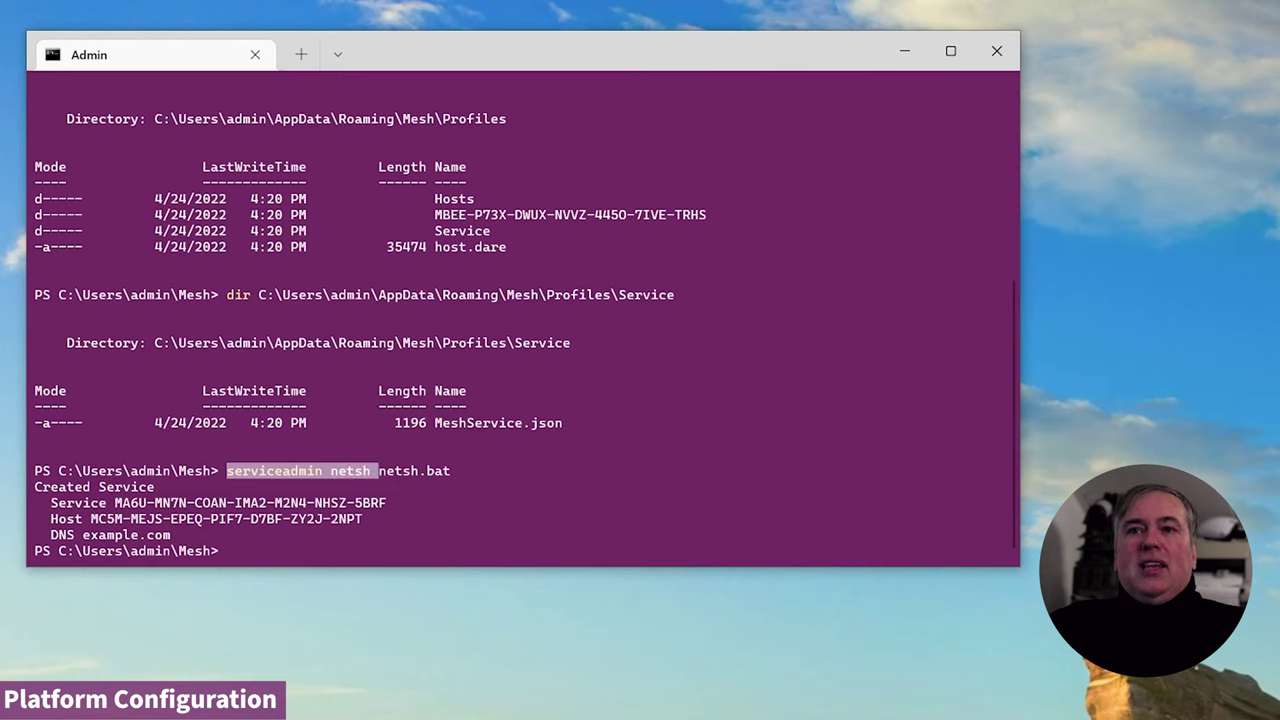
pyautogui.hotkey('ctrl', 'c')
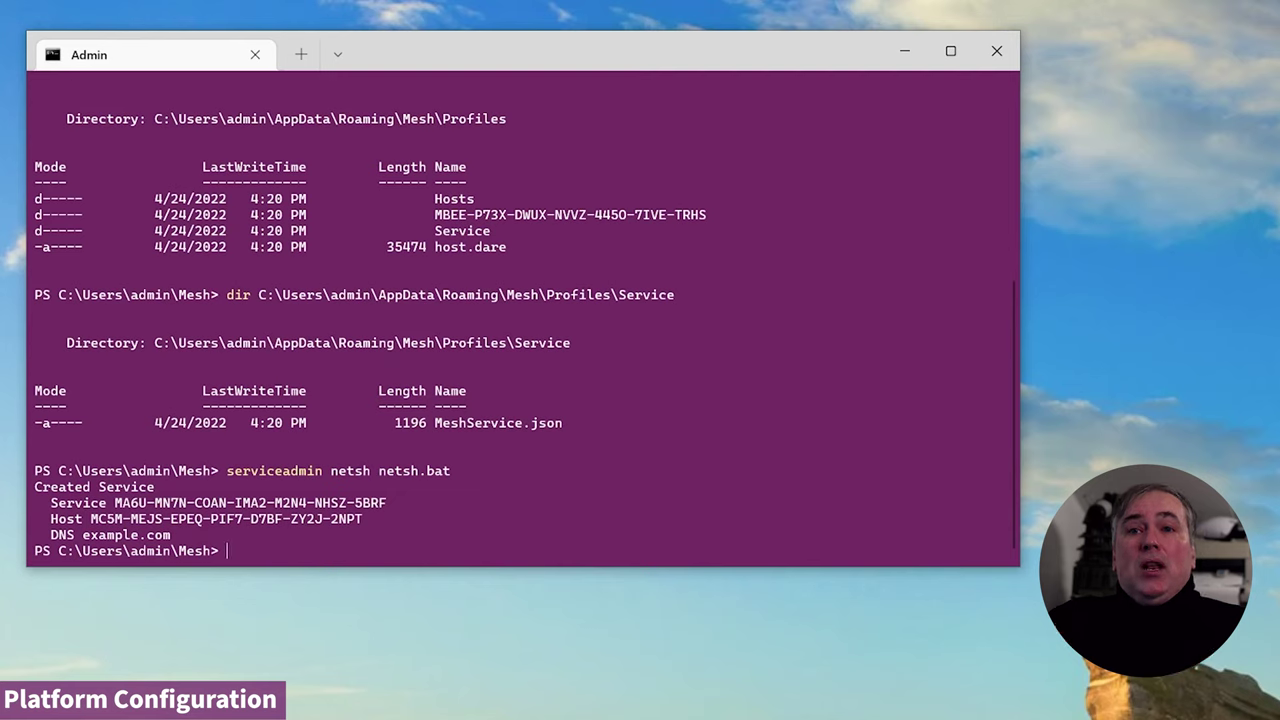
pyautogui.write('ca')
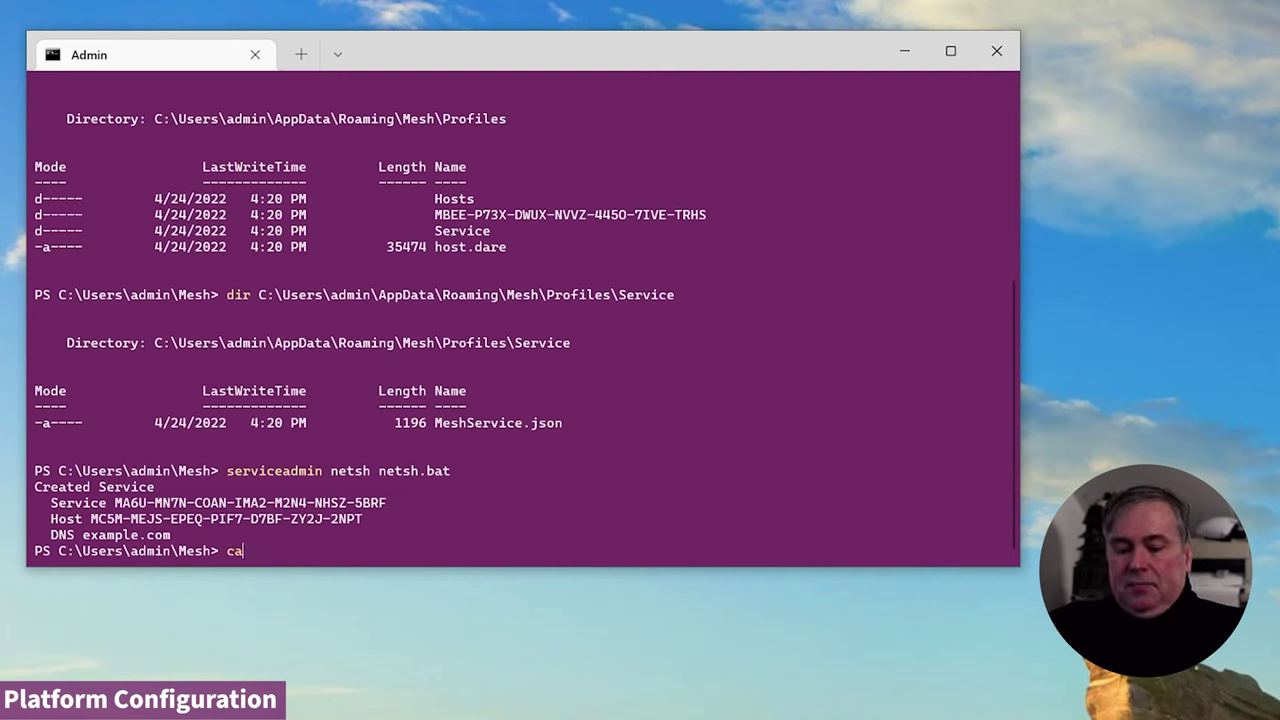
pyautogui.write('t ne')
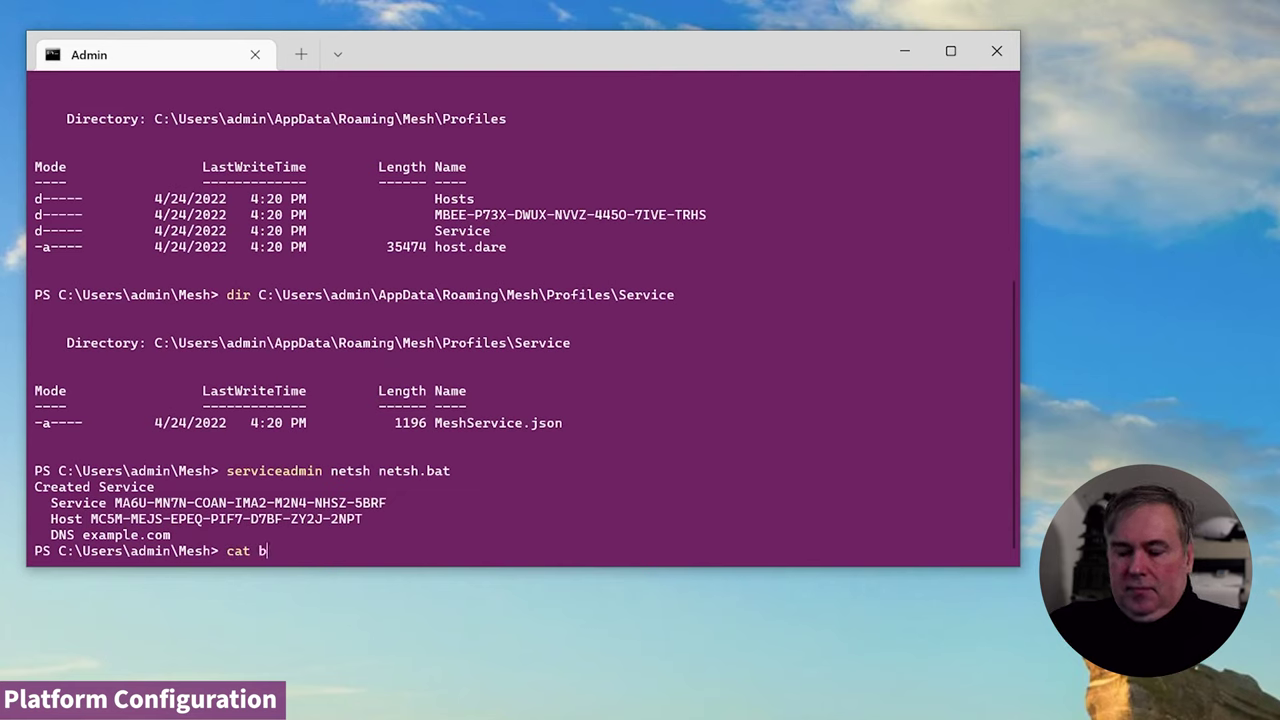
pyautogui.write('t')
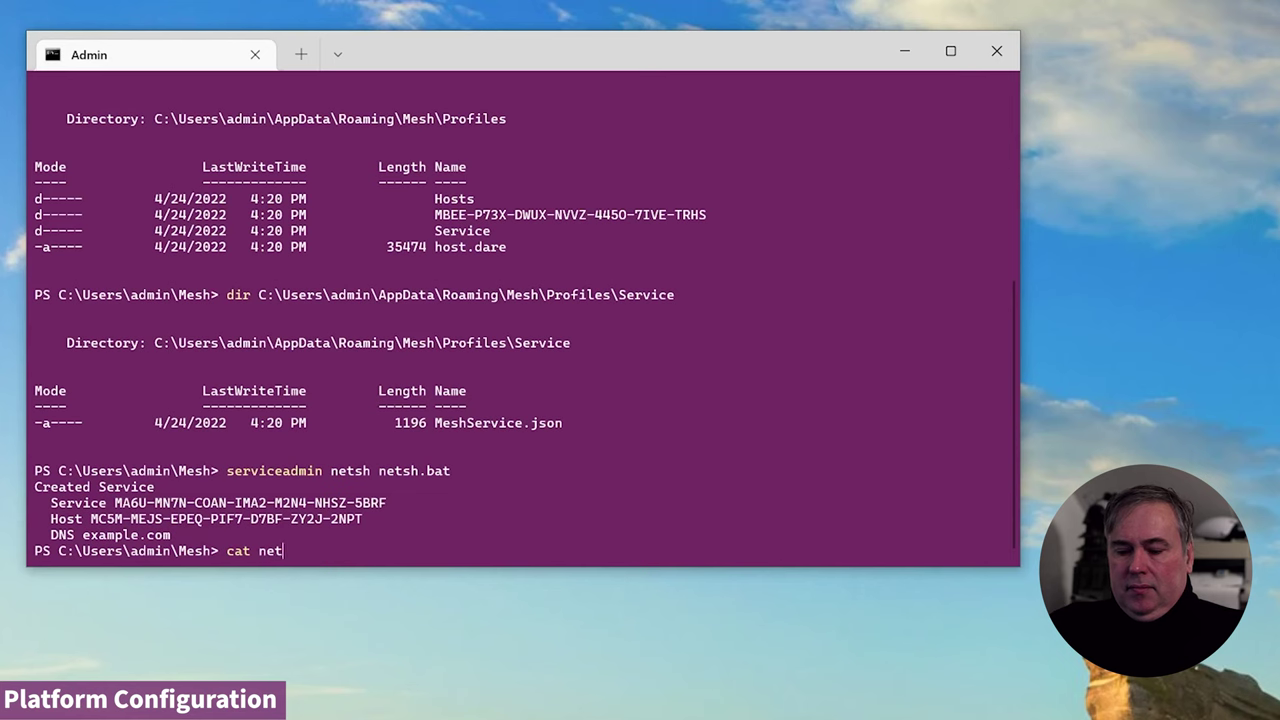
pyautogui.write('sh.bat')
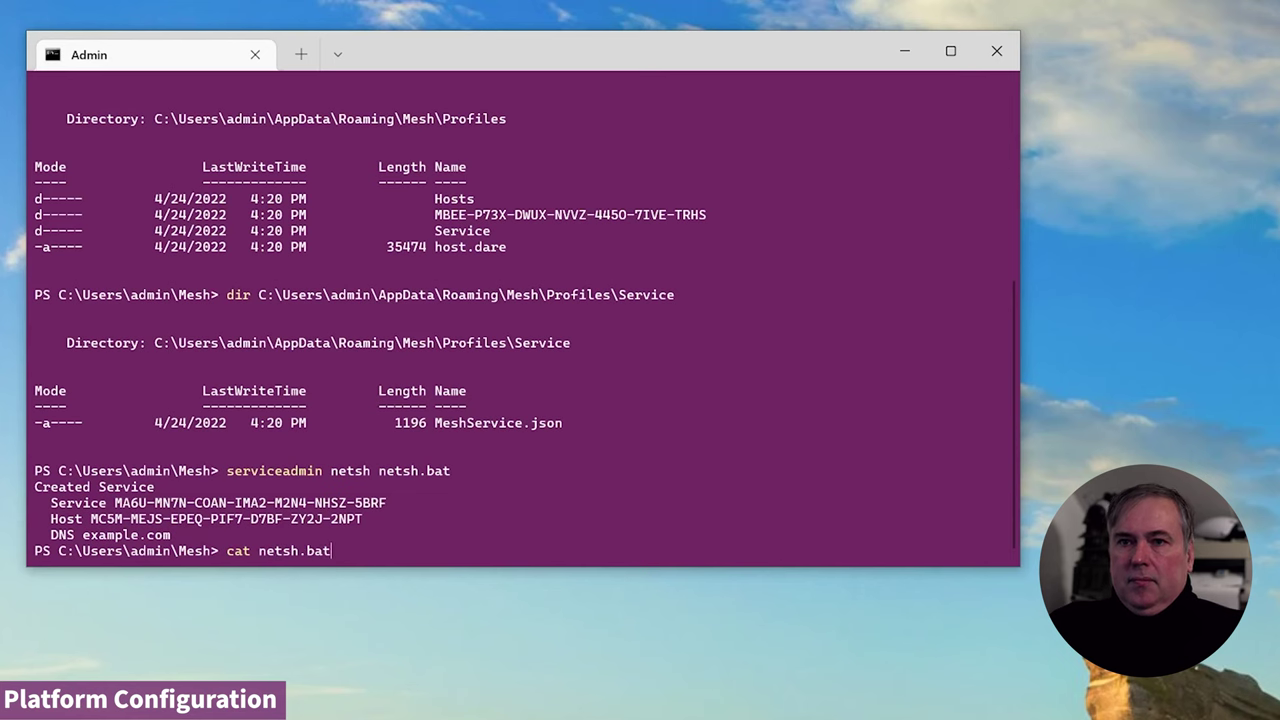
pyautogui.press('Return')
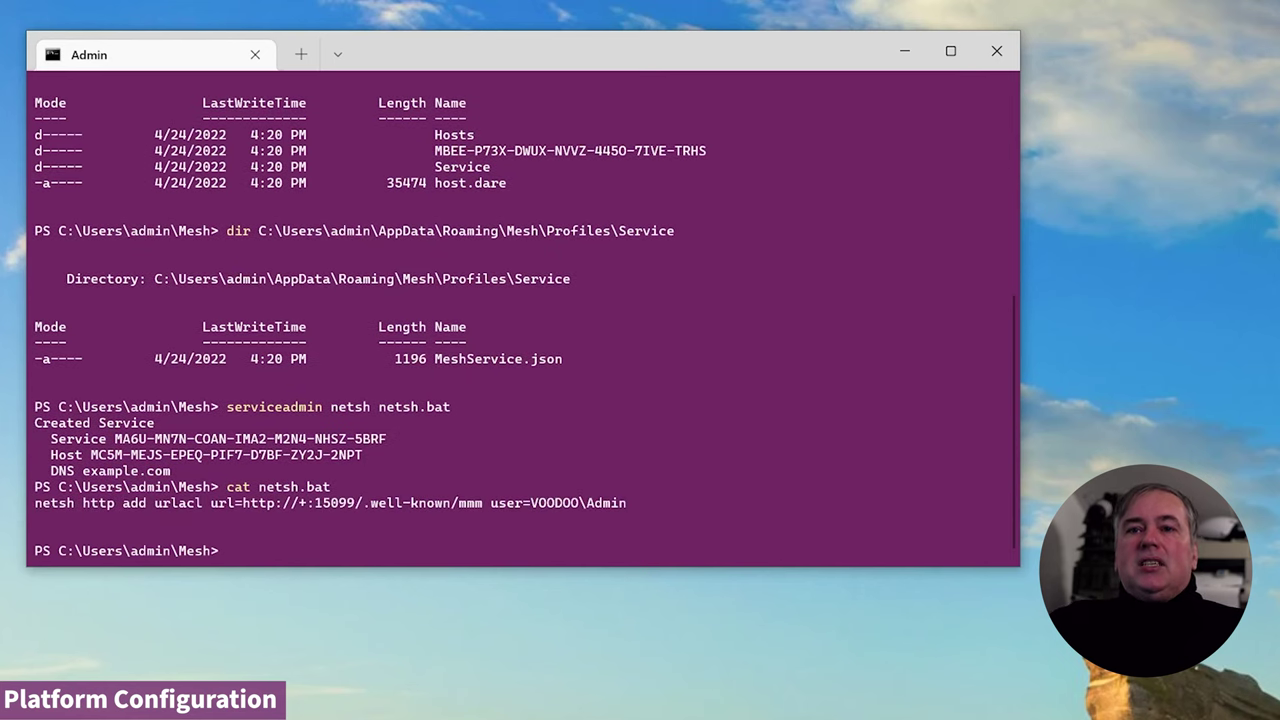
pyautogui.moveTo(43, 503); pyautogui.dragTo(203, 503)
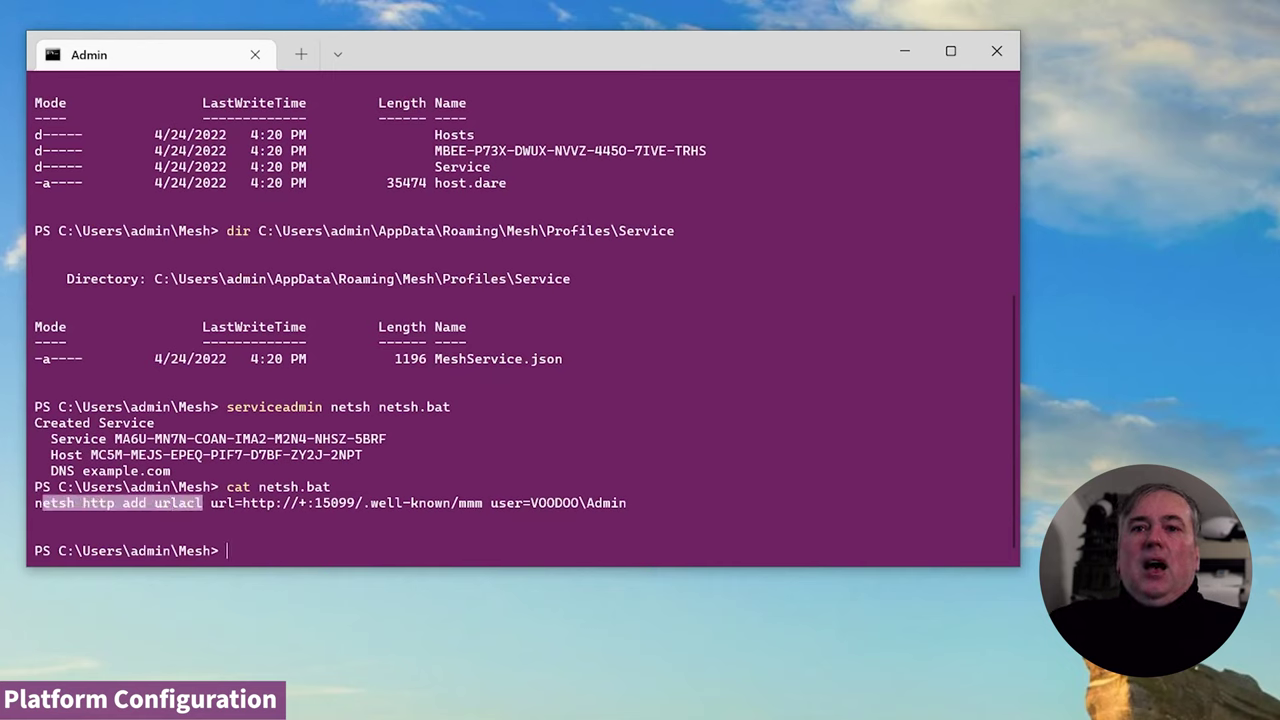
pyautogui.click(205, 503)
pyautogui.moveTo(211, 503); pyautogui.dragTo(283, 503)
pyautogui.click(490, 503)
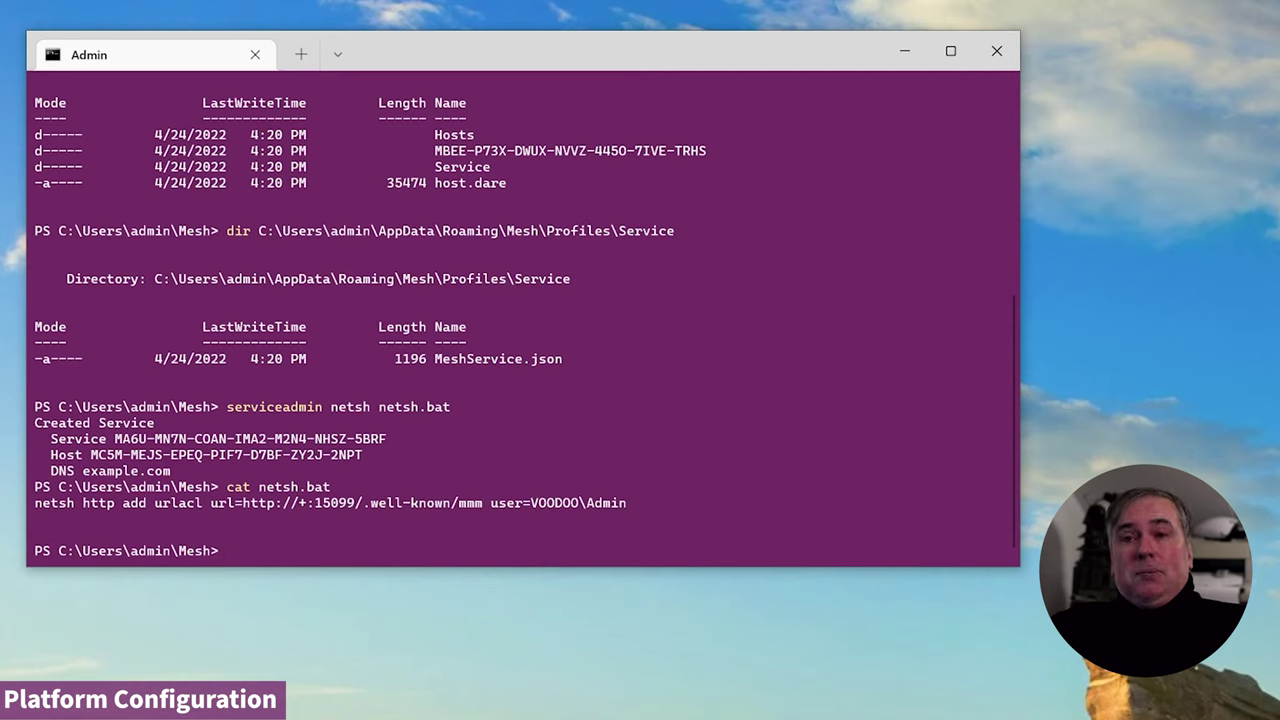
pyautogui.moveTo(211, 503); pyautogui.dragTo(458, 503)
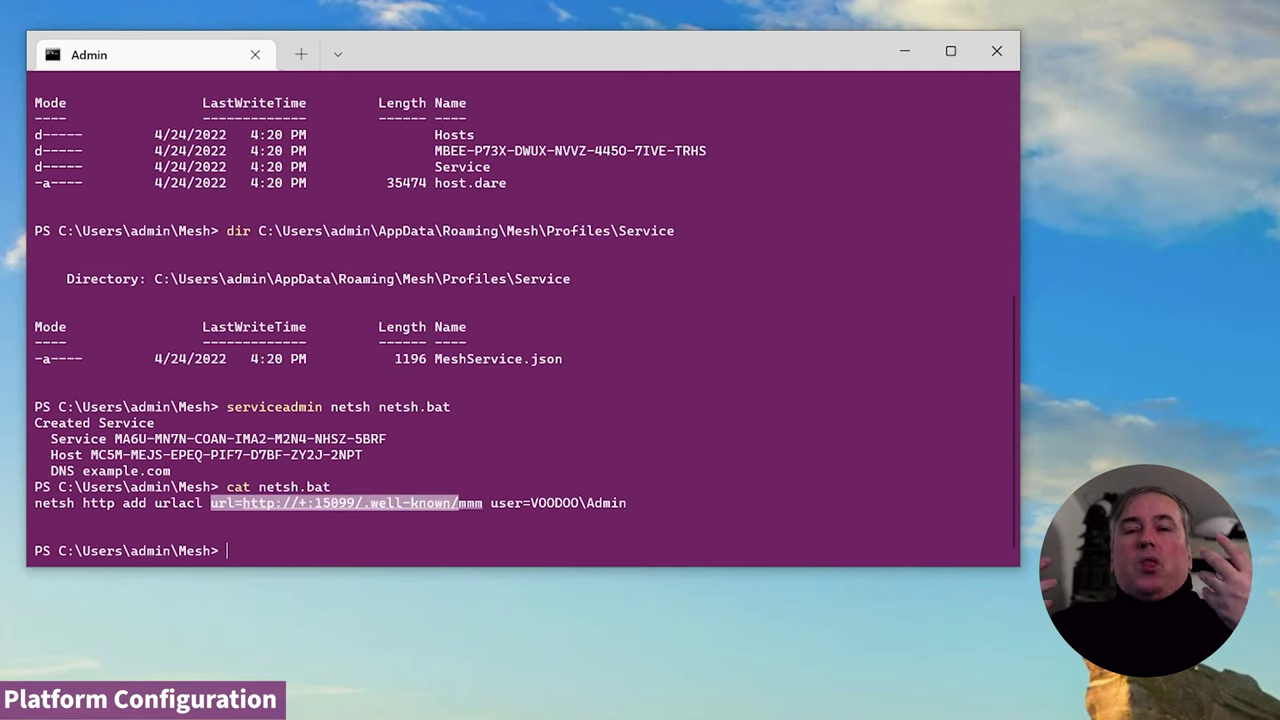
pyautogui.click(486, 470)
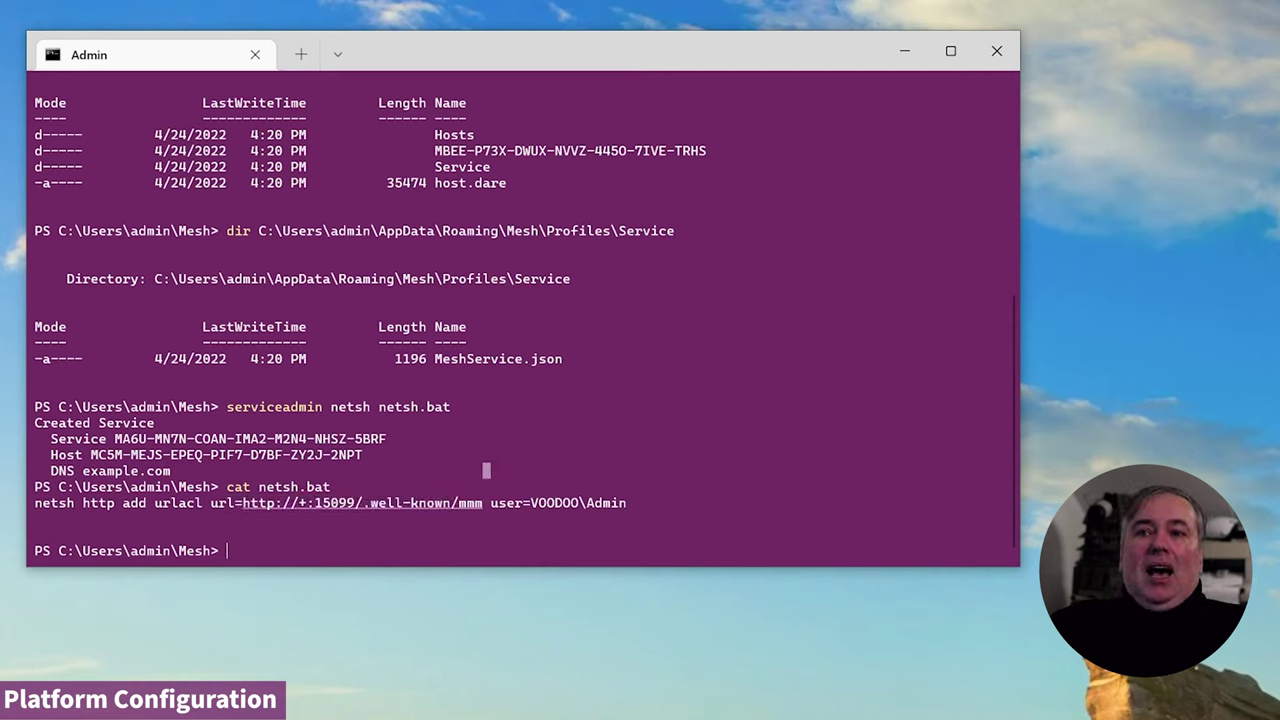
pyautogui.moveTo(490, 503); pyautogui.dragTo(210, 503)
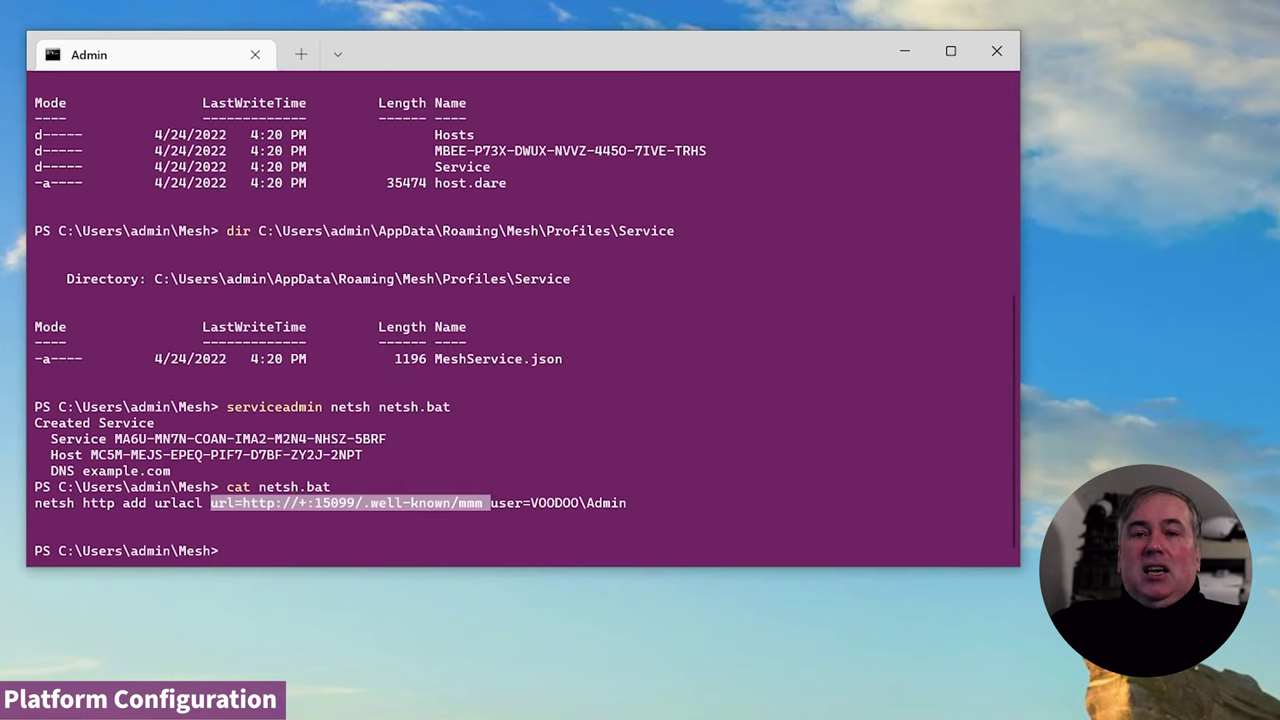
pyautogui.click(566, 438)
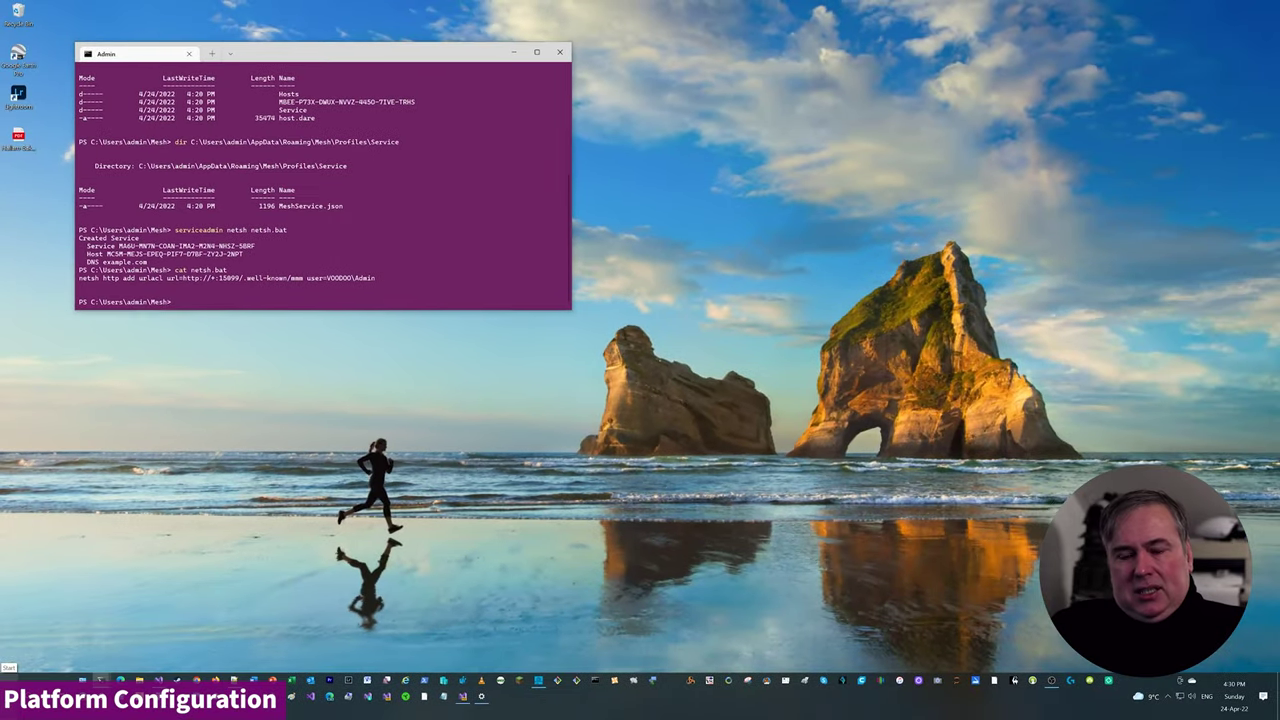
pyautogui.click(12, 688)
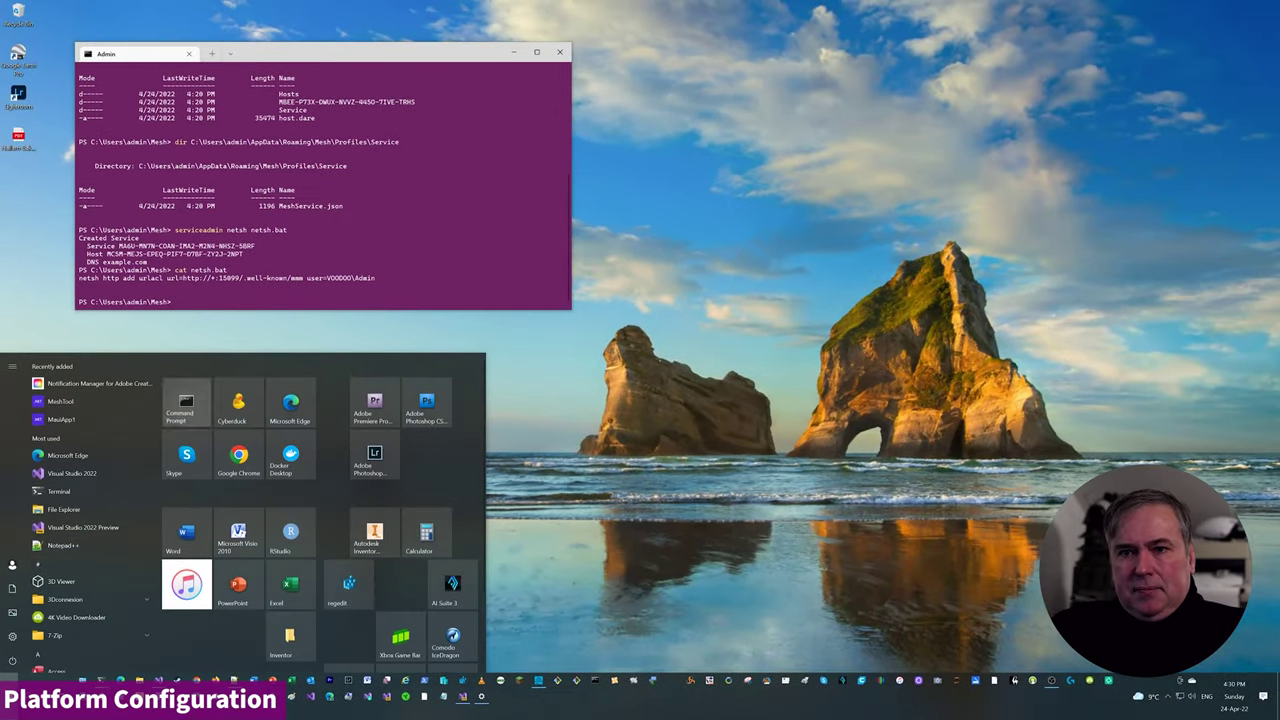
# - Launch Command Prompt as administrator, place it below the terminal, and clear it with cls
pyautogui.rightClick(192, 410)
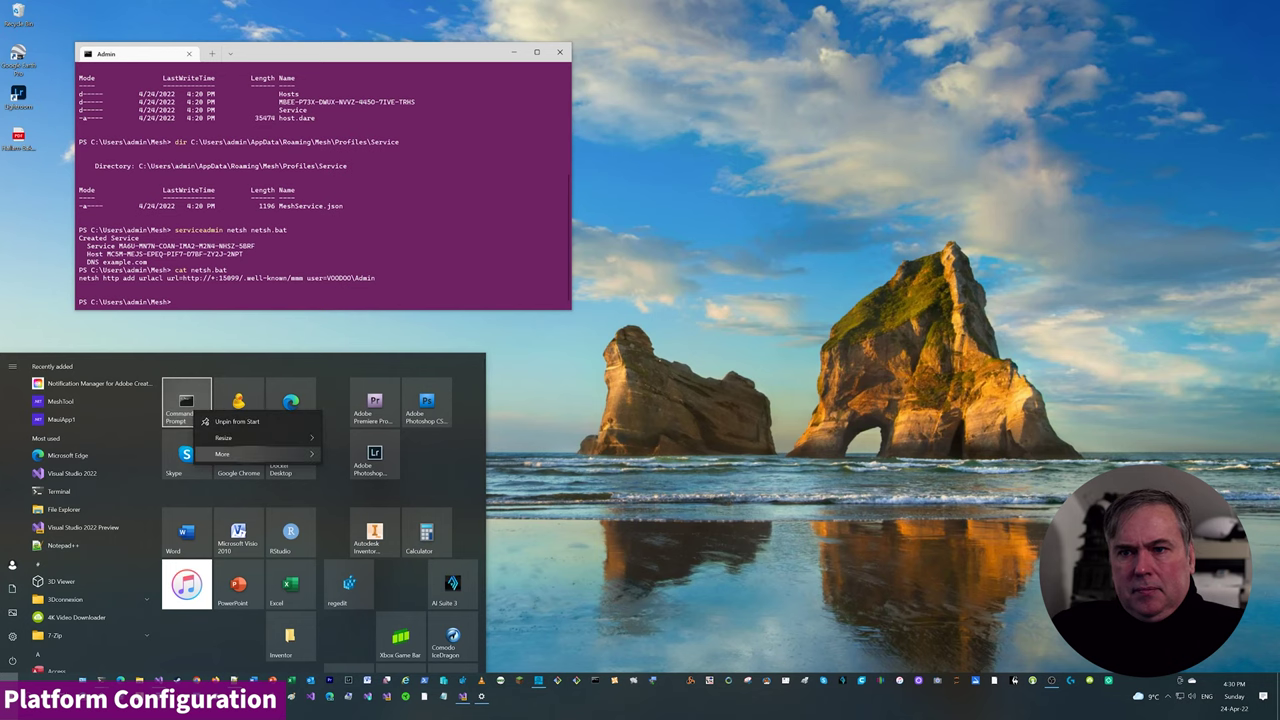
pyautogui.moveTo(222, 454)
pyautogui.click(384, 490)
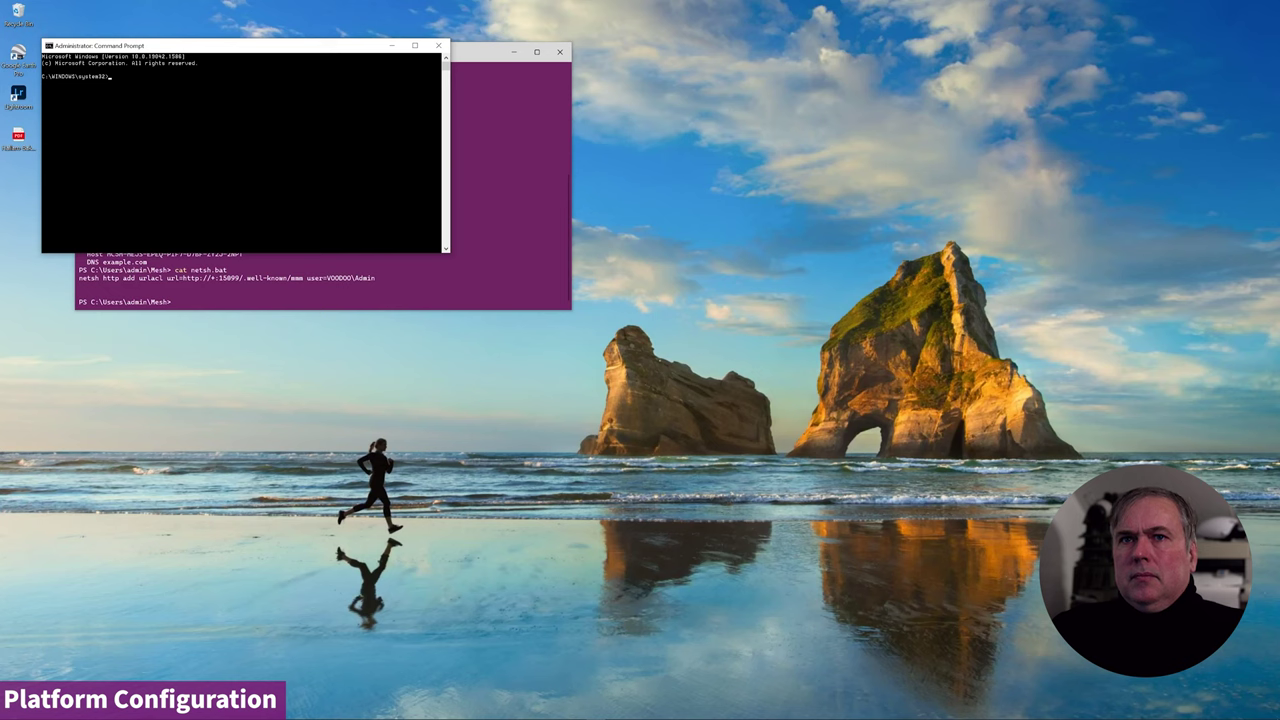
pyautogui.moveTo(296, 44); pyautogui.dragTo(379, 330)
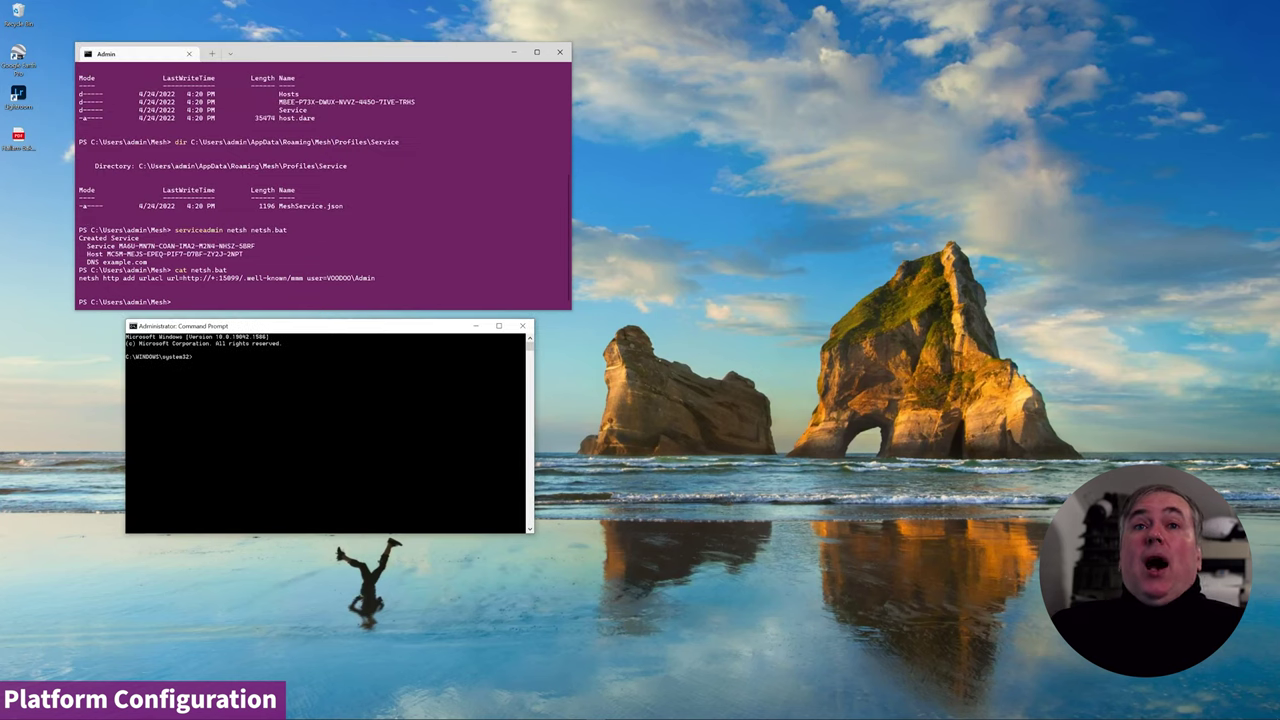
pyautogui.write('cls')
pyautogui.press('Return')
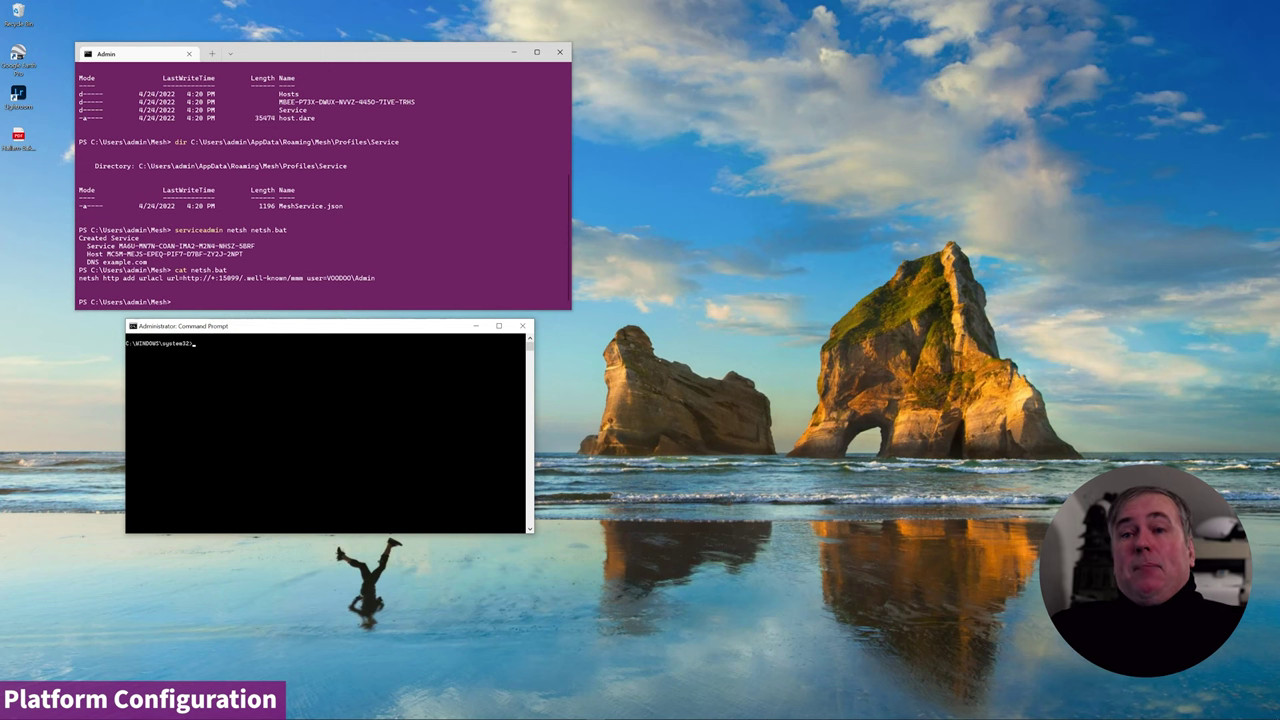
pyautogui.click(270, 356)
pyautogui.write('netsh http add urlacl url=http://+:15099/.well-known/mmm user=VOODOO\\Admin')
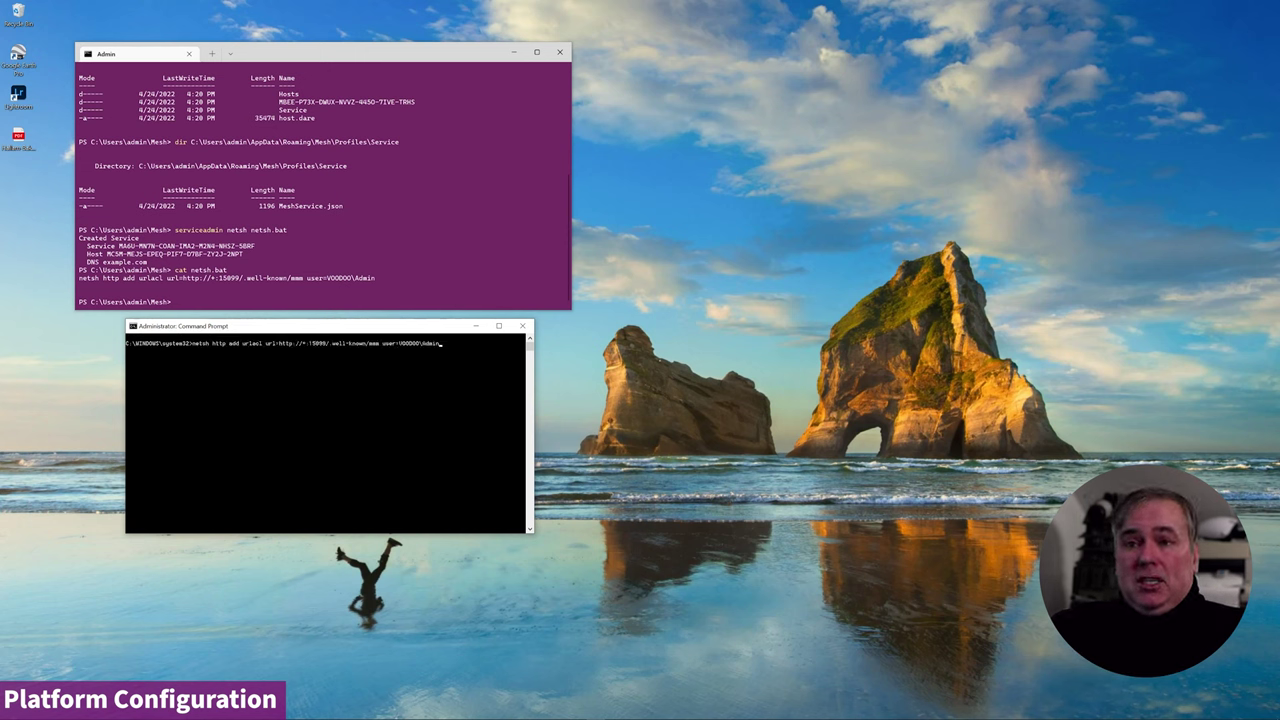
pyautogui.press('Return')
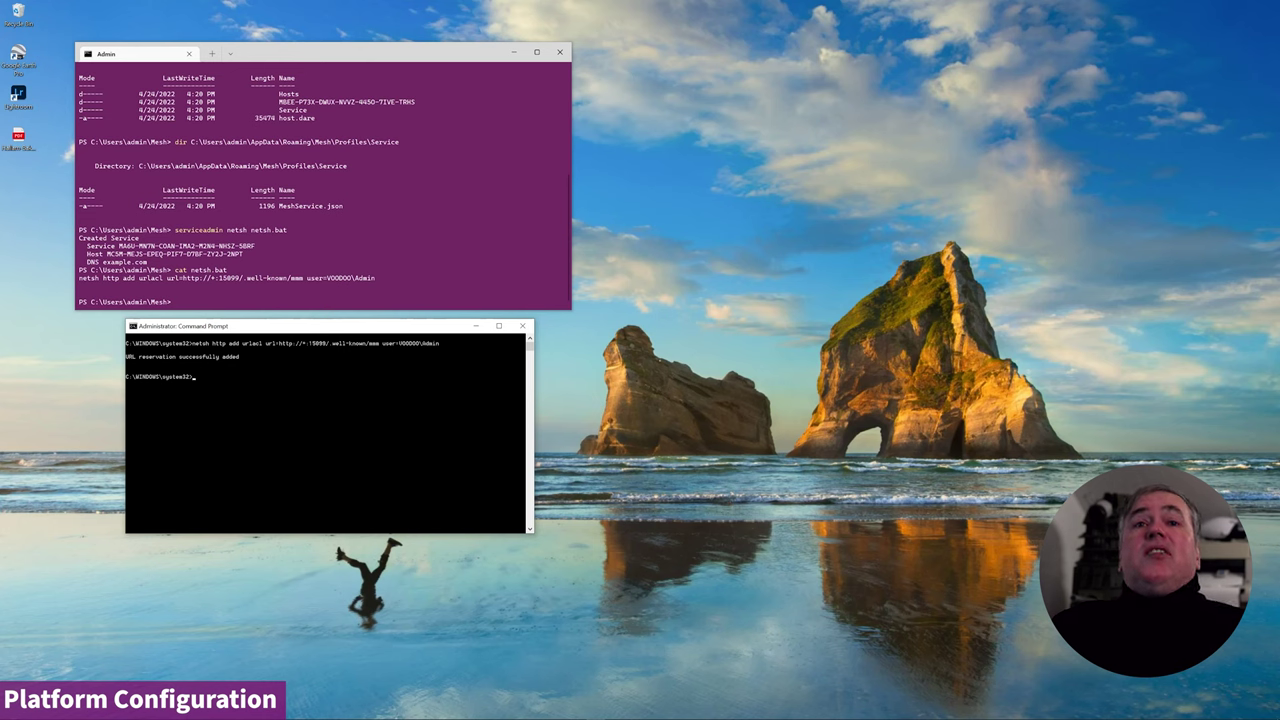
pyautogui.hotkey('alt', 'F4')
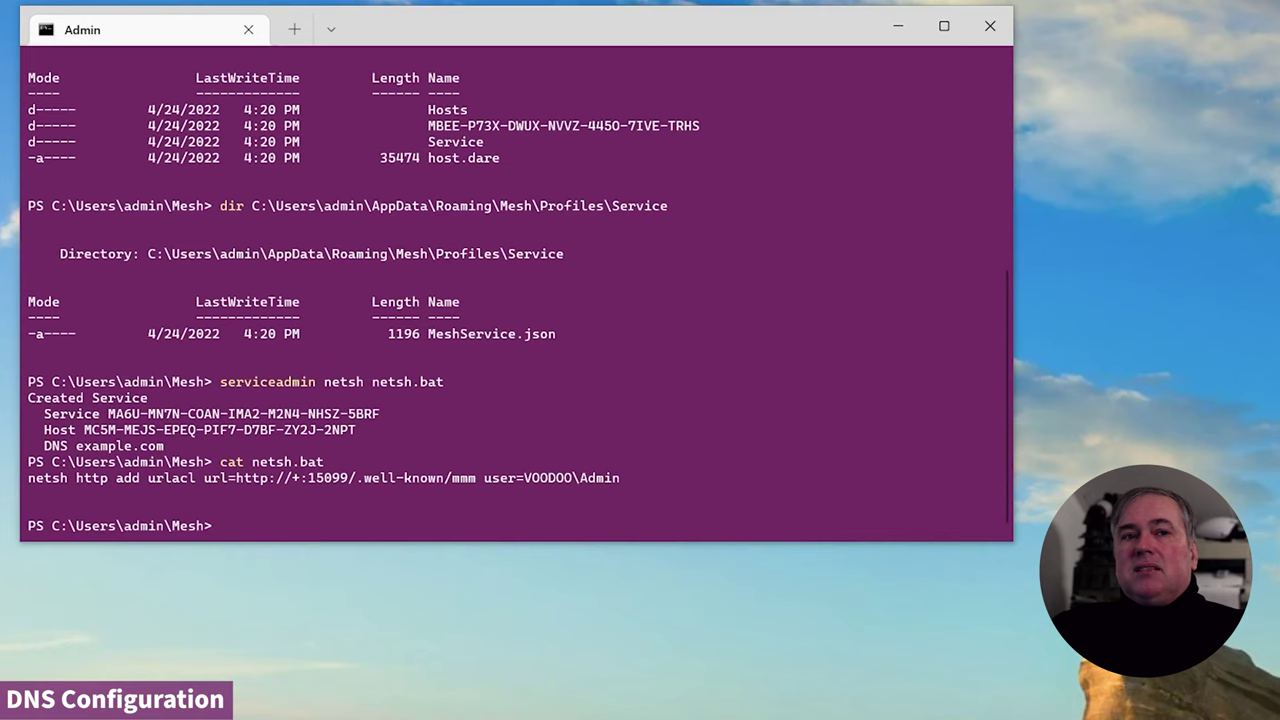
# - Generate dns.bind with 'serviceadmin dns dns.bind' and print its TXT, SRV and A records
pyautogui.write('serviceadmin dns dns.bind')
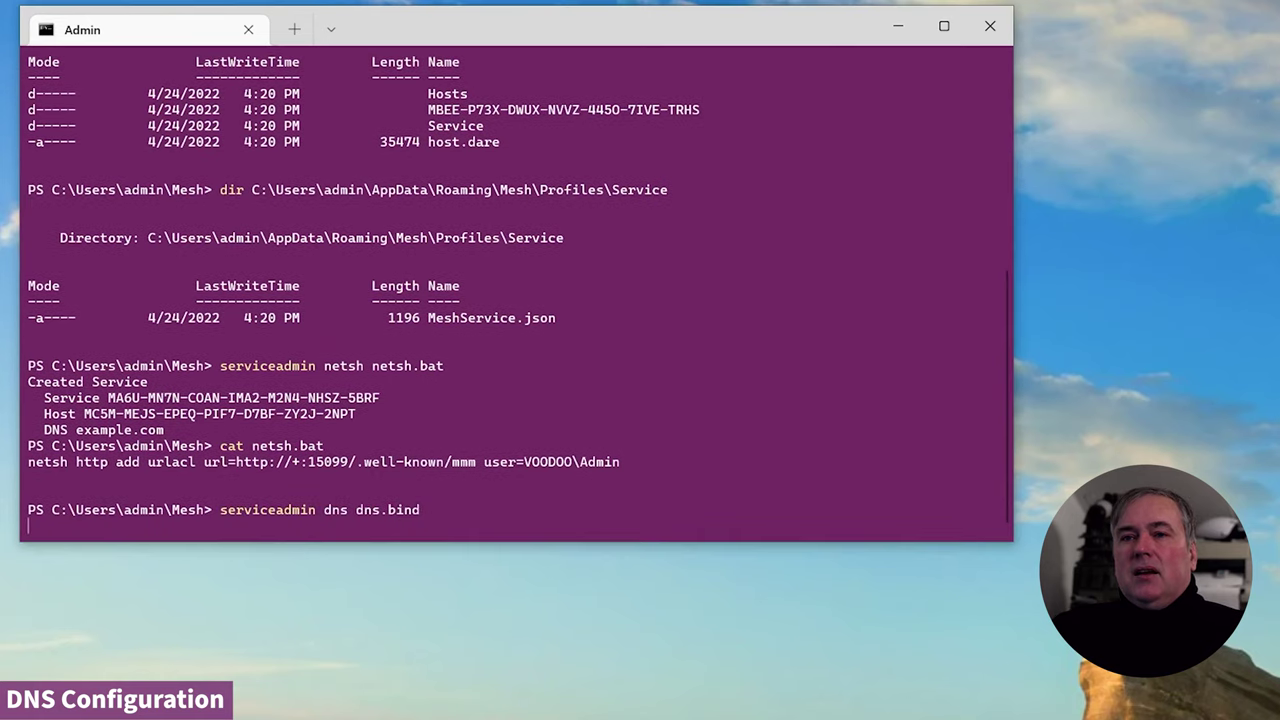
pyautogui.press('Return')
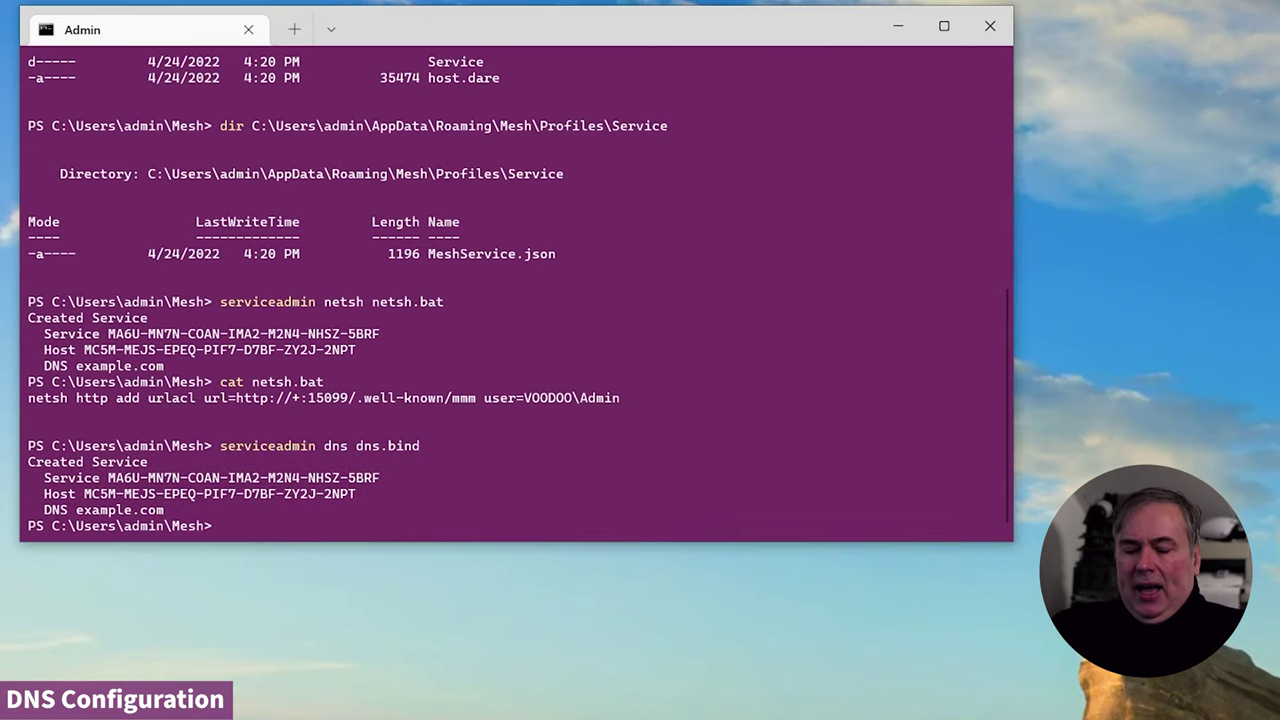
pyautogui.write('c')
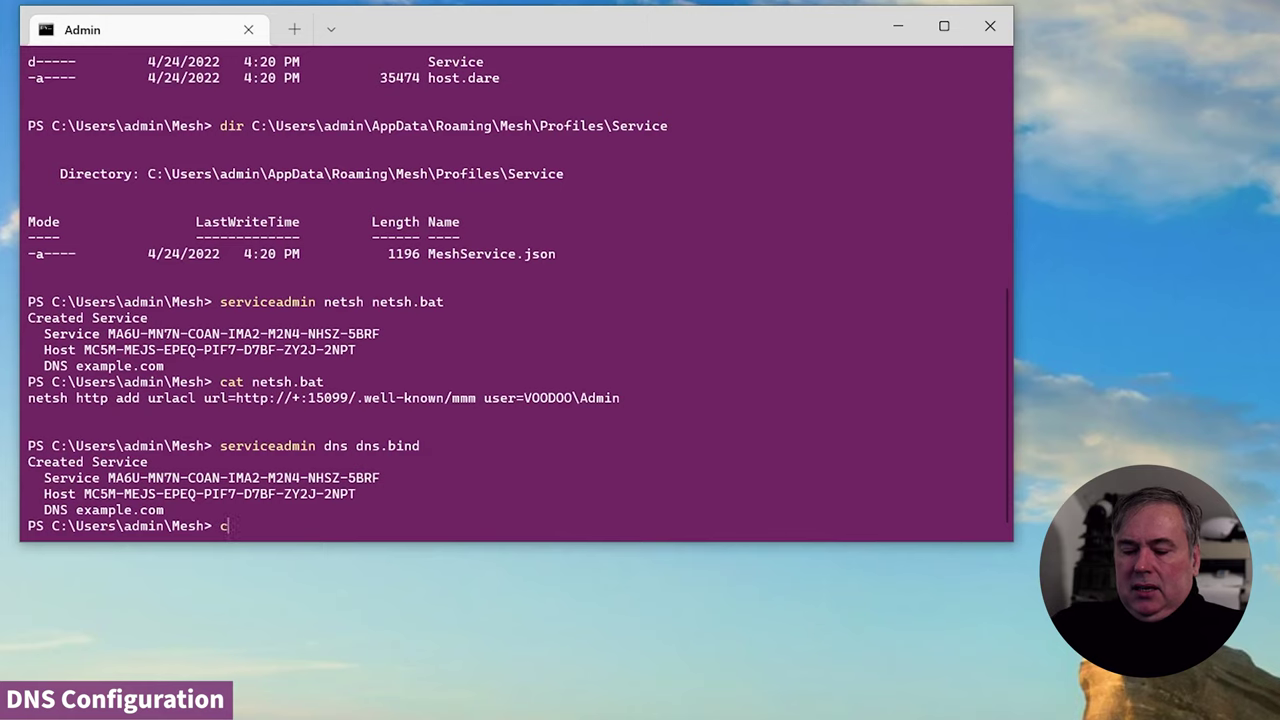
pyautogui.write('at dns.bind')
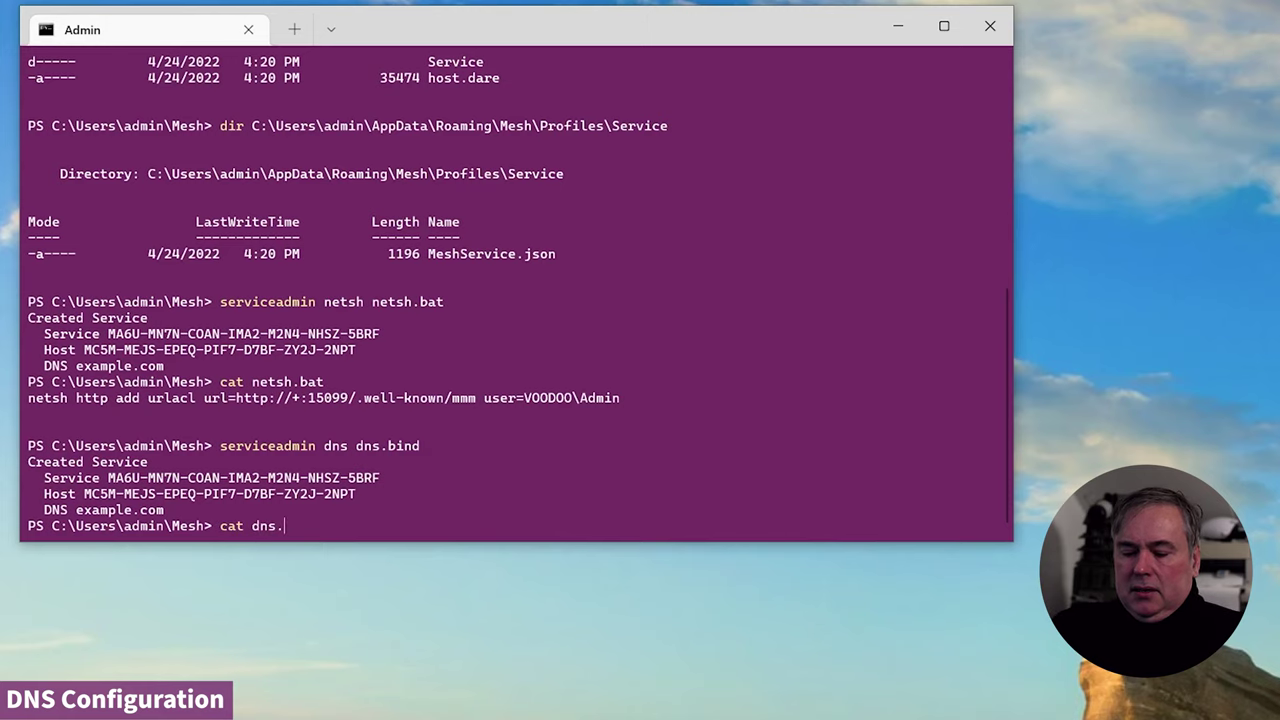
pyautogui.press('Return')
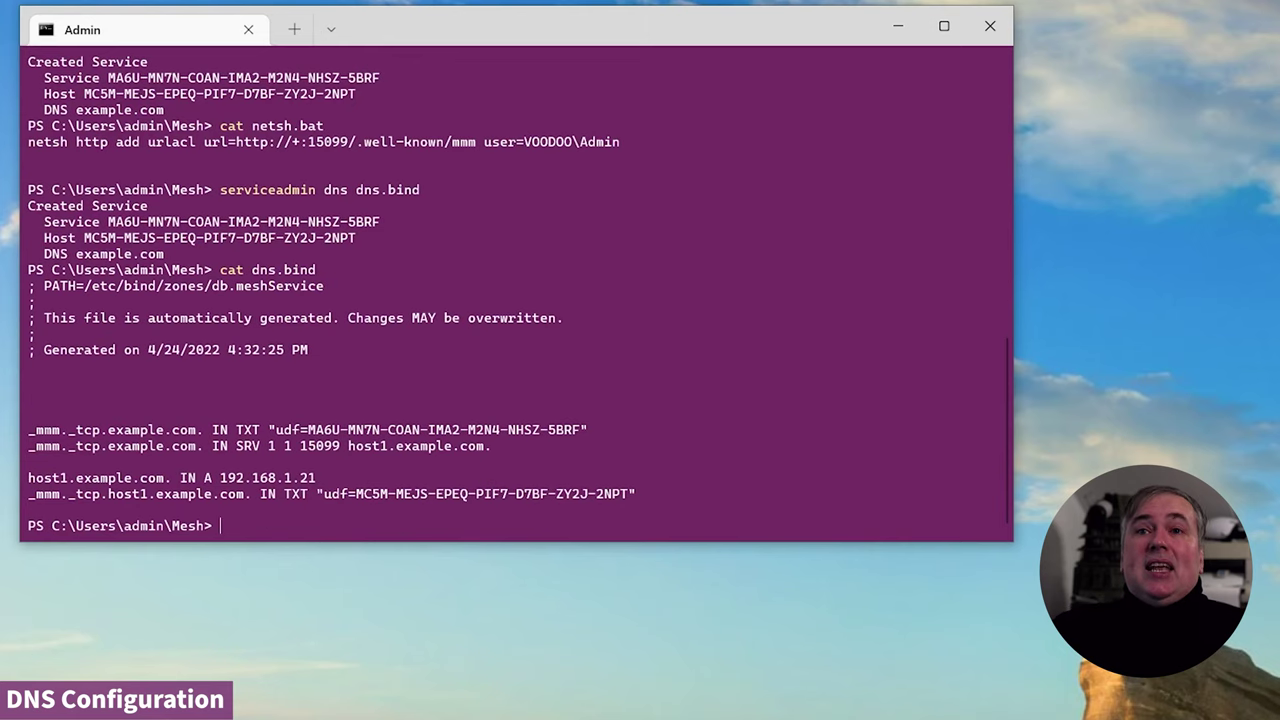
pyautogui.moveTo(644, 509); pyautogui.dragTo(28, 285)
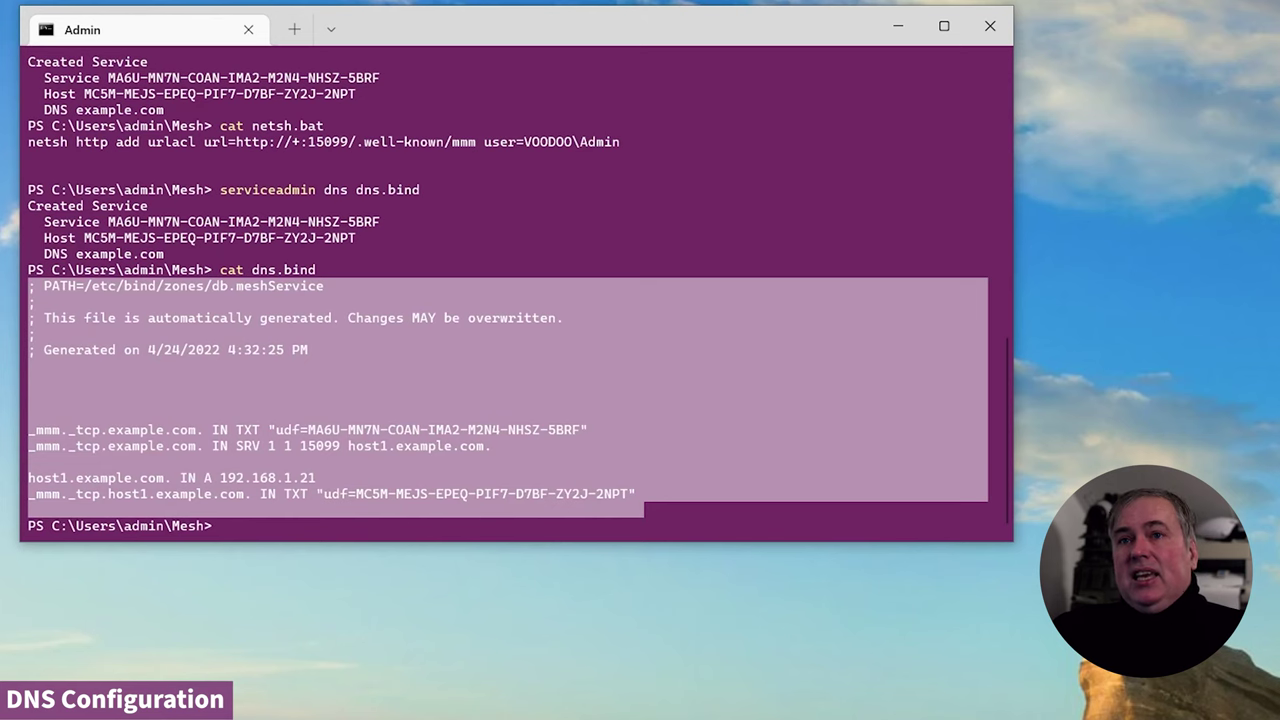
pyautogui.hotkey('ctrl', 'c')
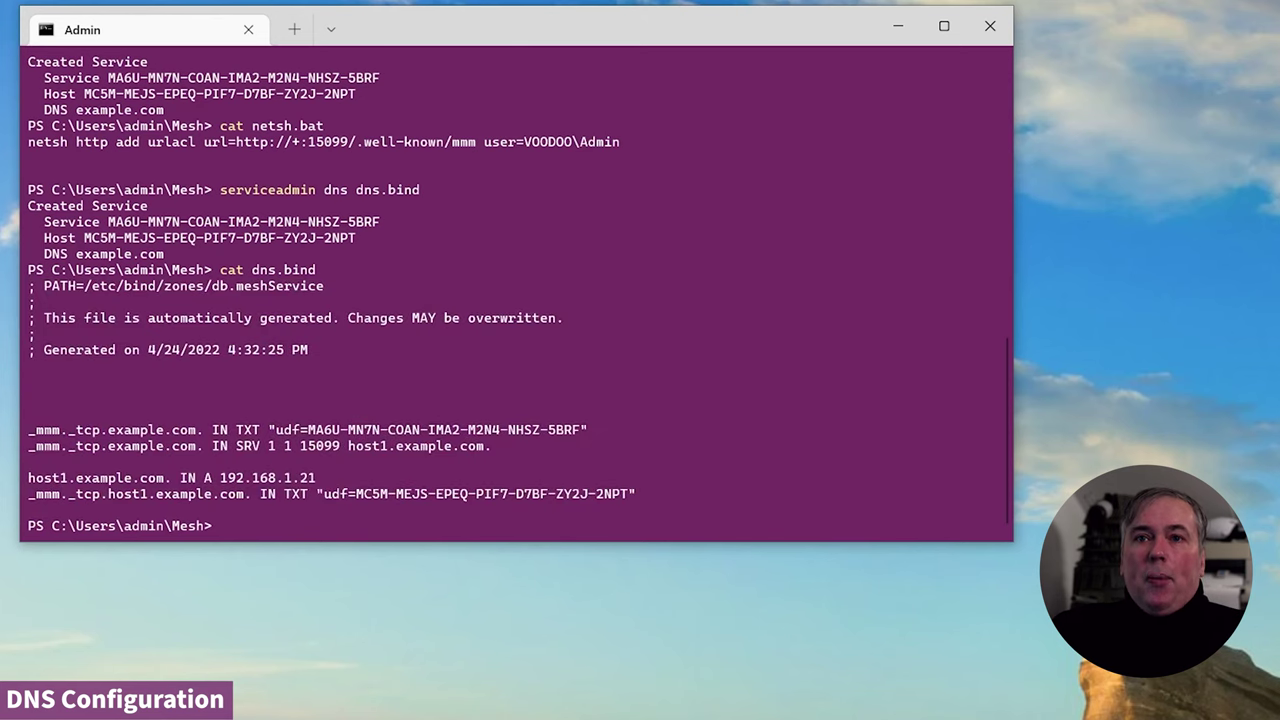
pyautogui.moveTo(516, 446); pyautogui.dragTo(28, 446)
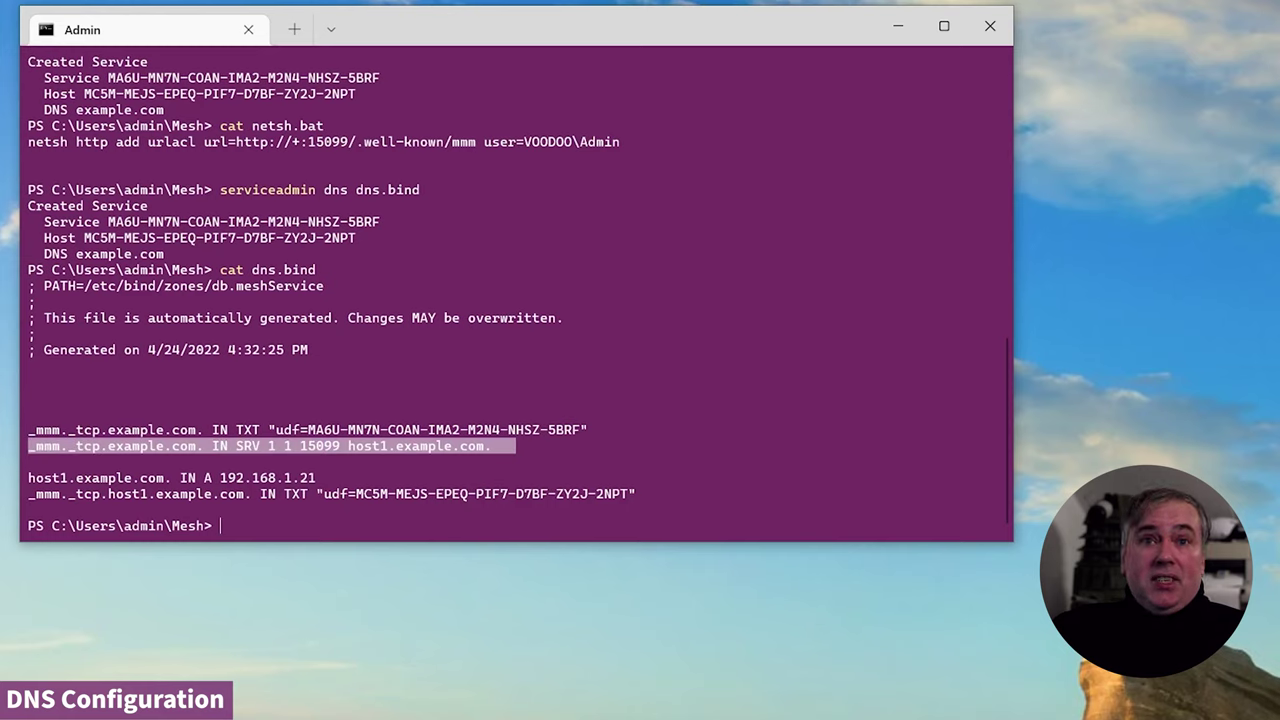
pyautogui.hotkey('ctrl', 'c')
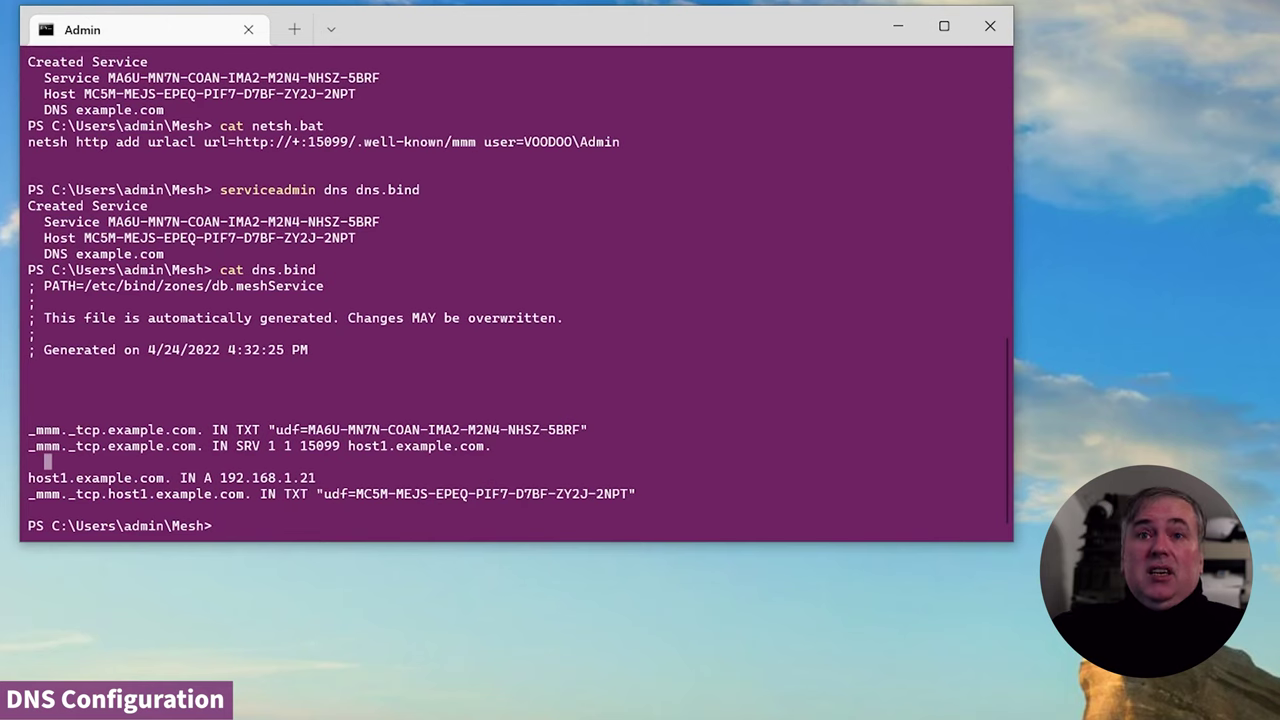
pyautogui.moveTo(28, 446); pyautogui.dragTo(60, 446)
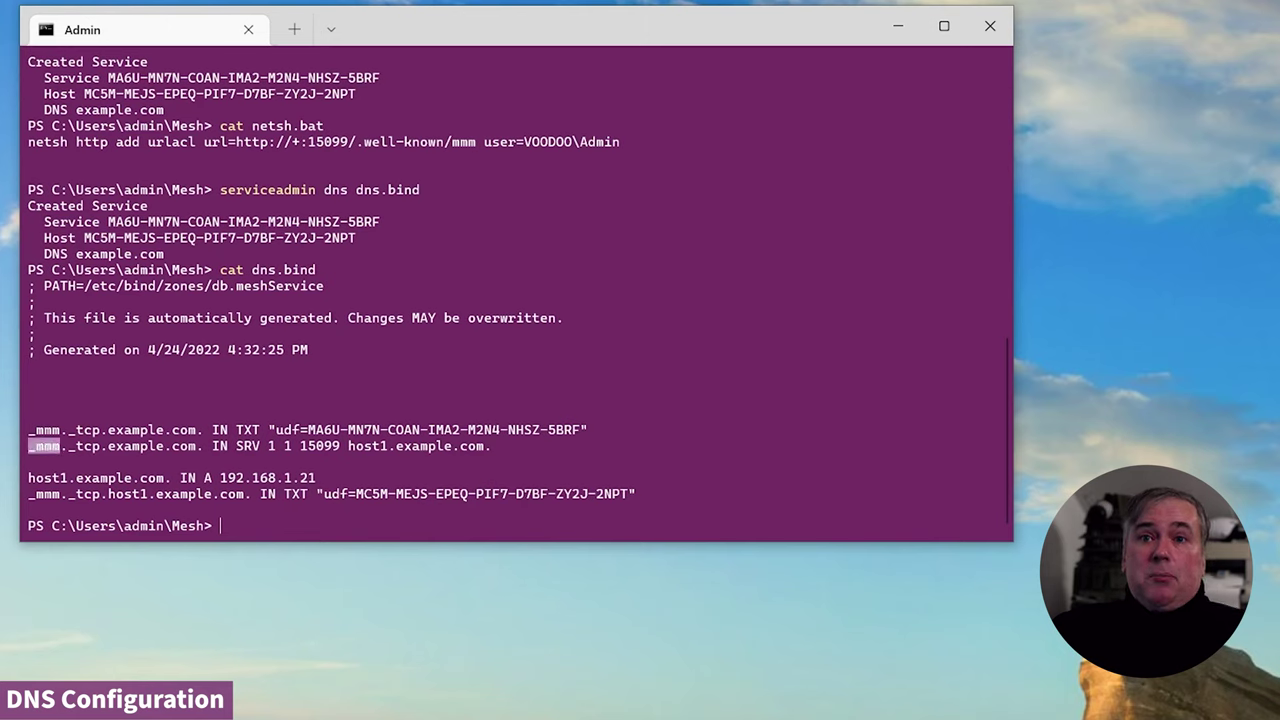
pyautogui.hotkey('ctrl', 'c')
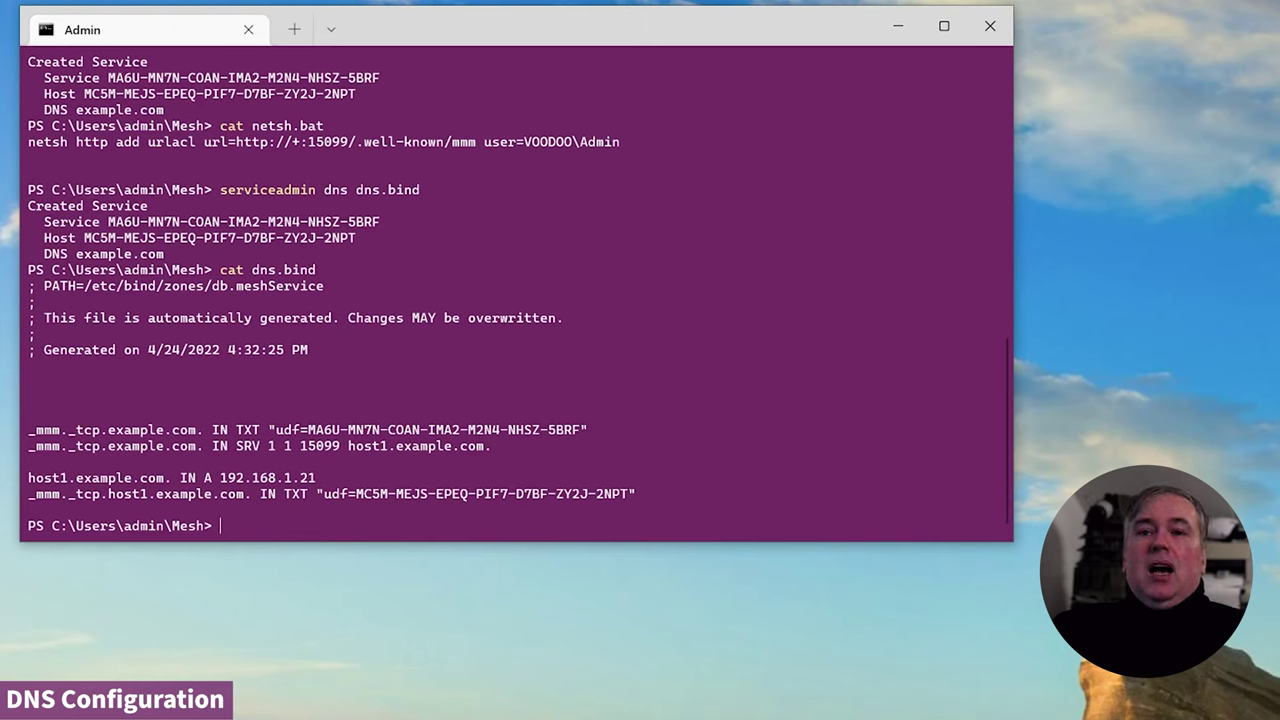
pyautogui.moveTo(28, 446); pyautogui.dragTo(100, 446)
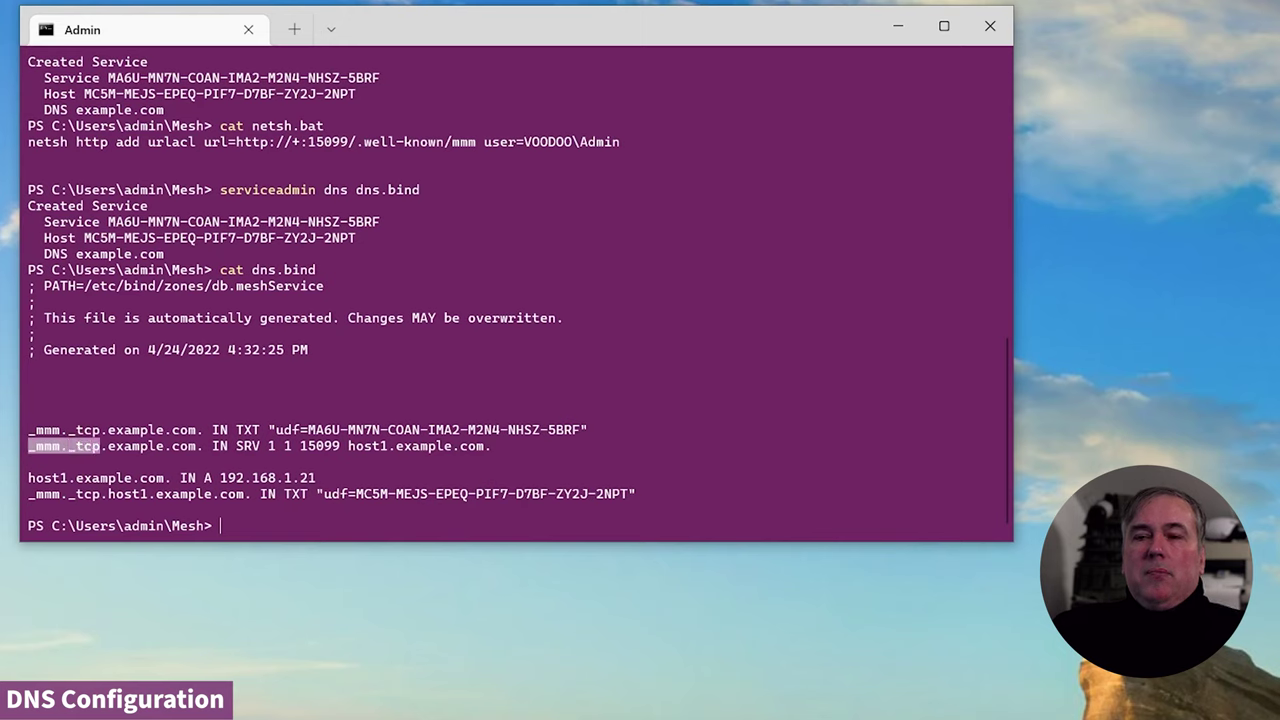
pyautogui.hotkey('ctrl', 'c')
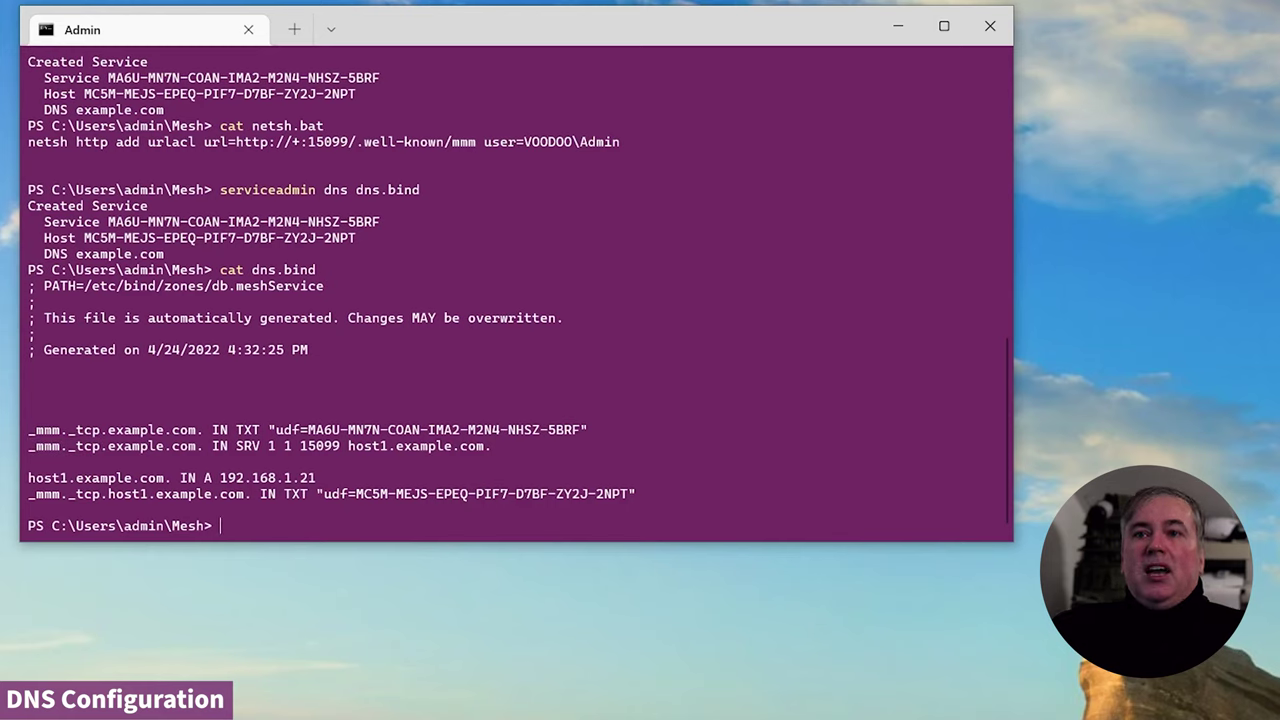
pyautogui.moveTo(348, 446); pyautogui.dragTo(516, 446)
pyautogui.hotkey('ctrl', 'c')
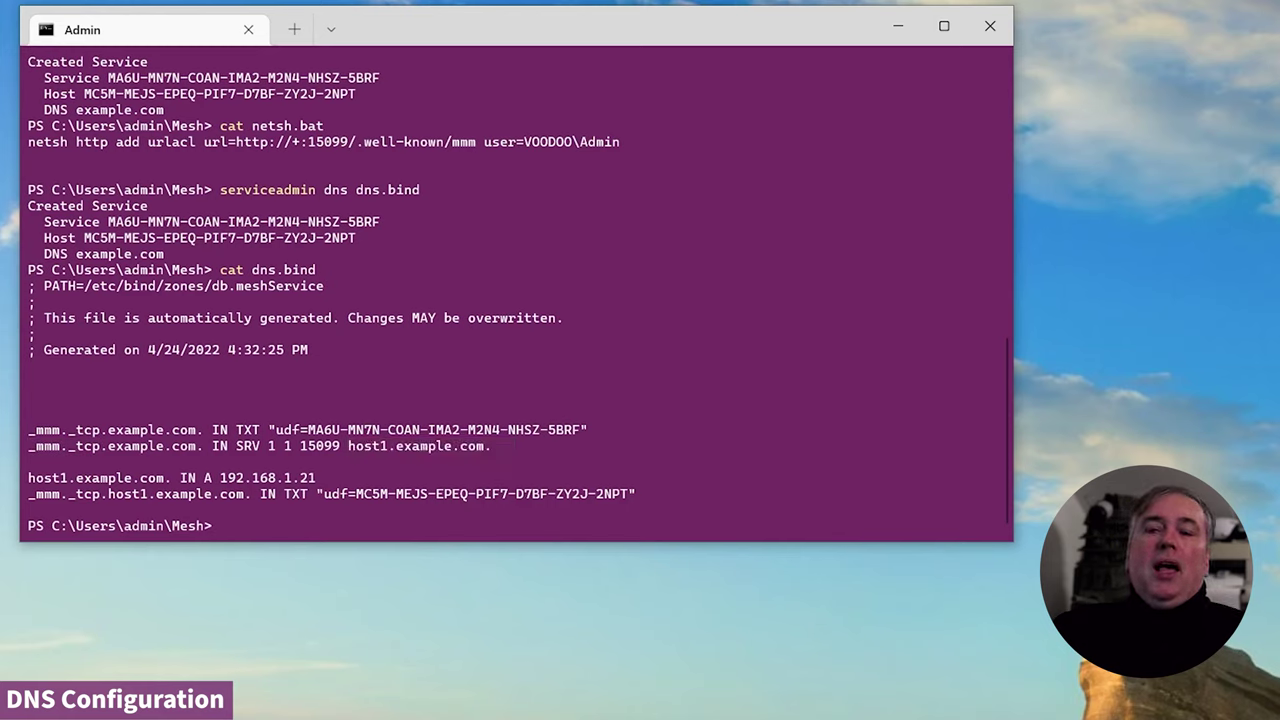
pyautogui.doubleClick(320, 446)
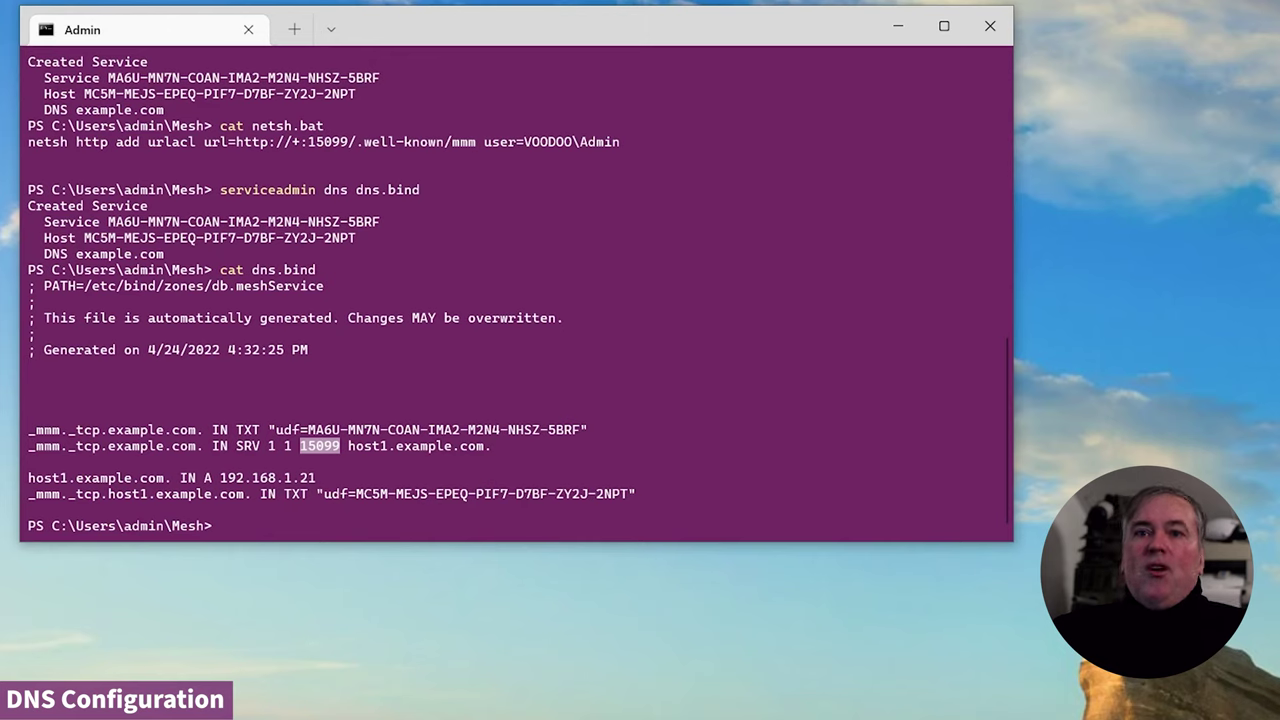
pyautogui.press('Escape')
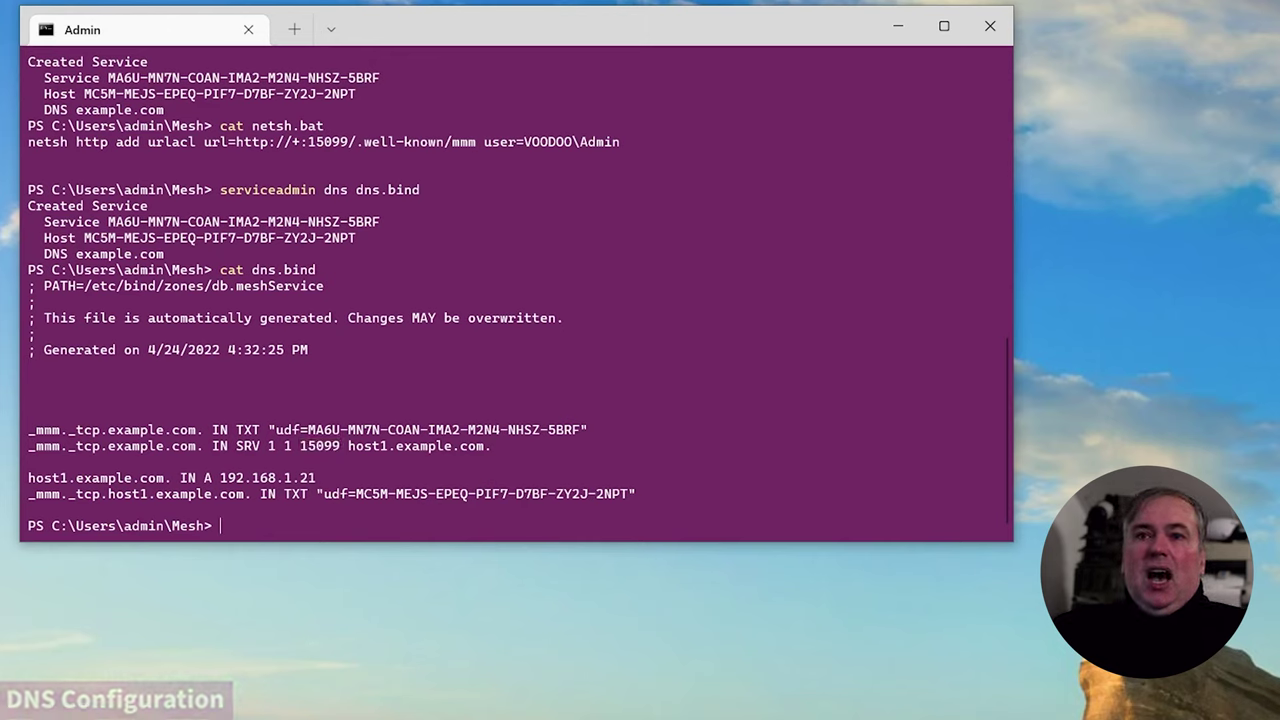
pyautogui.moveTo(28, 445); pyautogui.dragTo(508, 445)
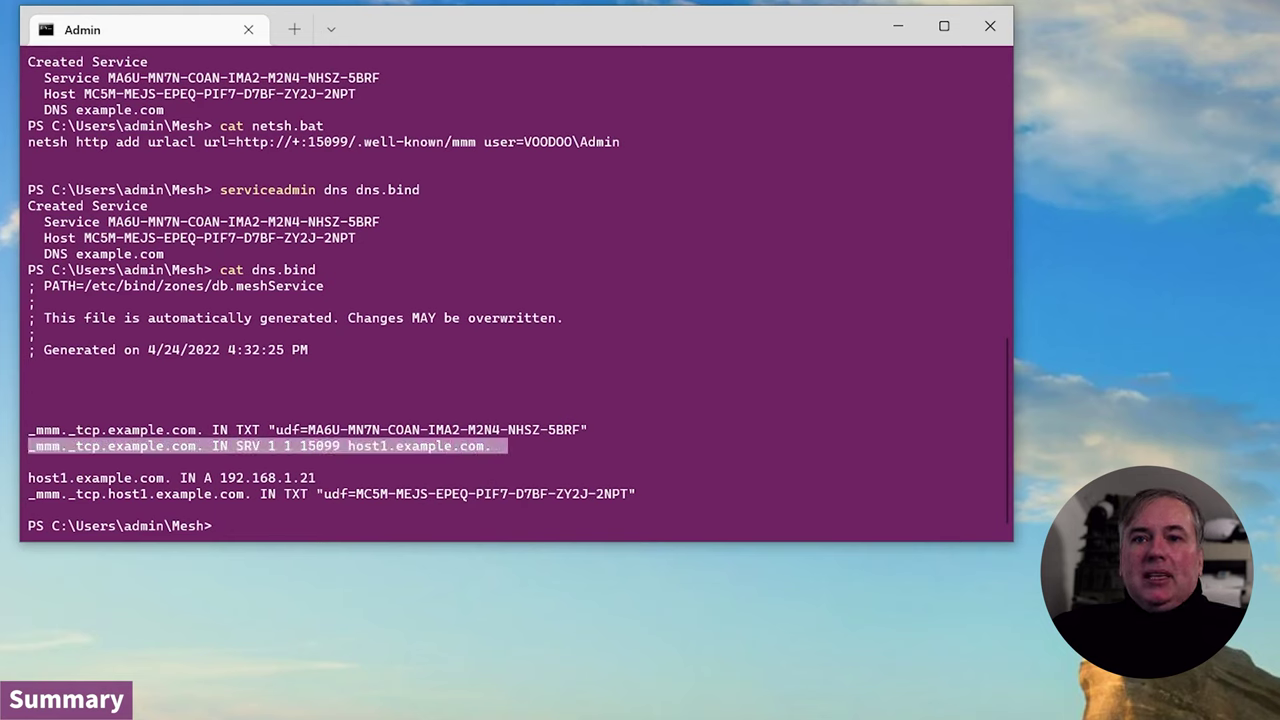
pyautogui.moveTo(28, 477); pyautogui.dragTo(332, 477)
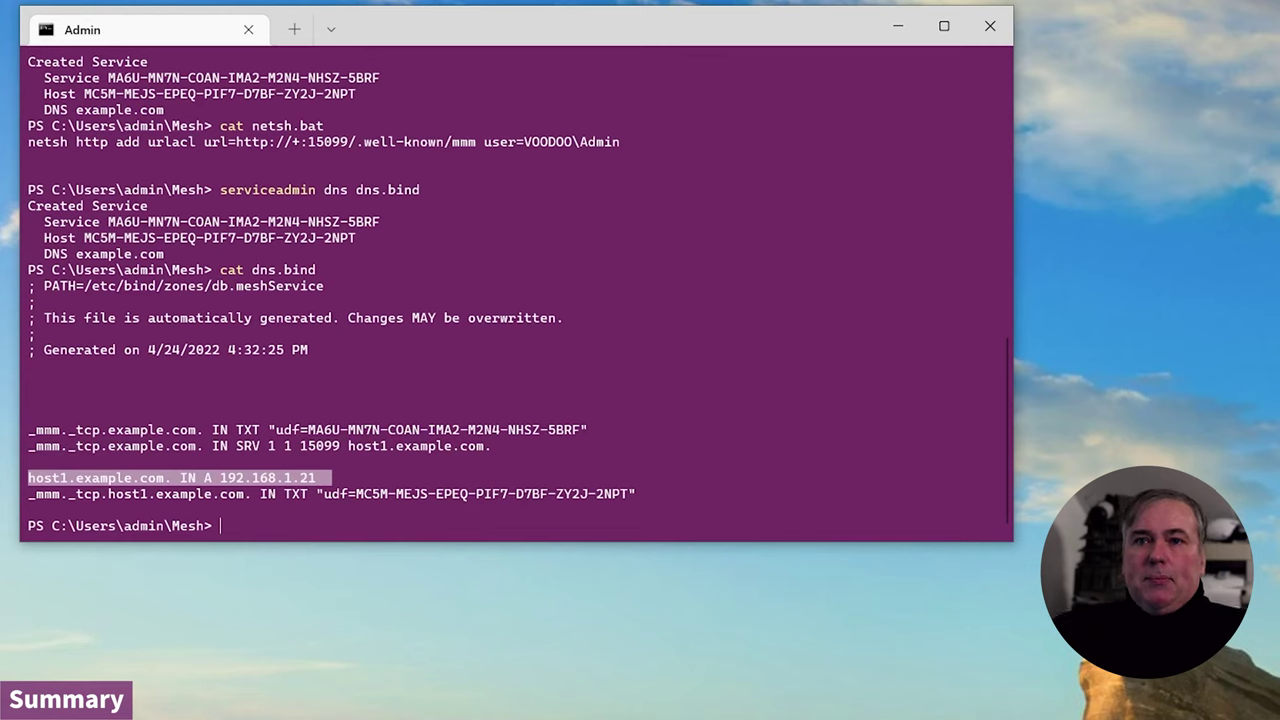
pyautogui.click(577, 398)
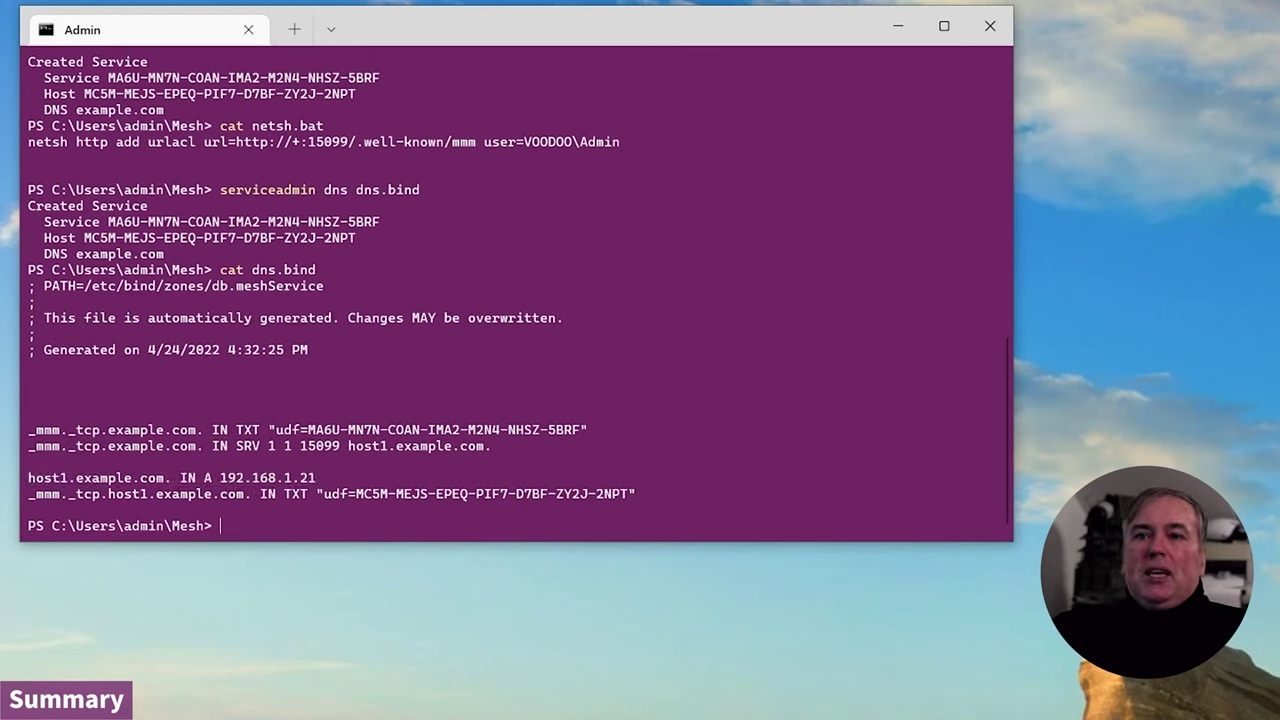
pyautogui.moveTo(604, 430); pyautogui.dragTo(28, 430)
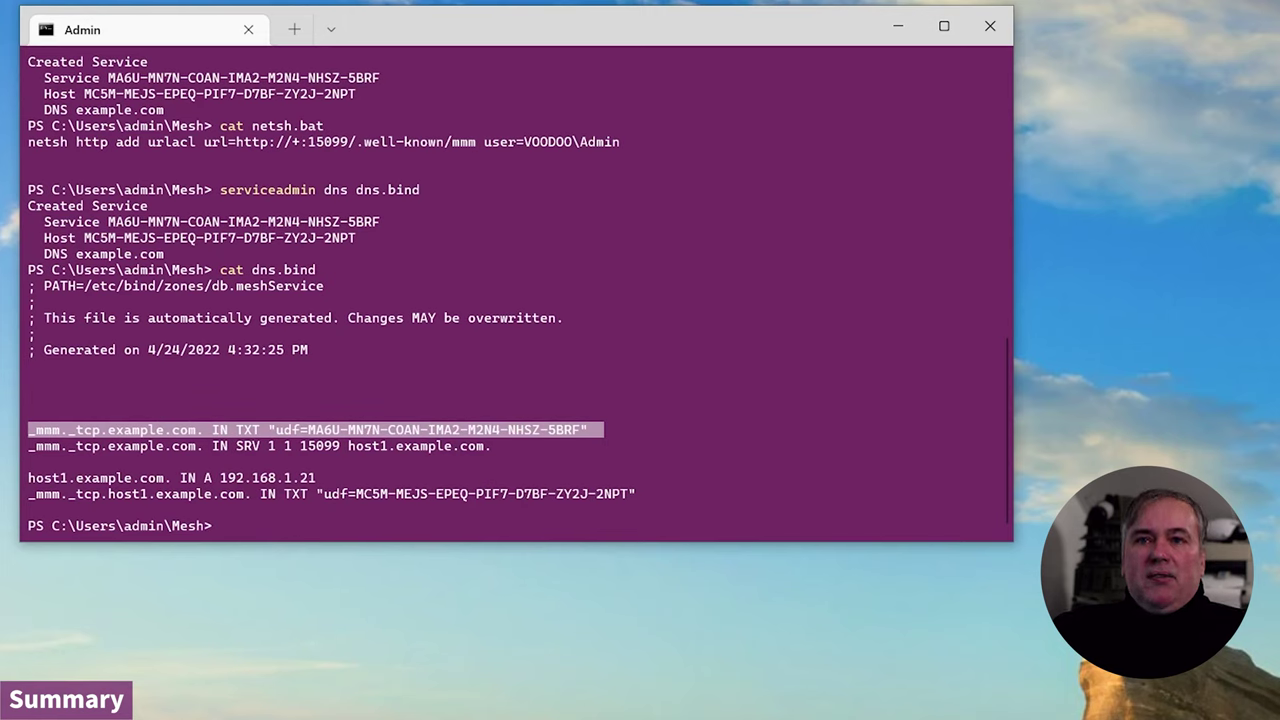
pyautogui.hotkey('ctrl', 'c')
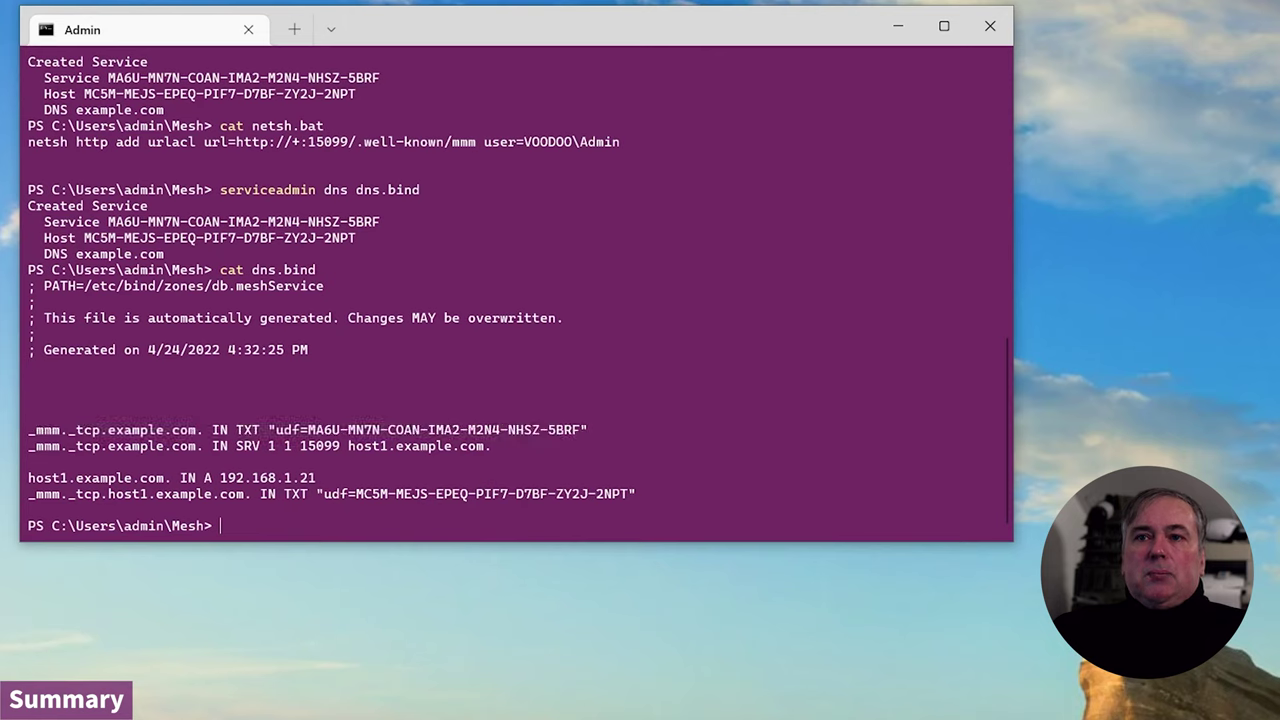
pyautogui.moveTo(28, 494); pyautogui.dragTo(716, 494)
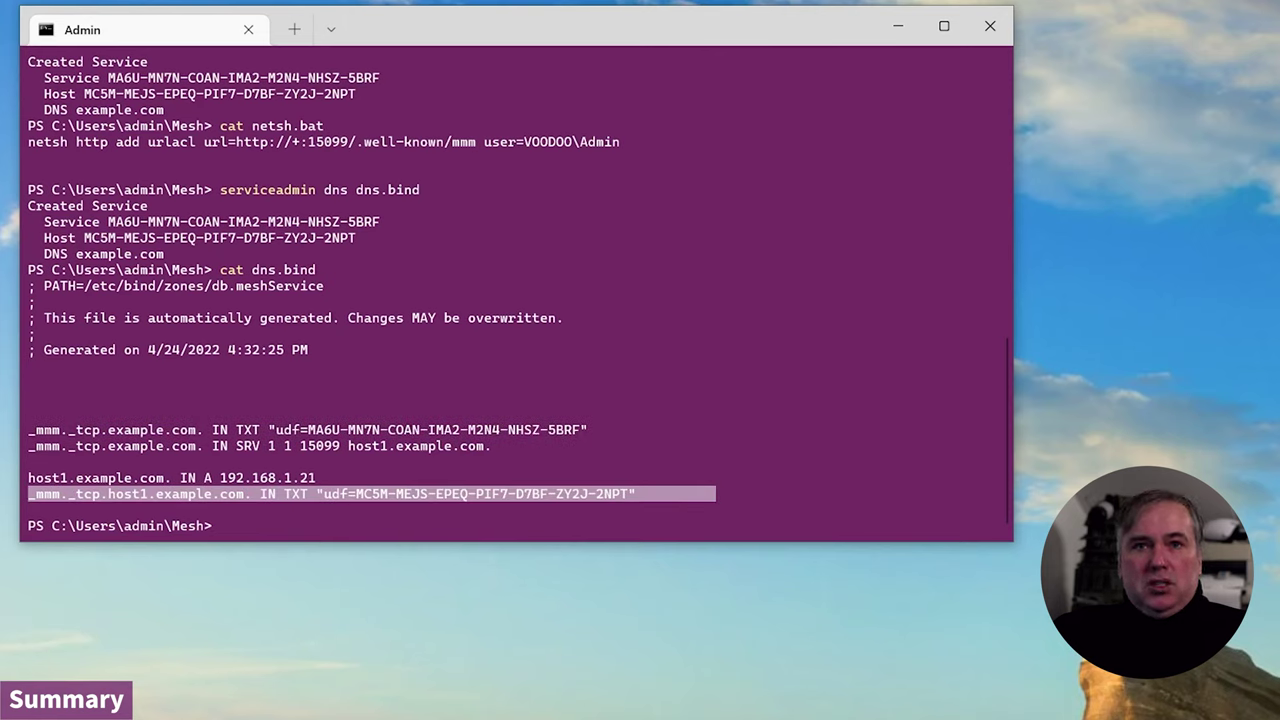
pyautogui.hotkey('ctrl', 'c')
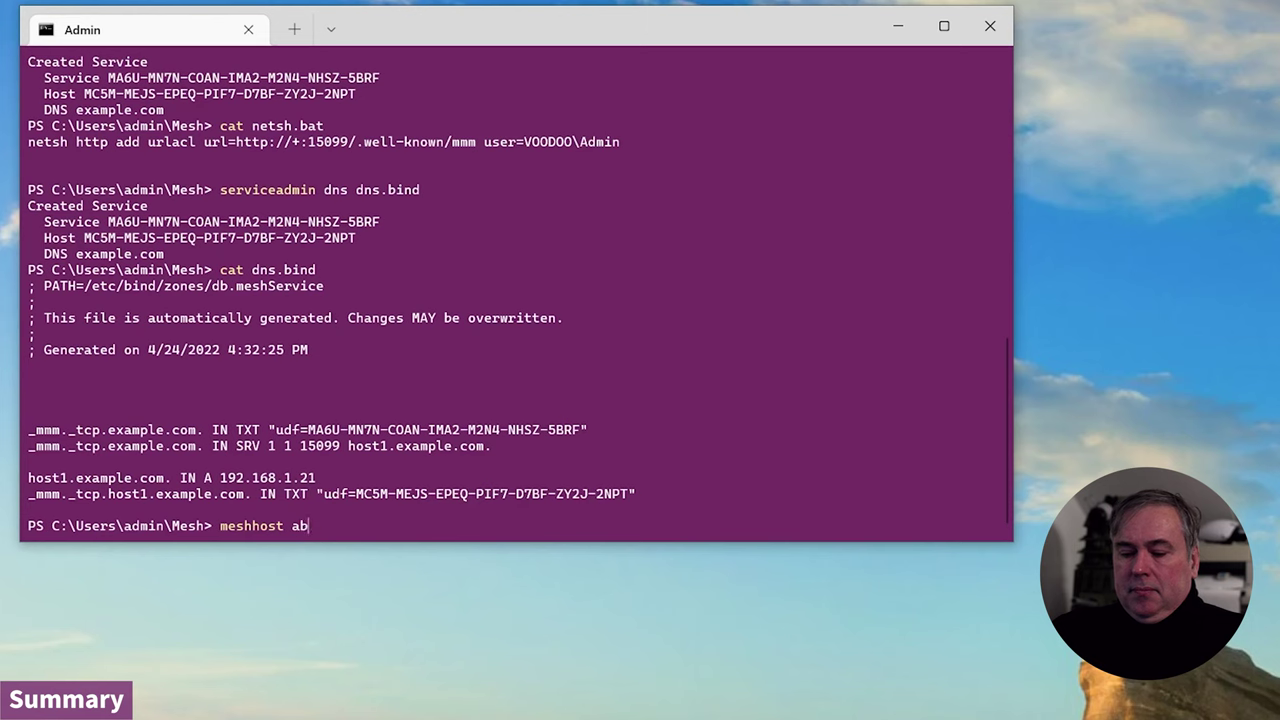
# - Run 'meshhost about' to show version 1.0.0.23, then 'meshhost start' to launch service mmm
pyautogui.write('t')
pyautogui.press('Return')
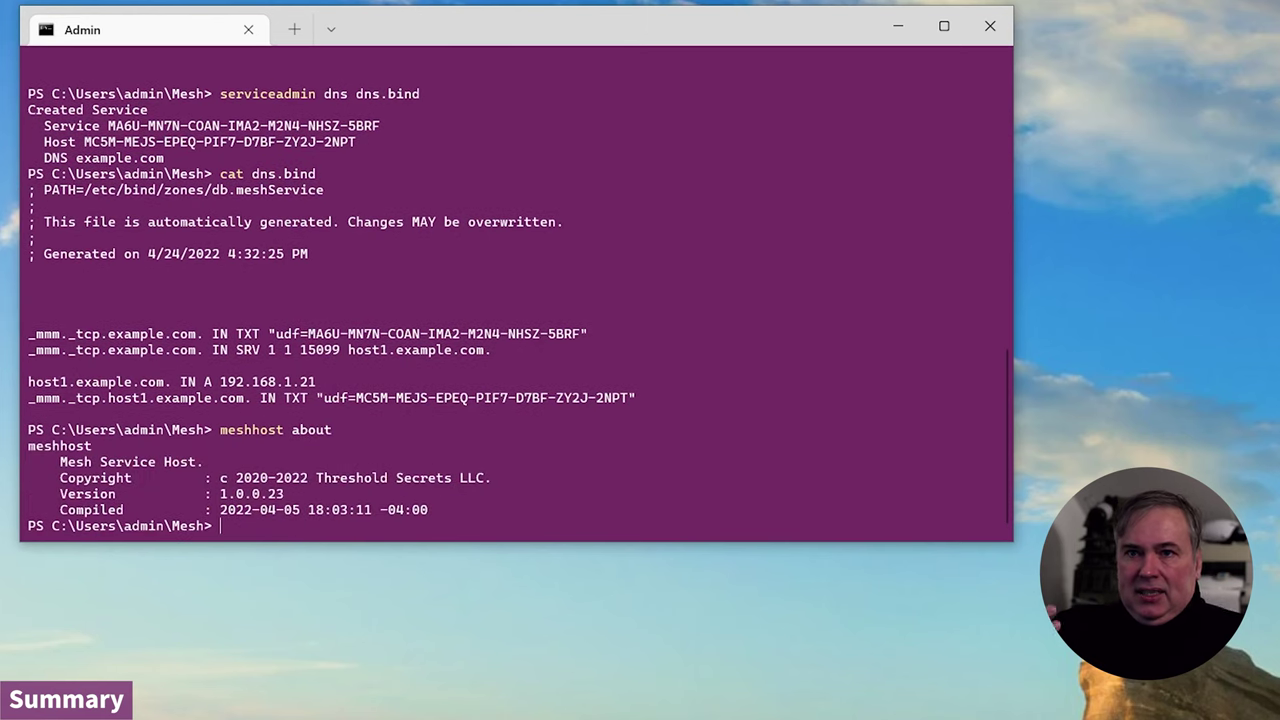
pyautogui.press('Up')
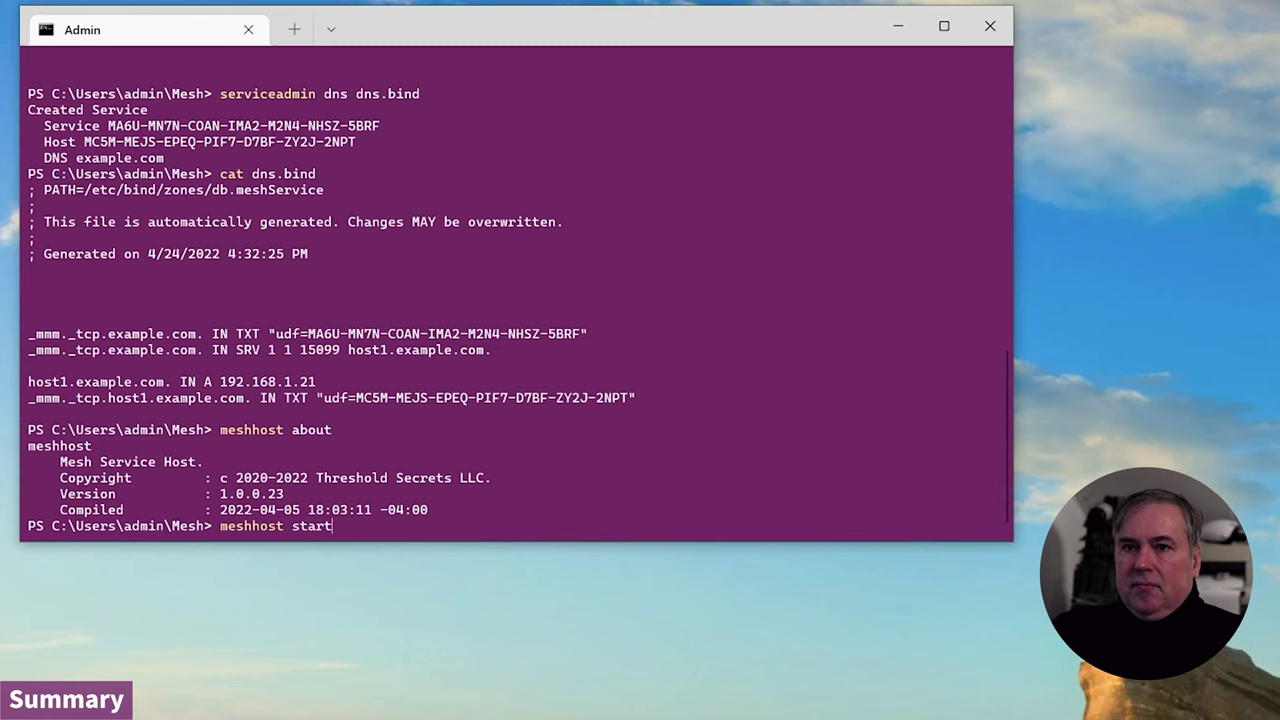
pyautogui.press('Return')
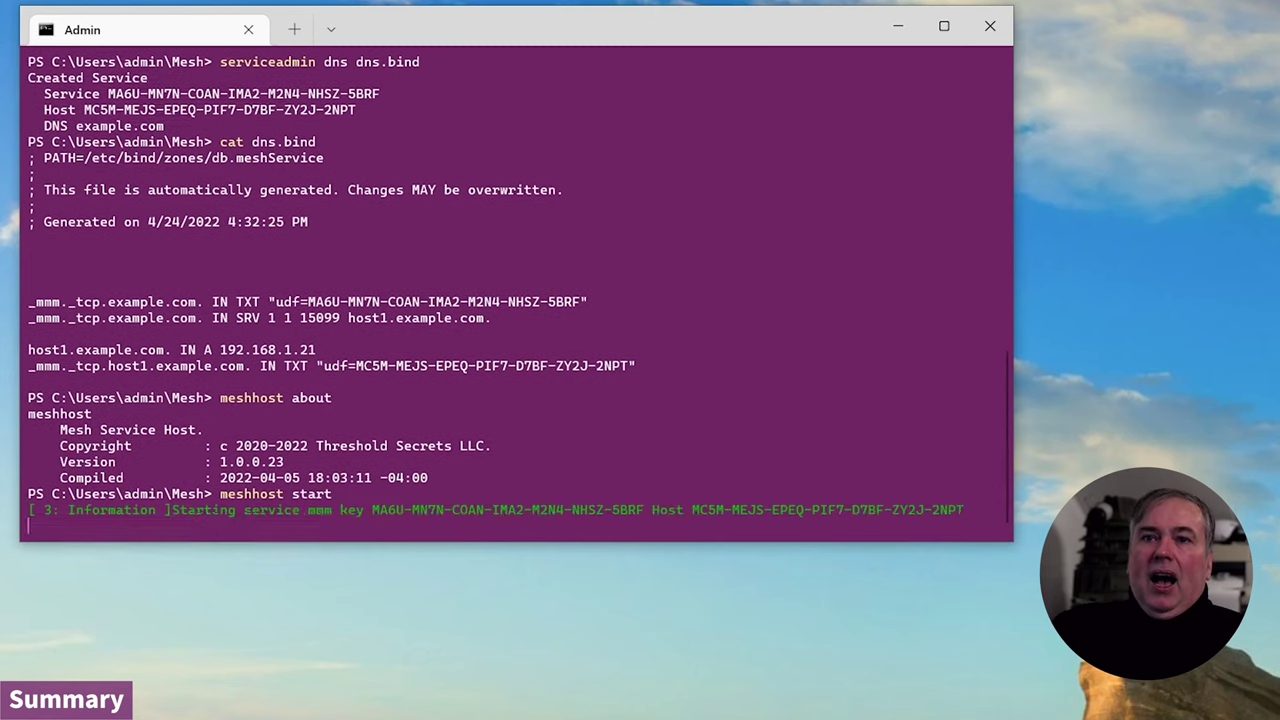